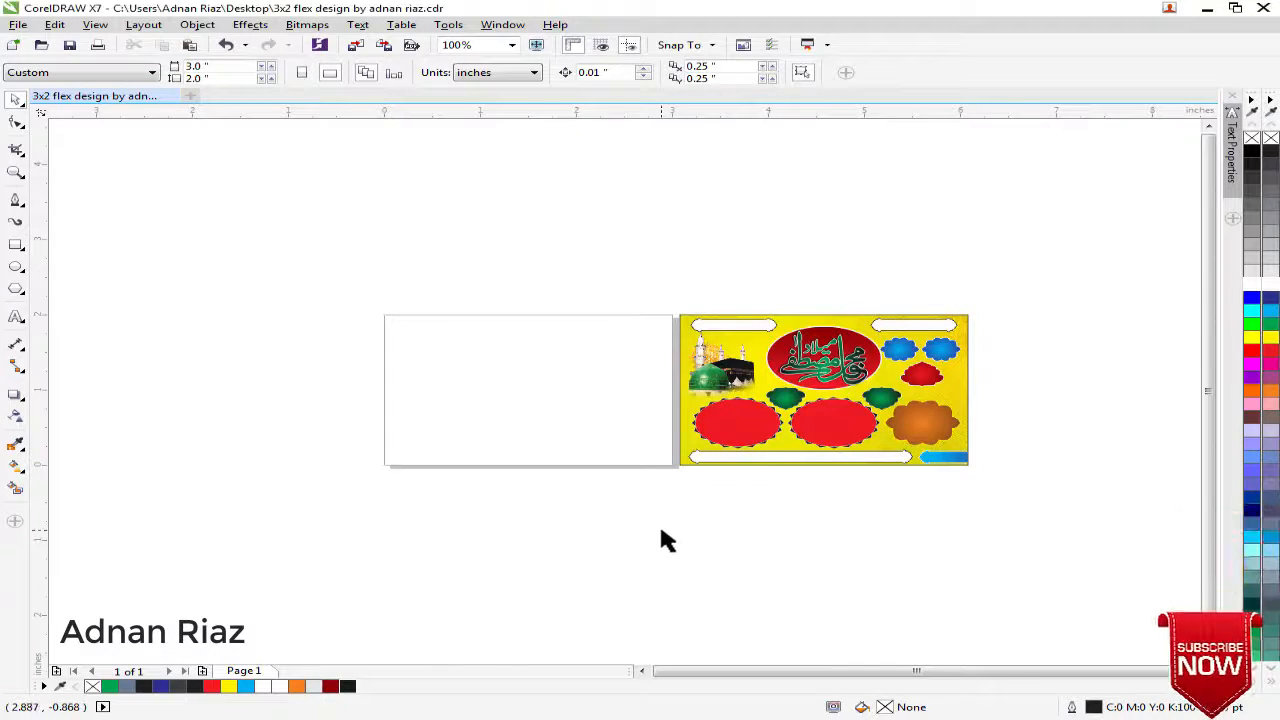
Create a page-sized 3 by 2 inch rectangle on the blank page beside the finished design
{"action": "key", "text": "F4"}
{"action": "scroll", "coordinate": [661, 530], "scroll_direction": "down", "scroll_amount": 2}
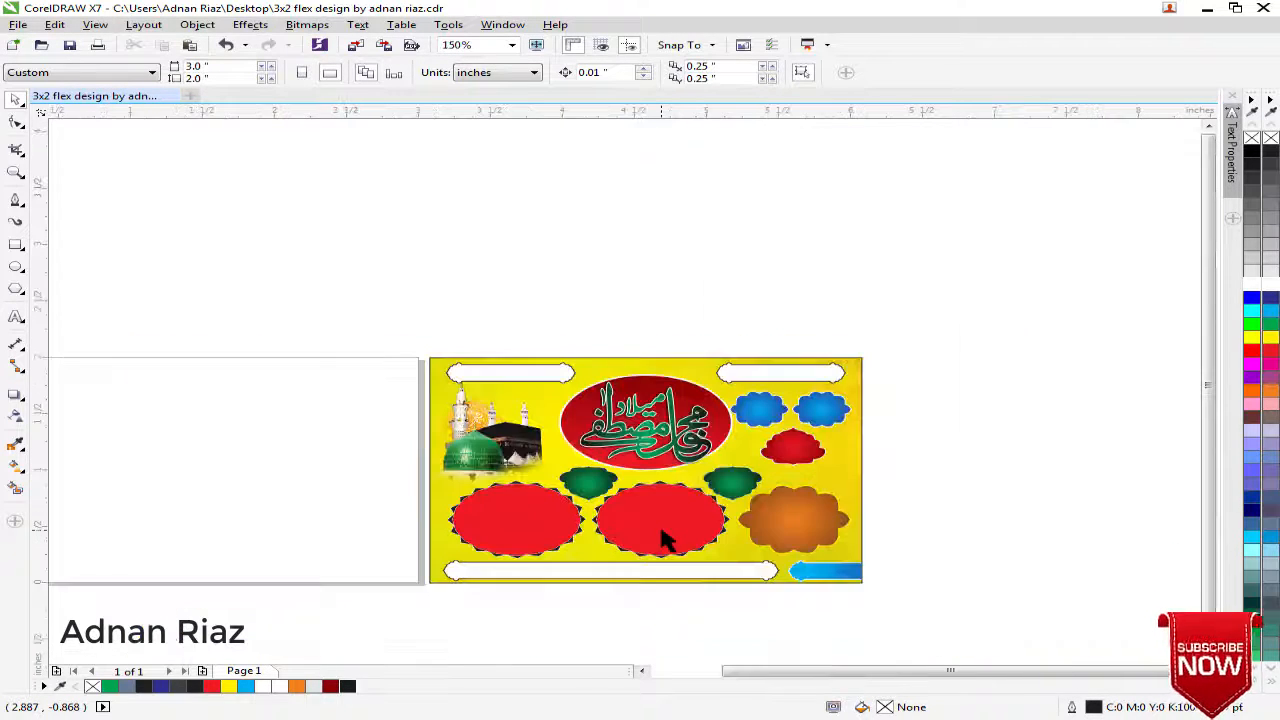
{"action": "left_click_drag", "start_coordinate": [661, 530], "coordinate": [770, 430]}
{"action": "left_click_drag", "start_coordinate": [386, 384], "coordinate": [534, 383]}
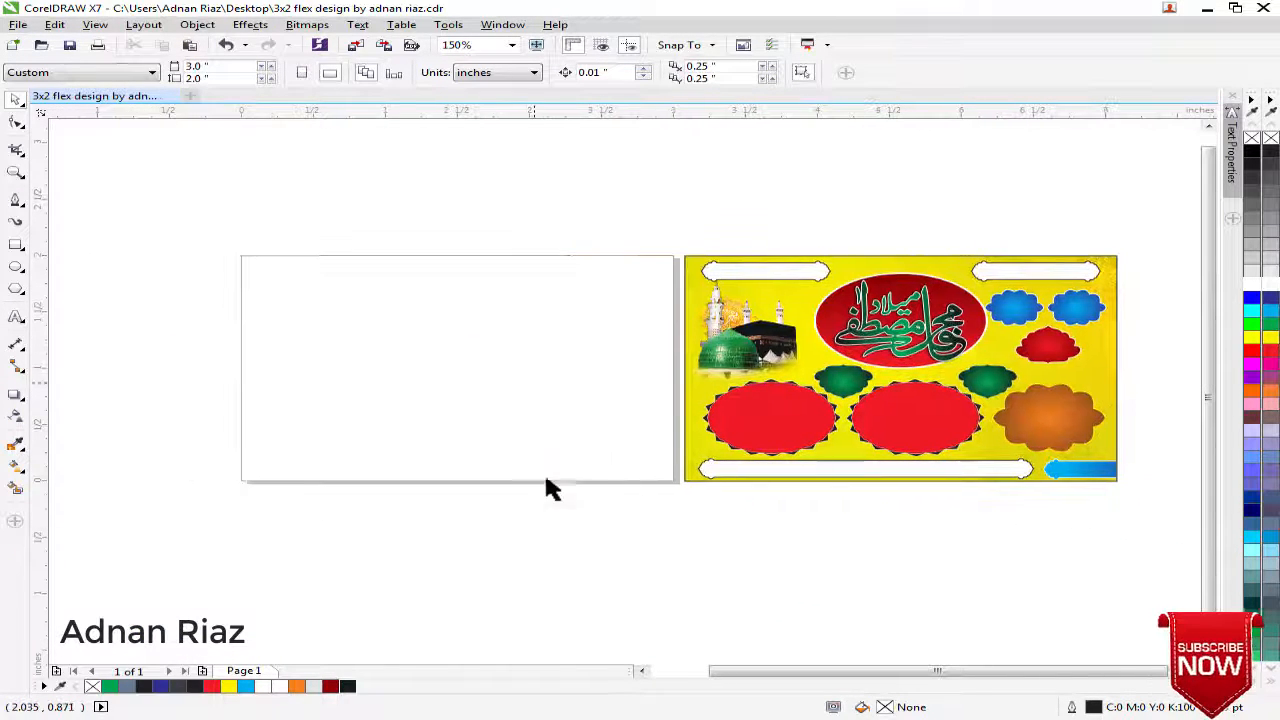
{"action": "double_click", "coordinate": [16, 245]}
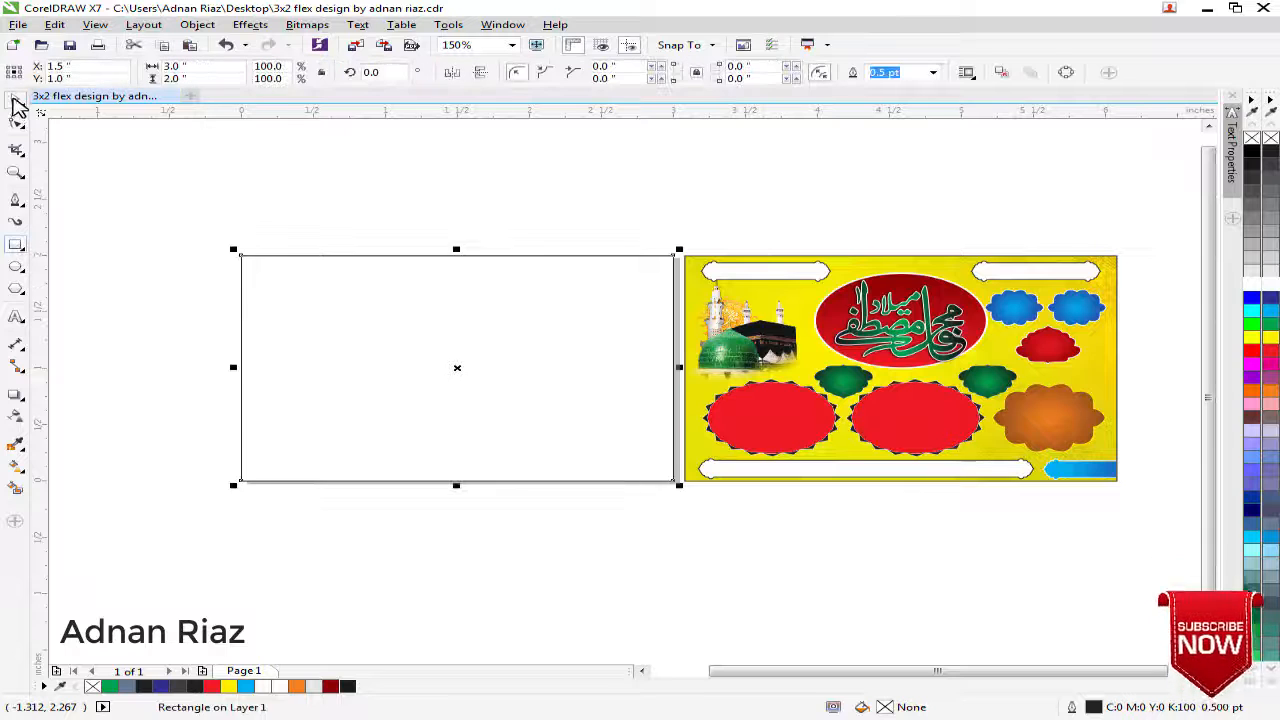
{"action": "left_click", "coordinate": [15, 100]}
{"action": "left_click", "coordinate": [100, 162]}
Copy the textured background bitmap from inside the finished design's PowerClip and close the PowerClip editing
{"action": "left_click", "coordinate": [770, 292]}
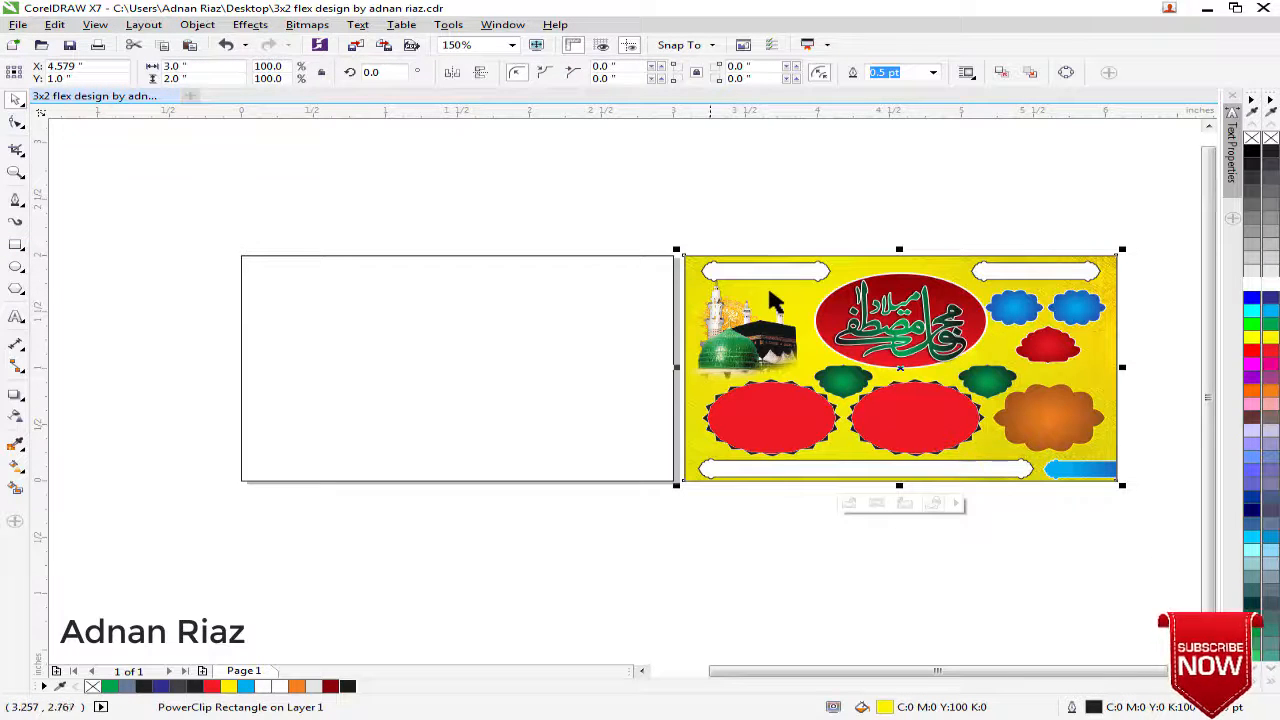
{"action": "left_click", "coordinate": [804, 290], "text": "ctrl"}
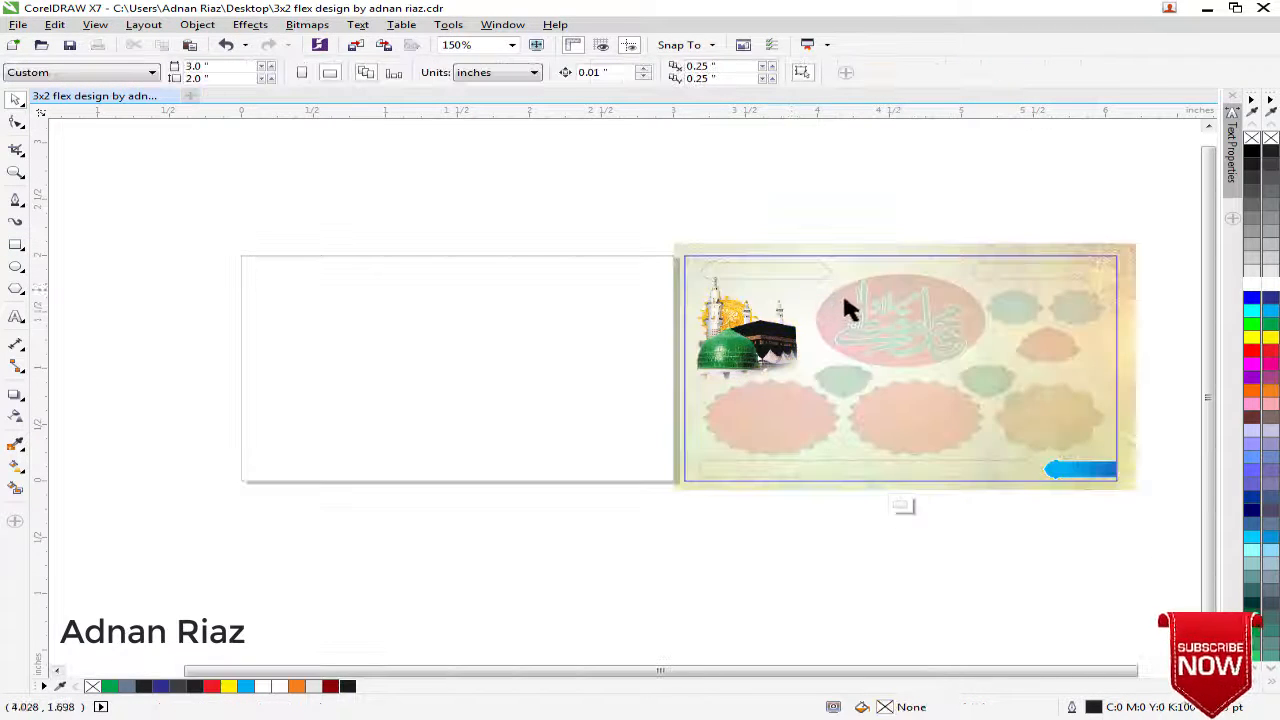
{"action": "left_click", "coordinate": [842, 291]}
{"action": "key", "text": "ctrl+z"}
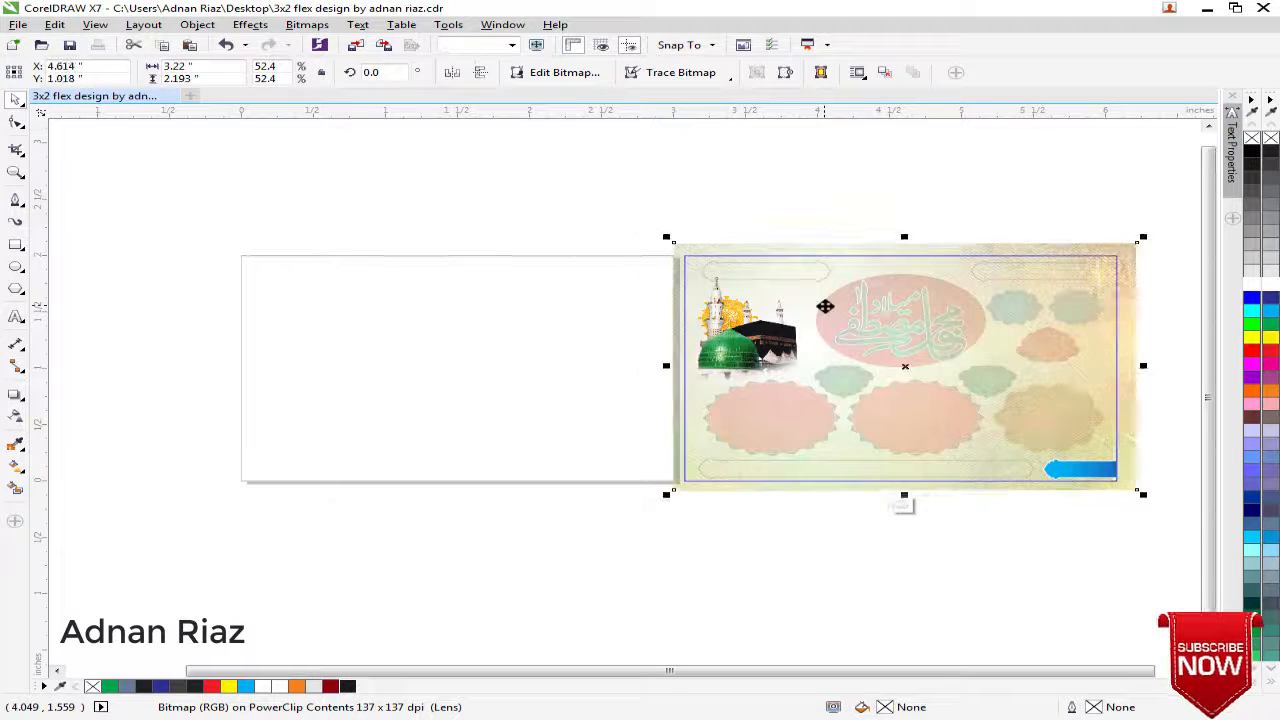
{"action": "left_click", "coordinate": [899, 503]}
{"action": "left_click", "coordinate": [814, 515]}
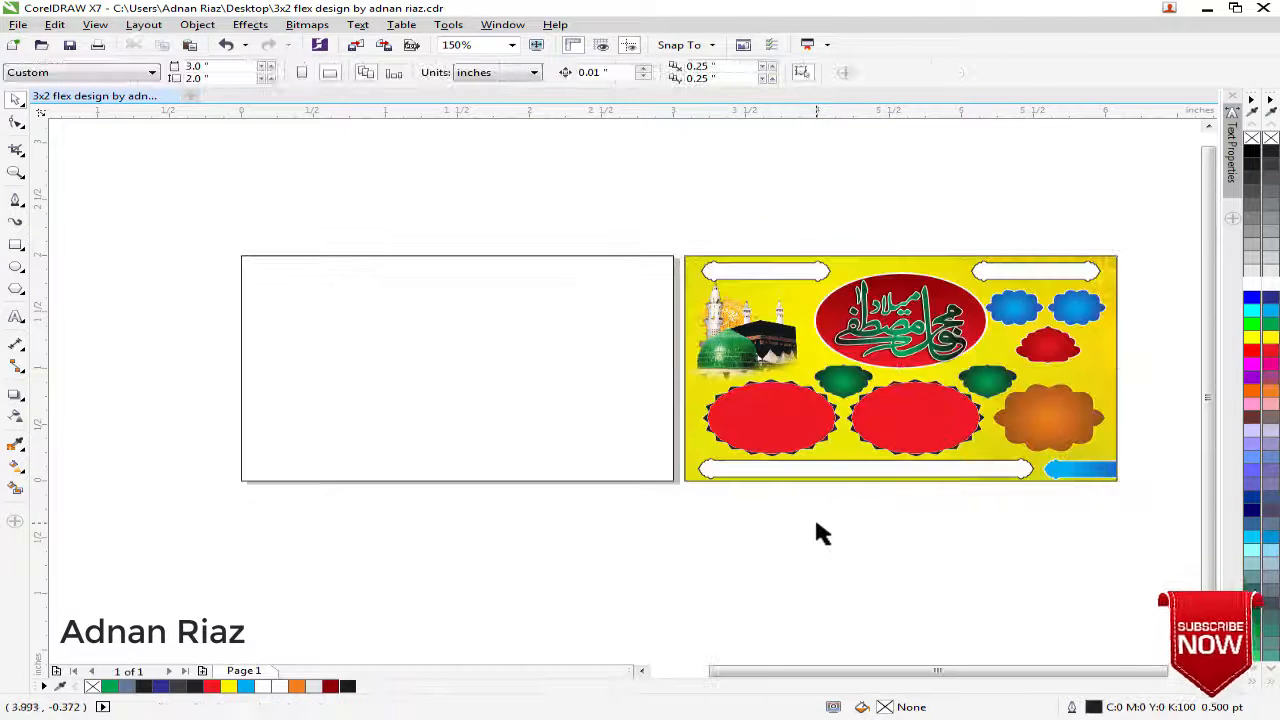
Paste the background bitmap and move it into the empty area to the left of the blank page
{"action": "left_click", "coordinate": [829, 436]}
{"action": "left_click_drag", "start_coordinate": [829, 436], "coordinate": [331, 380]}
{"action": "scroll", "coordinate": [331, 380], "scroll_direction": "left", "scroll_amount": 3}
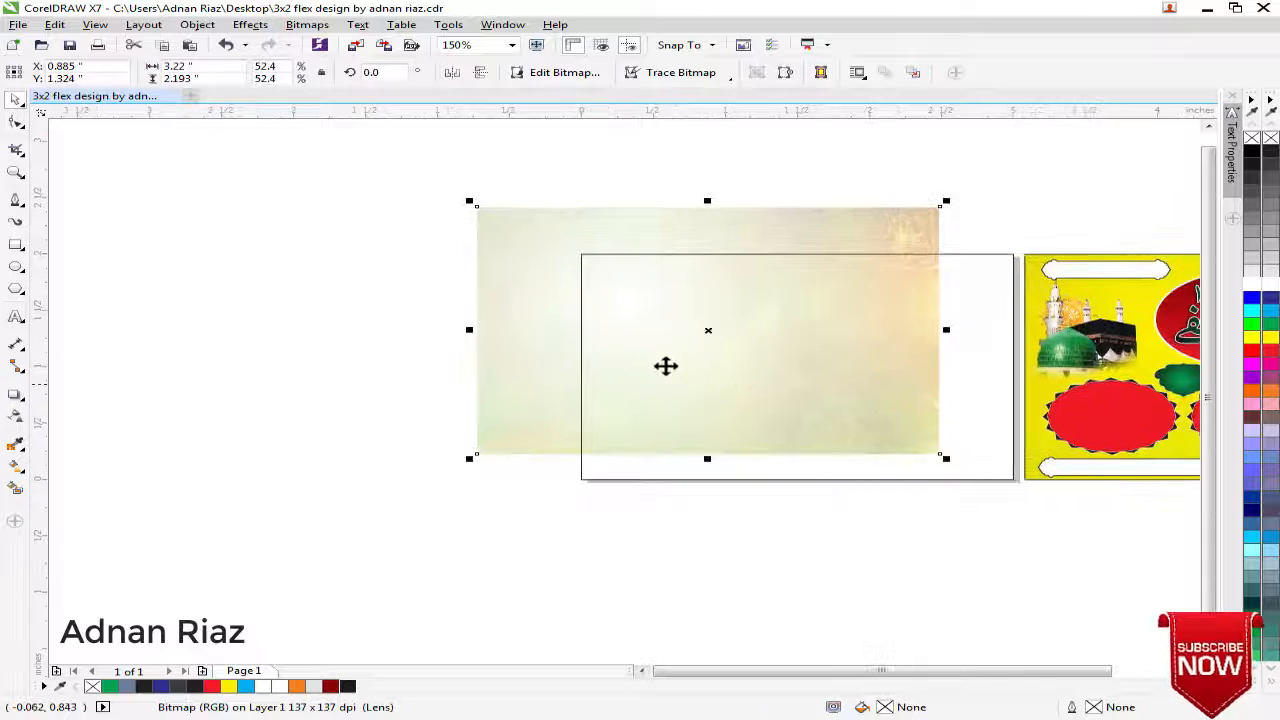
{"action": "left_click_drag", "start_coordinate": [672, 366], "coordinate": [280, 371]}
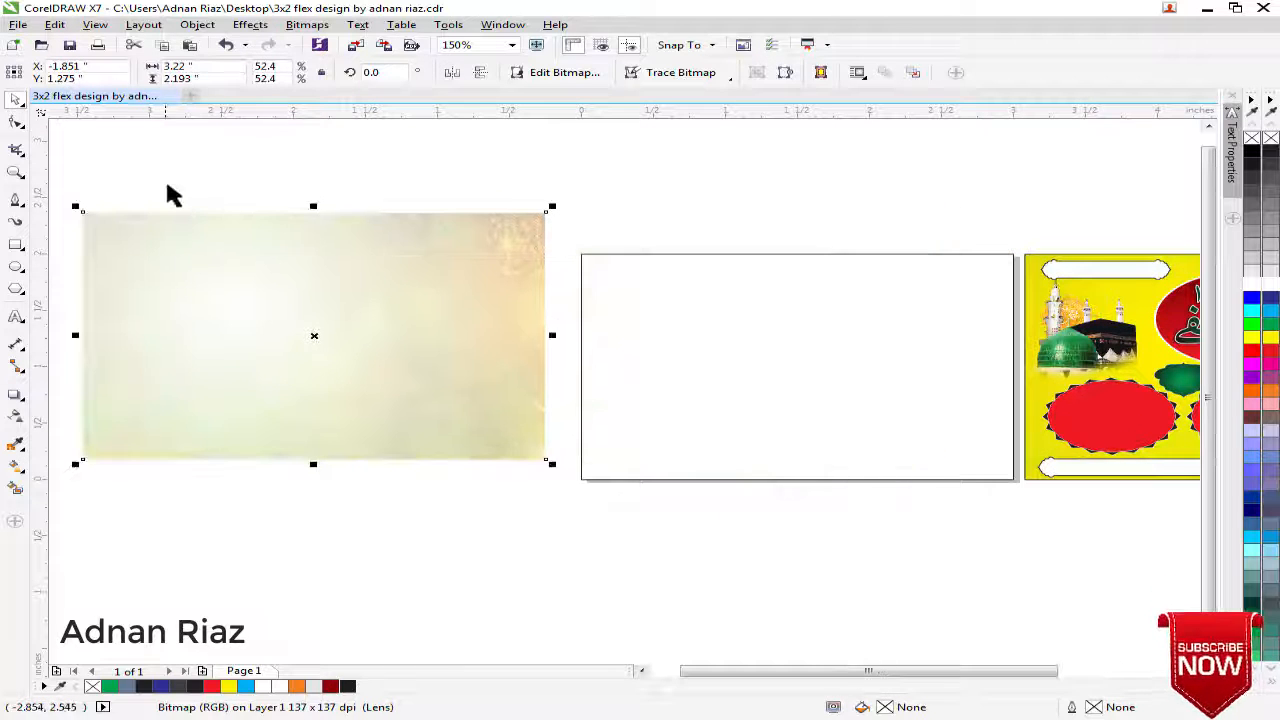
Remove the transparency from the pasted background bitmap
{"action": "left_click", "coordinate": [12, 418]}
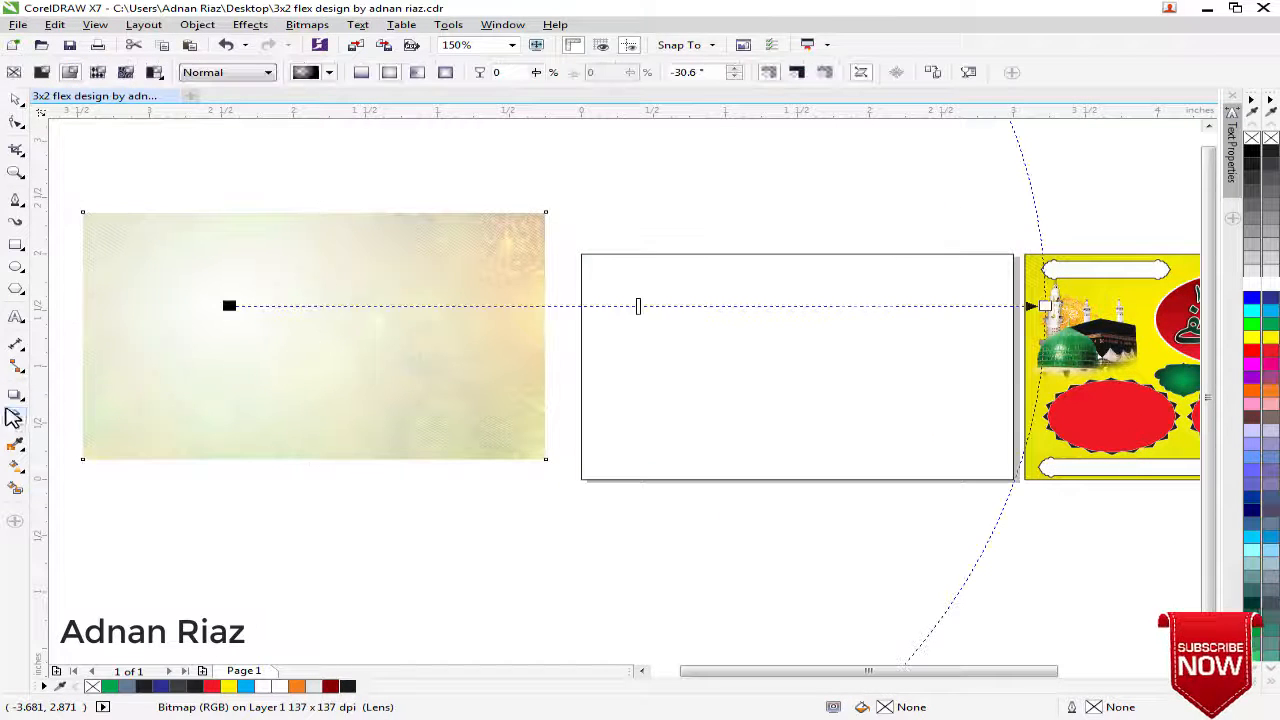
{"action": "left_click", "coordinate": [14, 73]}
{"action": "left_click", "coordinate": [15, 98]}
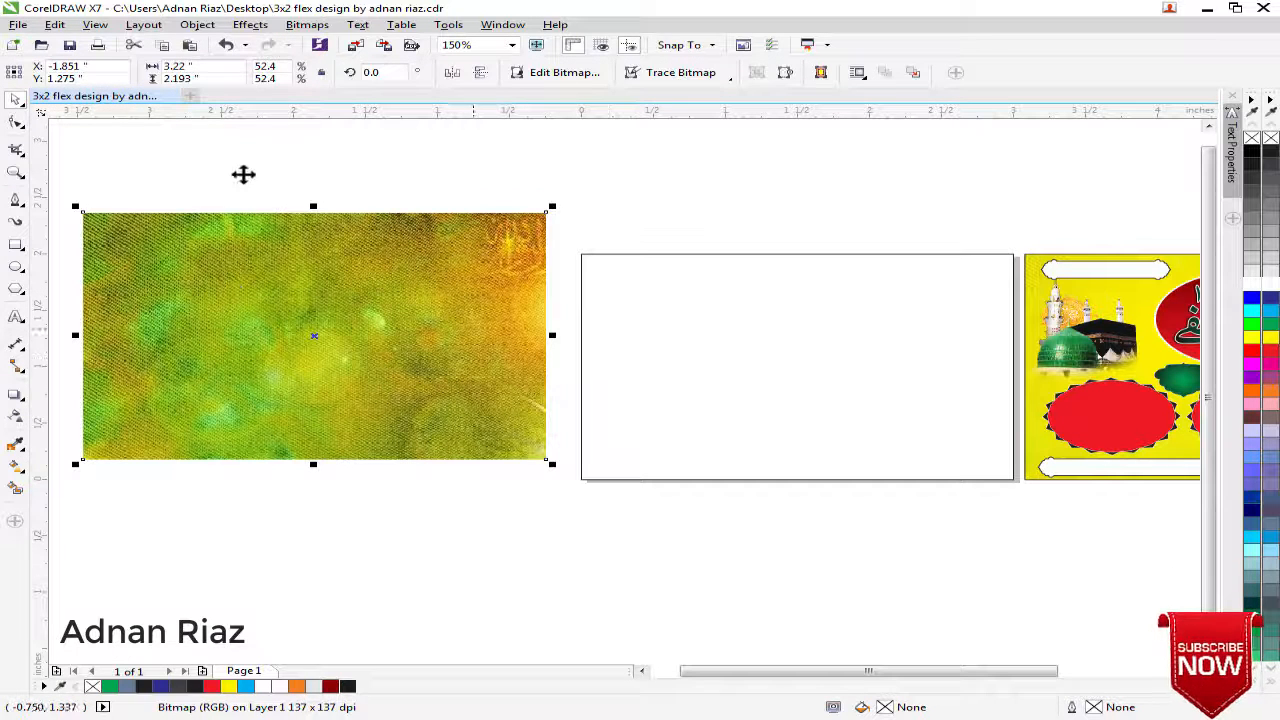
Place the background bitmap inside the page-sized rectangle as a PowerClip
{"action": "left_click", "coordinate": [255, 26]}
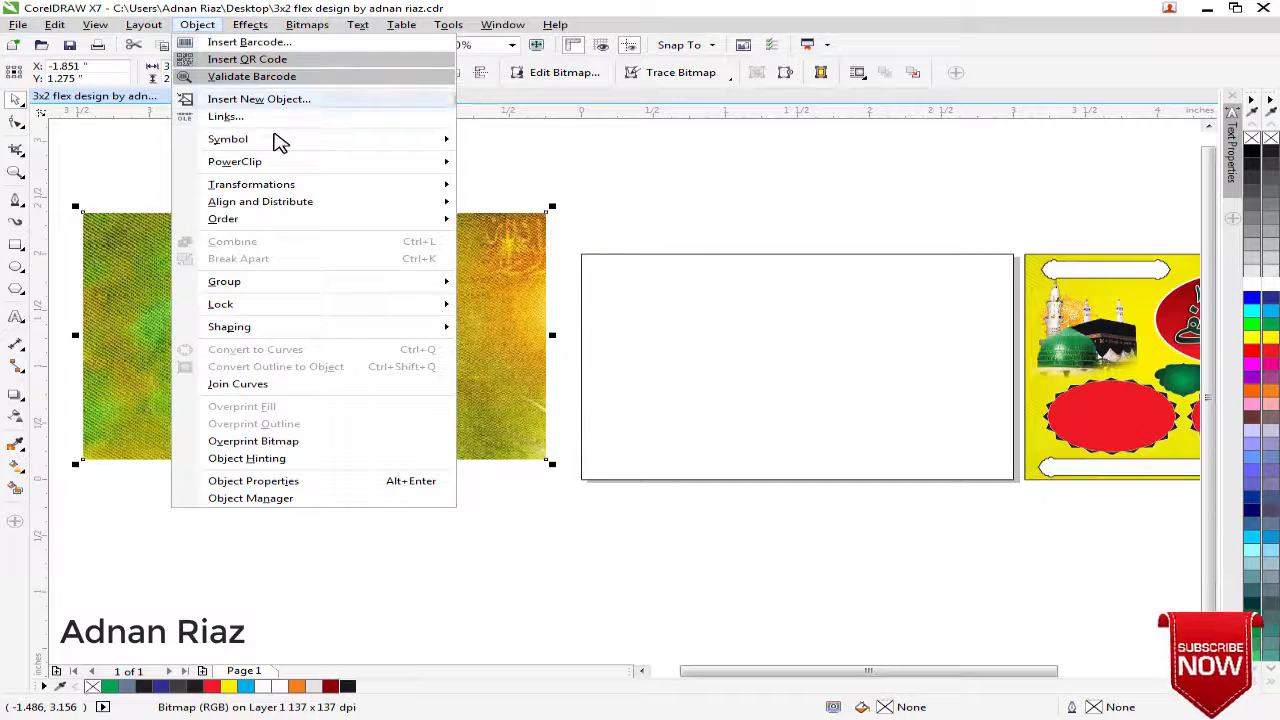
{"action": "mouse_move", "coordinate": [408, 160]}
{"action": "left_click", "coordinate": [499, 164]}
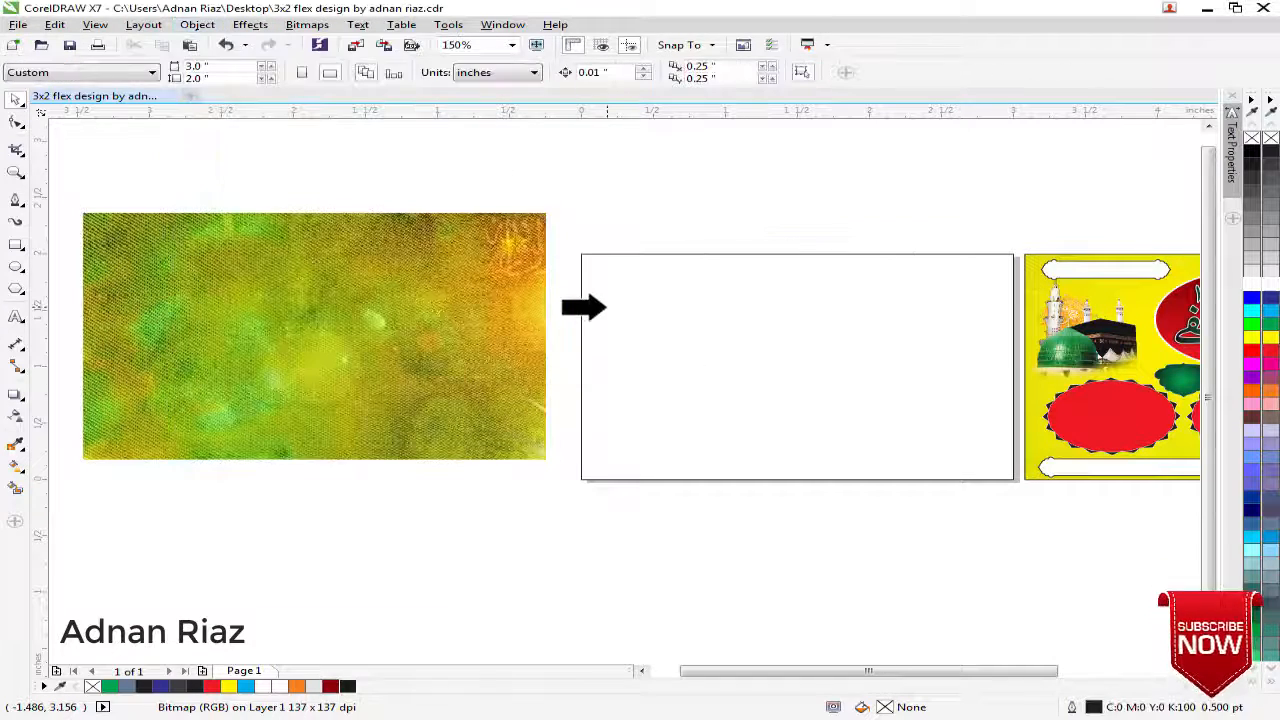
{"action": "left_click", "coordinate": [600, 306]}
{"action": "left_click", "coordinate": [588, 462]}
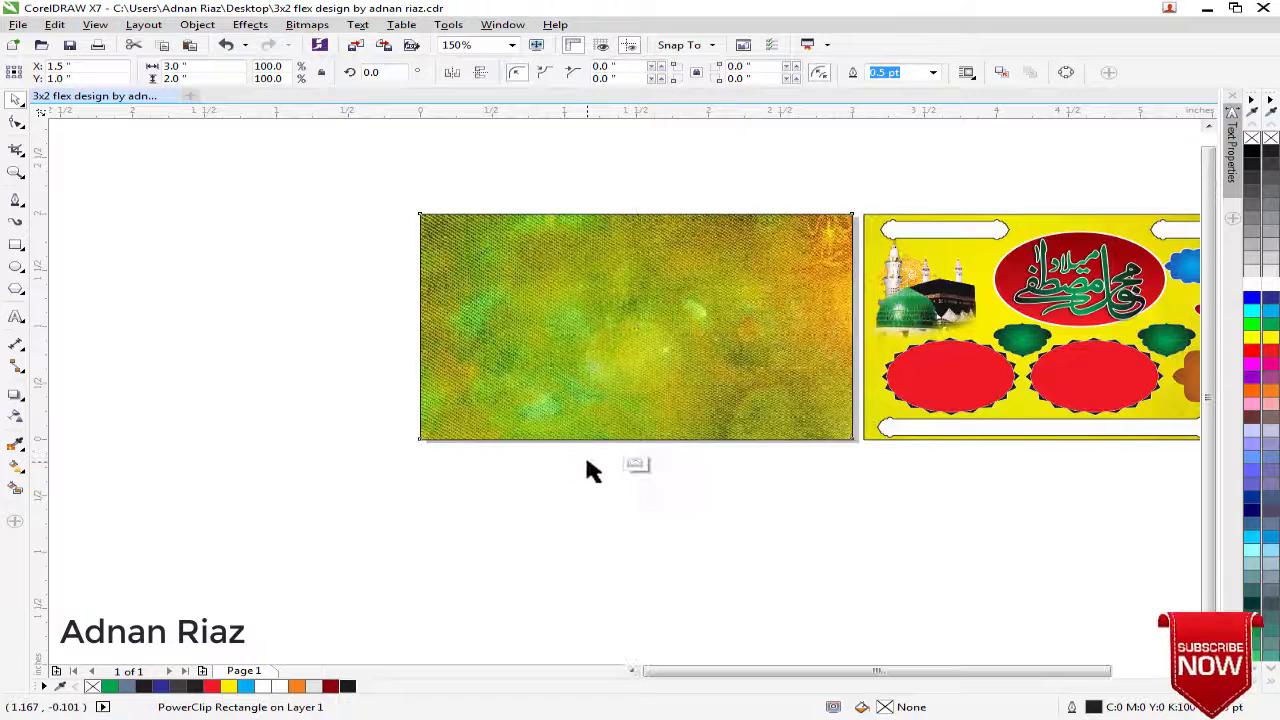
Inside the PowerClip, apply an elliptical fountain transparency to the bitmap, centred in its upper-left area and fading out toward the lower-right corner
{"action": "left_click", "coordinate": [547, 331]}
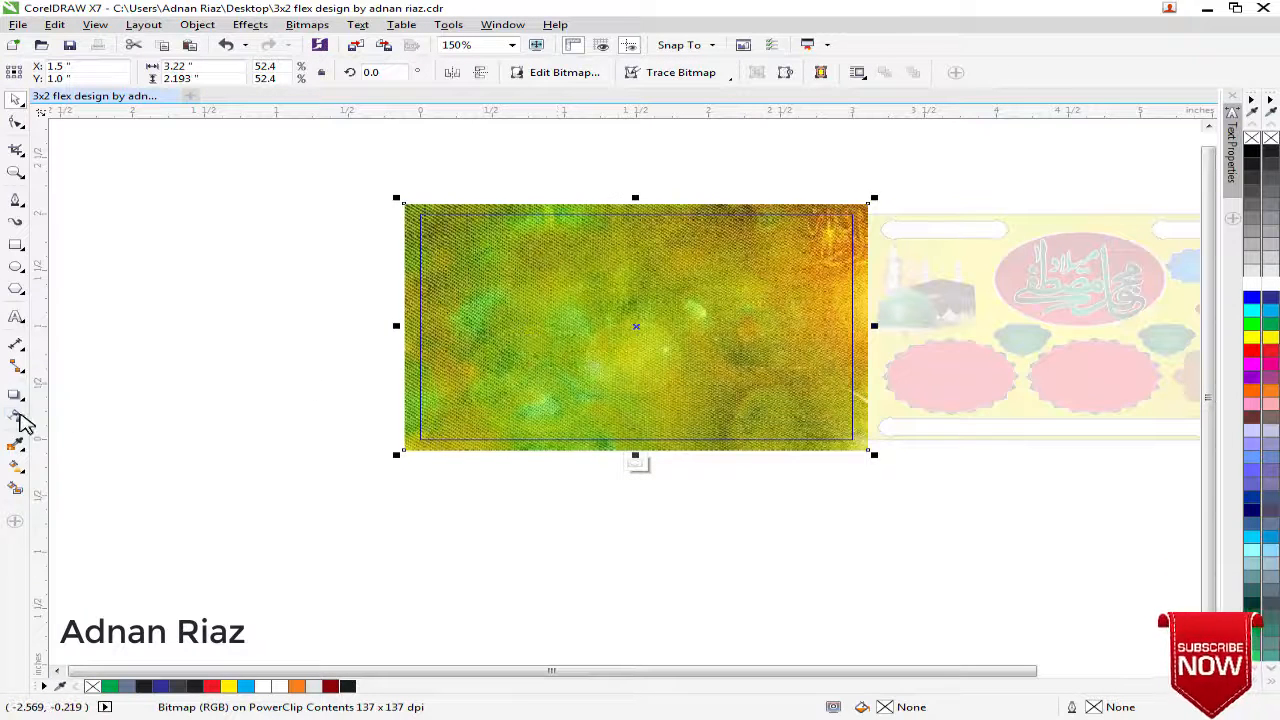
{"action": "left_click", "coordinate": [17, 418]}
{"action": "left_click_drag", "start_coordinate": [497, 298], "coordinate": [711, 392]}
{"action": "left_click", "coordinate": [389, 72]}
{"action": "left_click_drag", "start_coordinate": [527, 282], "coordinate": [557, 302]}
{"action": "left_click_drag", "start_coordinate": [708, 391], "coordinate": [855, 478]}
{"action": "left_click", "coordinate": [16, 99]}
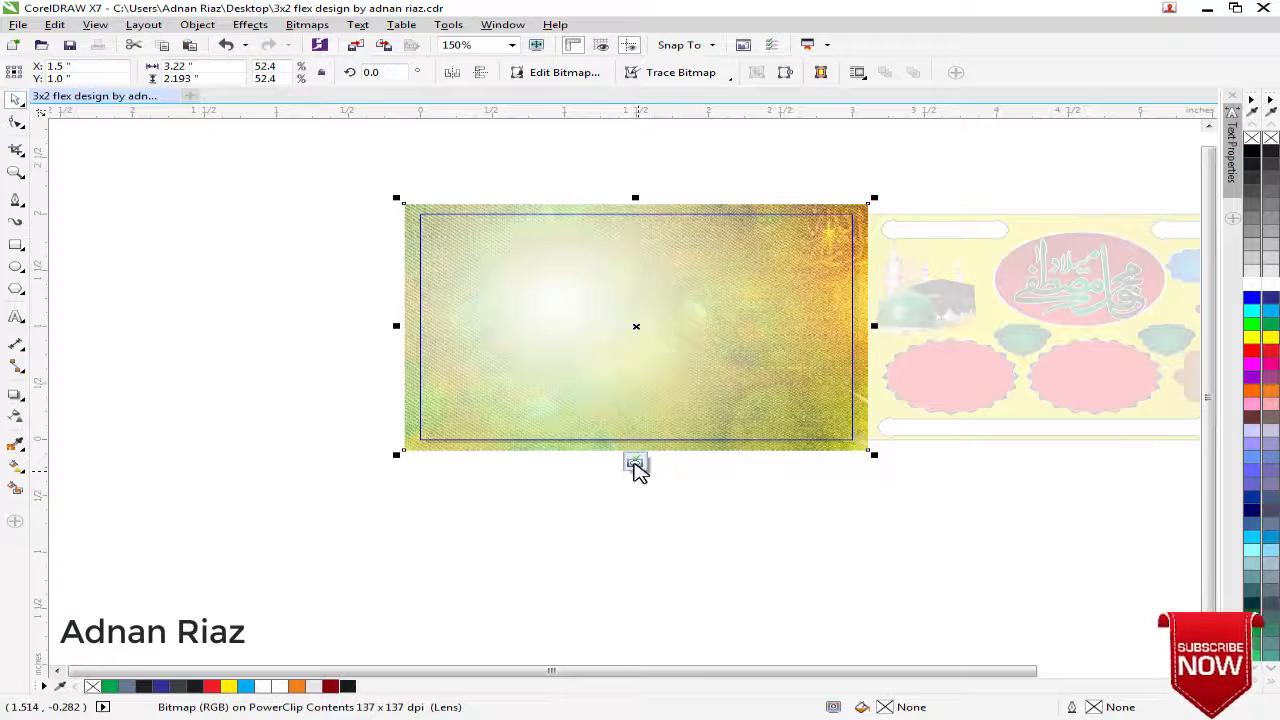
{"action": "left_click", "coordinate": [635, 463]}
{"action": "left_click", "coordinate": [543, 508]}
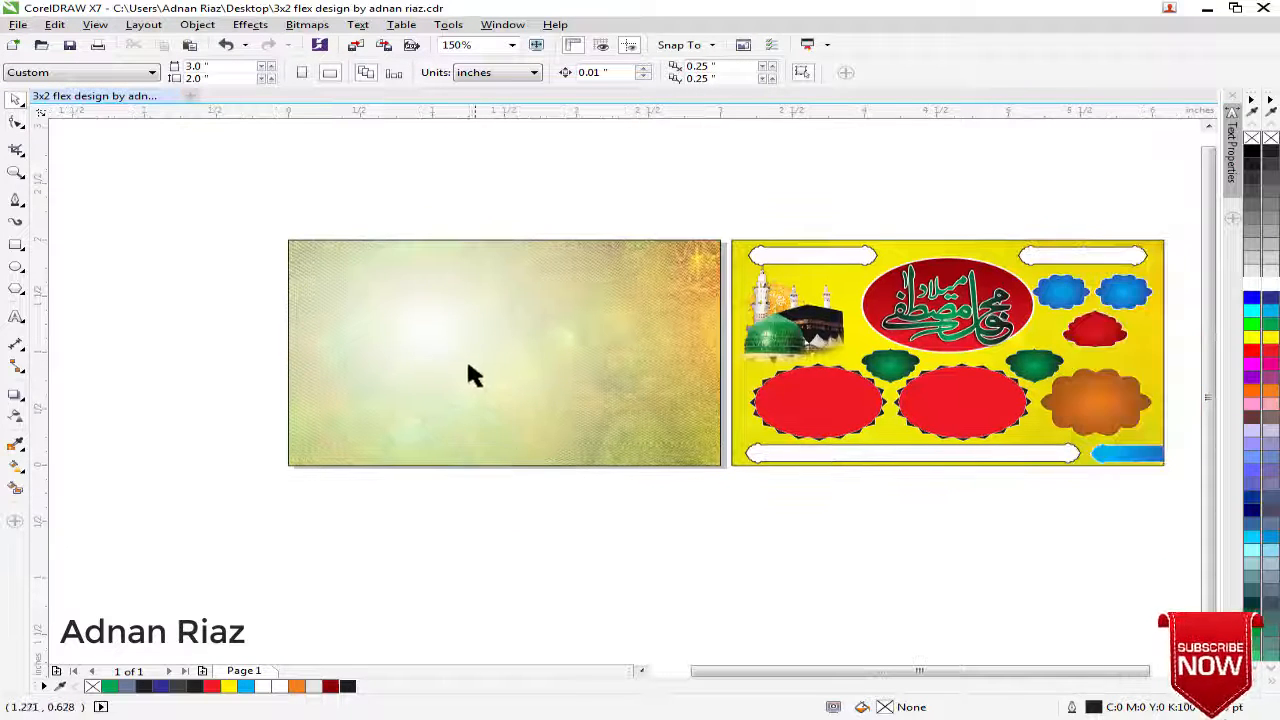
Fill the PowerClip rectangle with yellow behind the transparent bitmap
{"action": "left_click", "coordinate": [468, 365]}
{"action": "left_click", "coordinate": [1270, 339]}
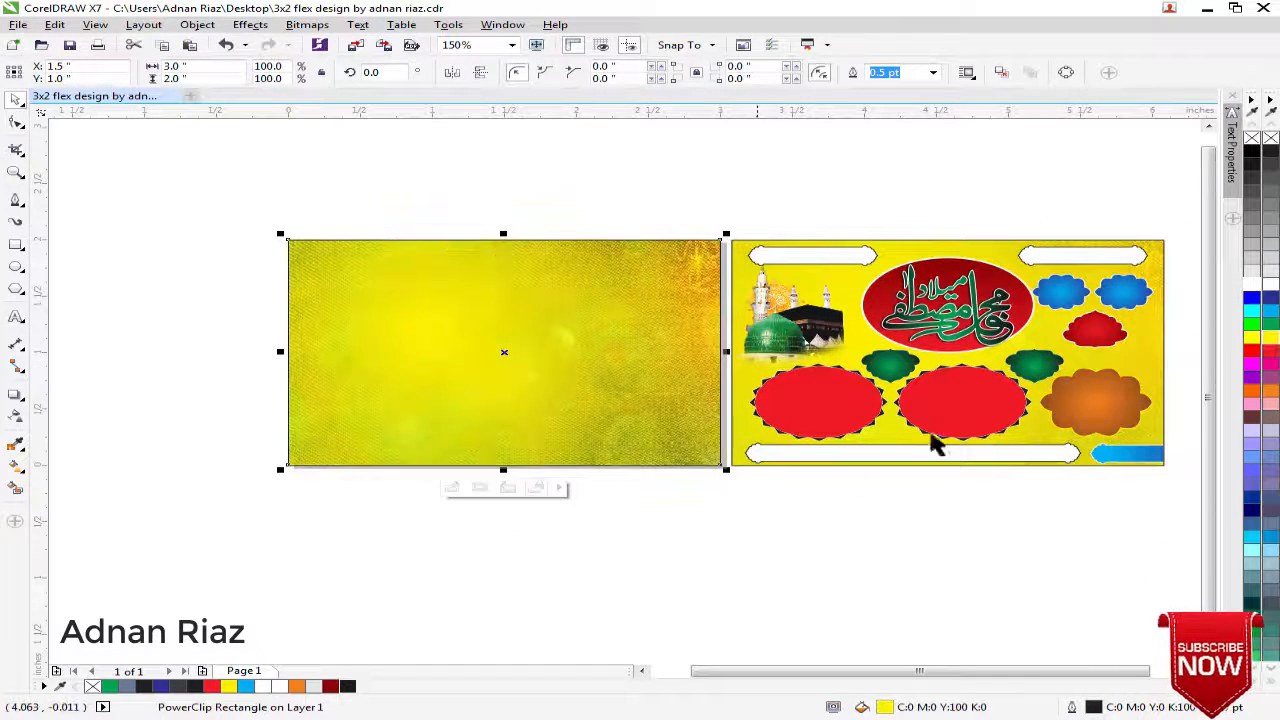
{"action": "left_click", "coordinate": [590, 523]}
{"action": "left_click_drag", "start_coordinate": [575, 522], "coordinate": [590, 530]}
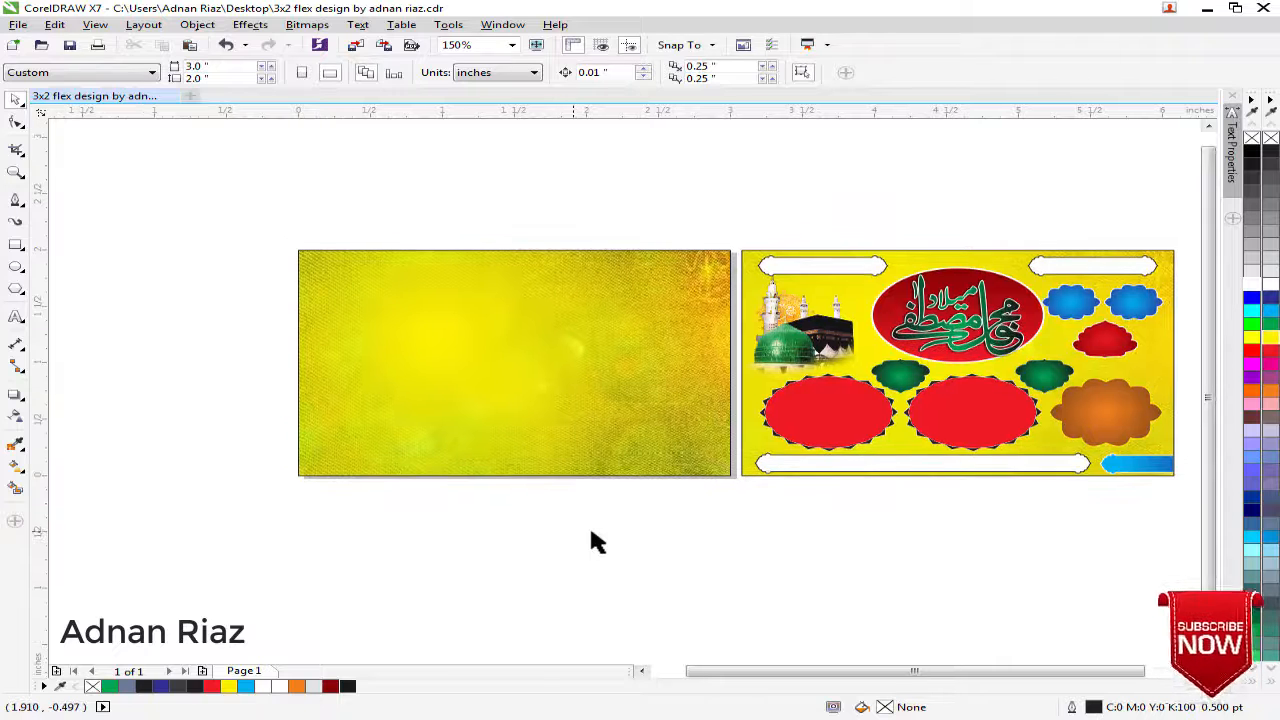
{"action": "left_click_drag", "start_coordinate": [766, 266], "coordinate": [354, 228]}
{"action": "key", "text": "ctrl+z"}
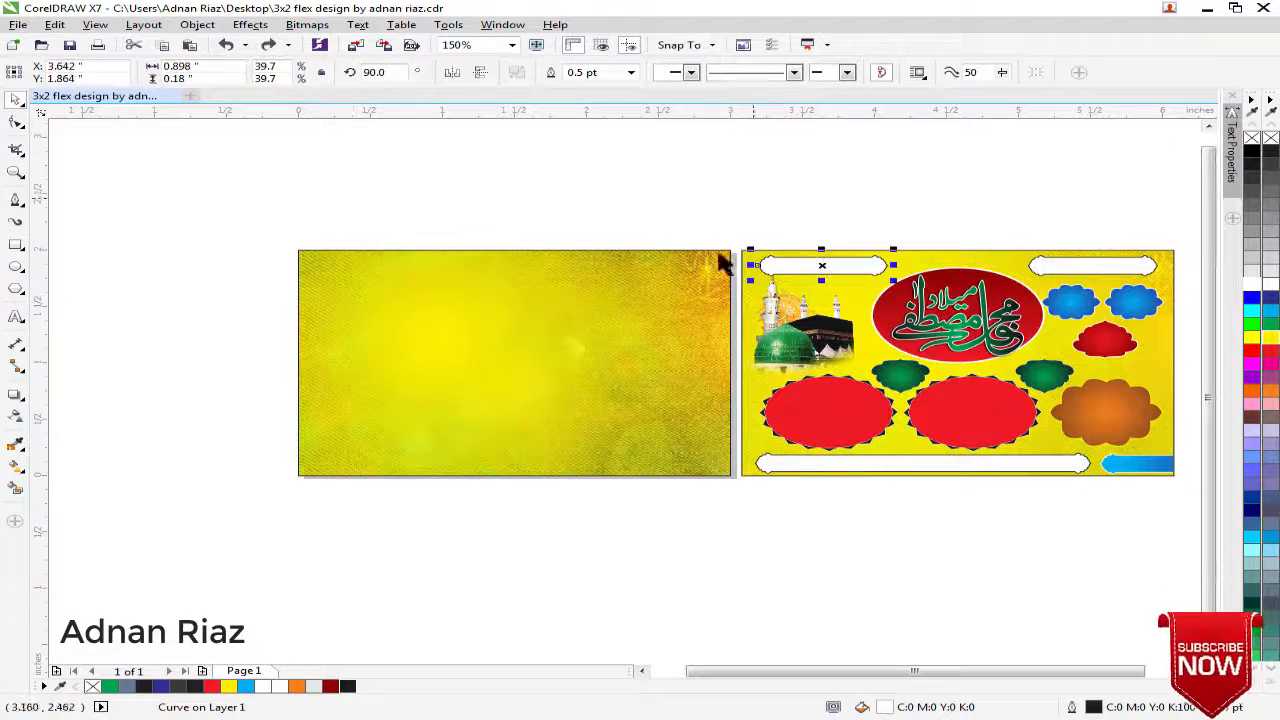
{"action": "left_click_drag", "start_coordinate": [800, 259], "coordinate": [473, 265]}
{"action": "key", "text": "ctrl+z"}
{"action": "left_click", "coordinate": [573, 185]}
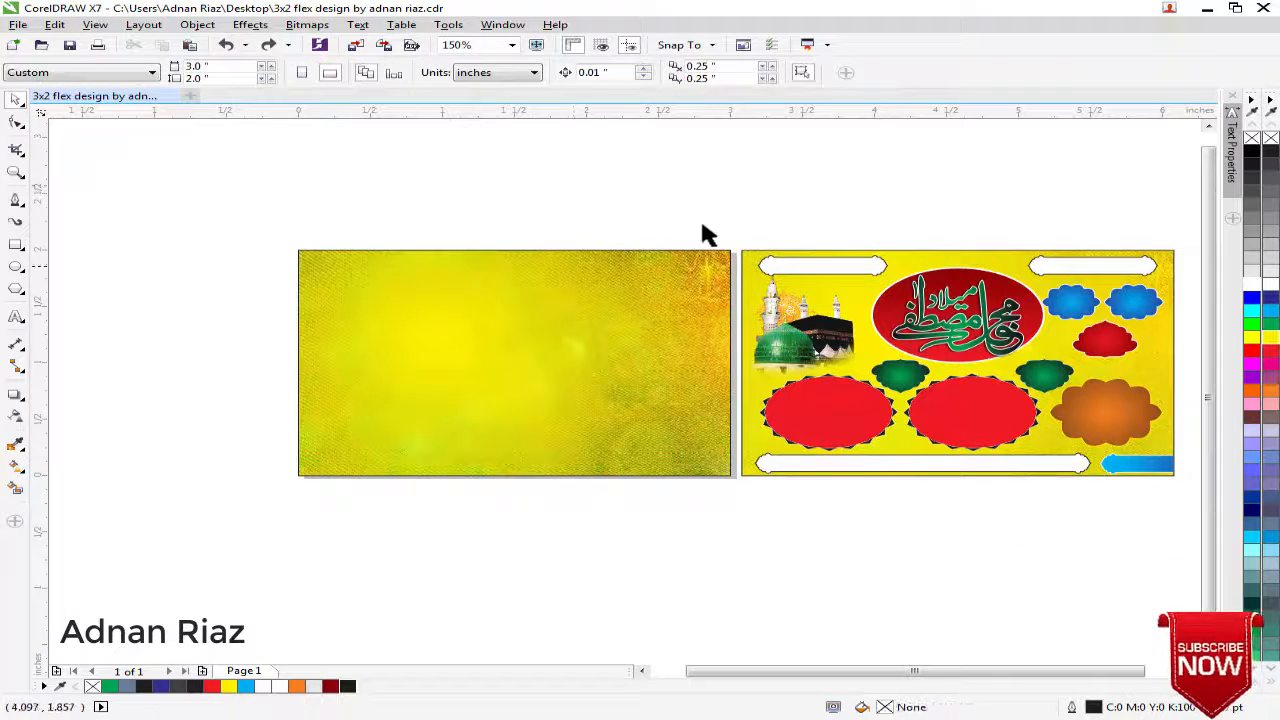
Copy both white top banners onto the new background, group the copies and centre them horizontally on the rectangle
{"action": "left_click", "coordinate": [831, 266]}
{"action": "left_click", "coordinate": [1046, 268], "text": "shift"}
{"action": "left_click_drag", "start_coordinate": [1046, 268], "coordinate": [622, 270]}
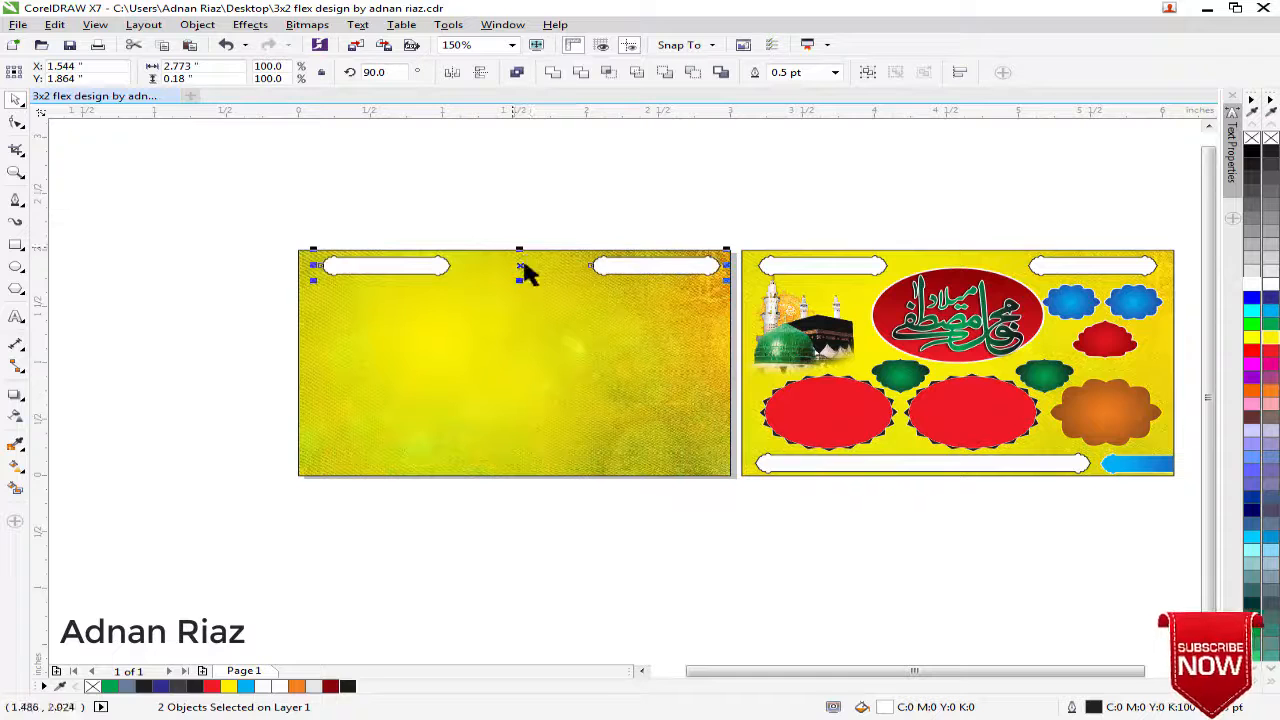
{"action": "key", "text": "ctrl+g"}
{"action": "left_click", "coordinate": [477, 314], "text": "shift"}
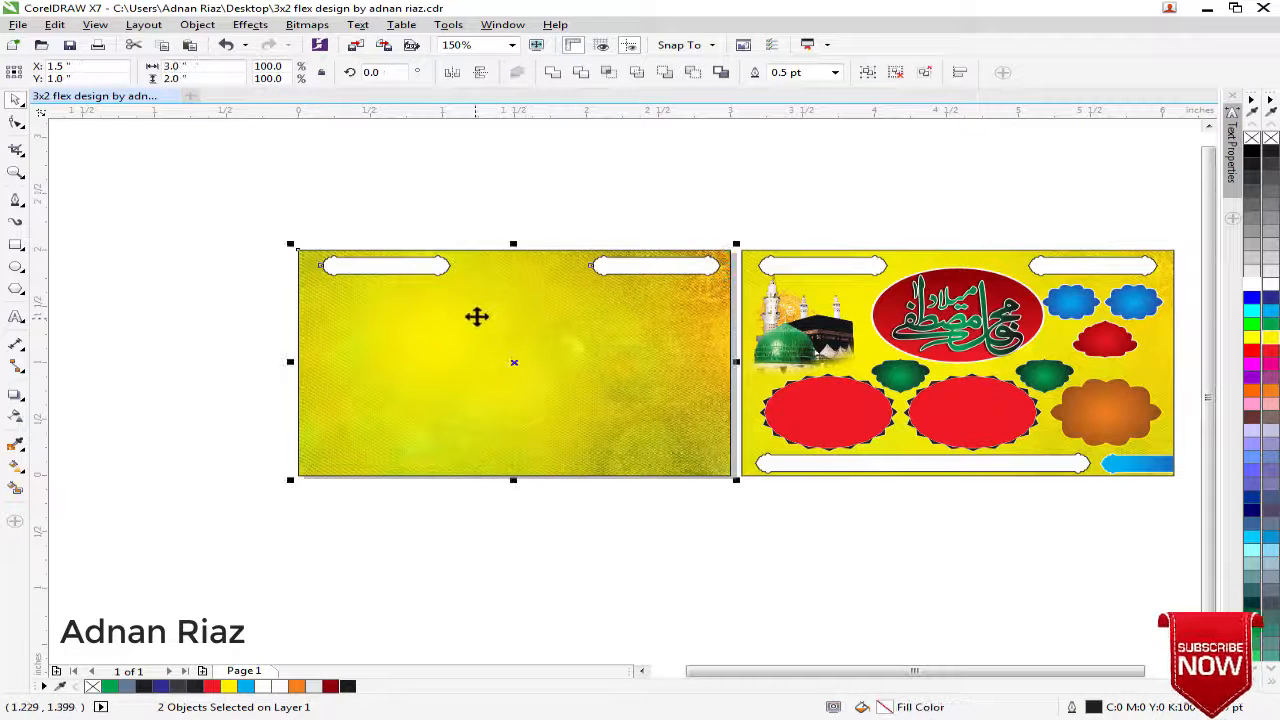
{"action": "key", "text": "c"}
{"action": "left_click", "coordinate": [502, 204]}
{"action": "left_click_drag", "start_coordinate": [608, 262], "coordinate": [618, 241]}
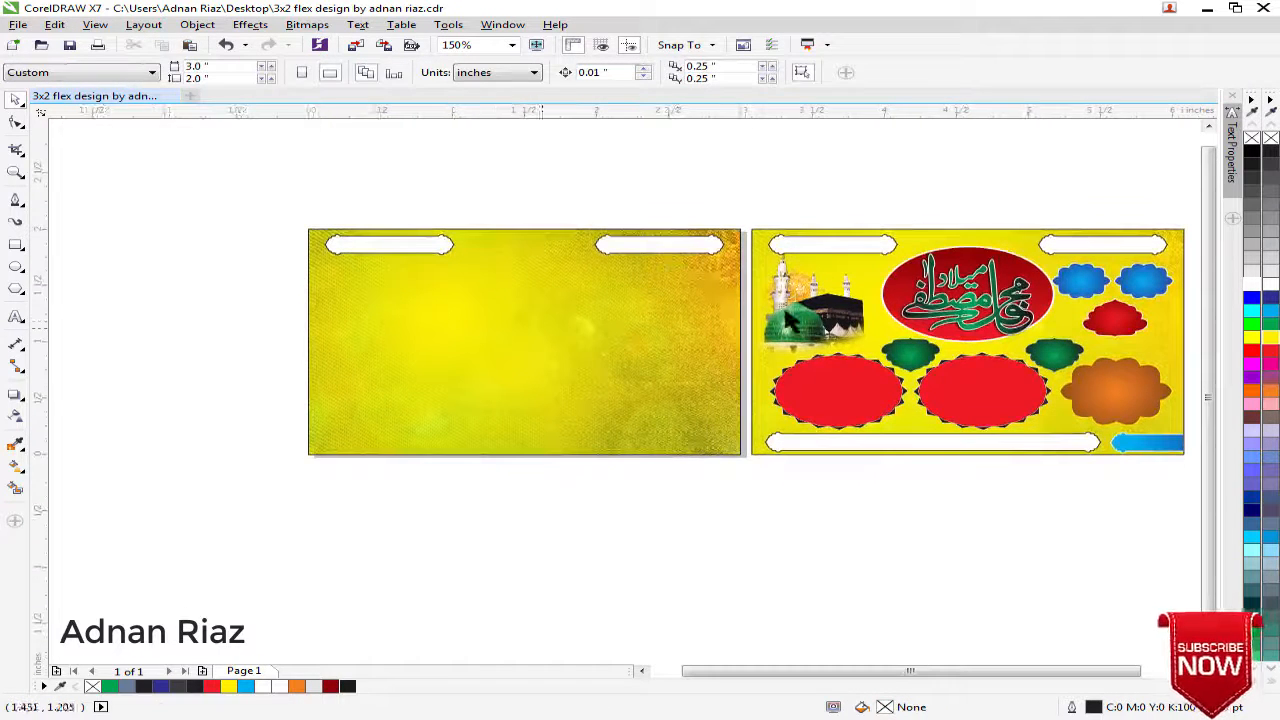
Copy the green dome and Kaaba image from inside the finished design's PowerClip and paste it outside the PowerClip
{"action": "left_click", "coordinate": [786, 314]}
{"action": "left_click", "coordinate": [917, 478]}
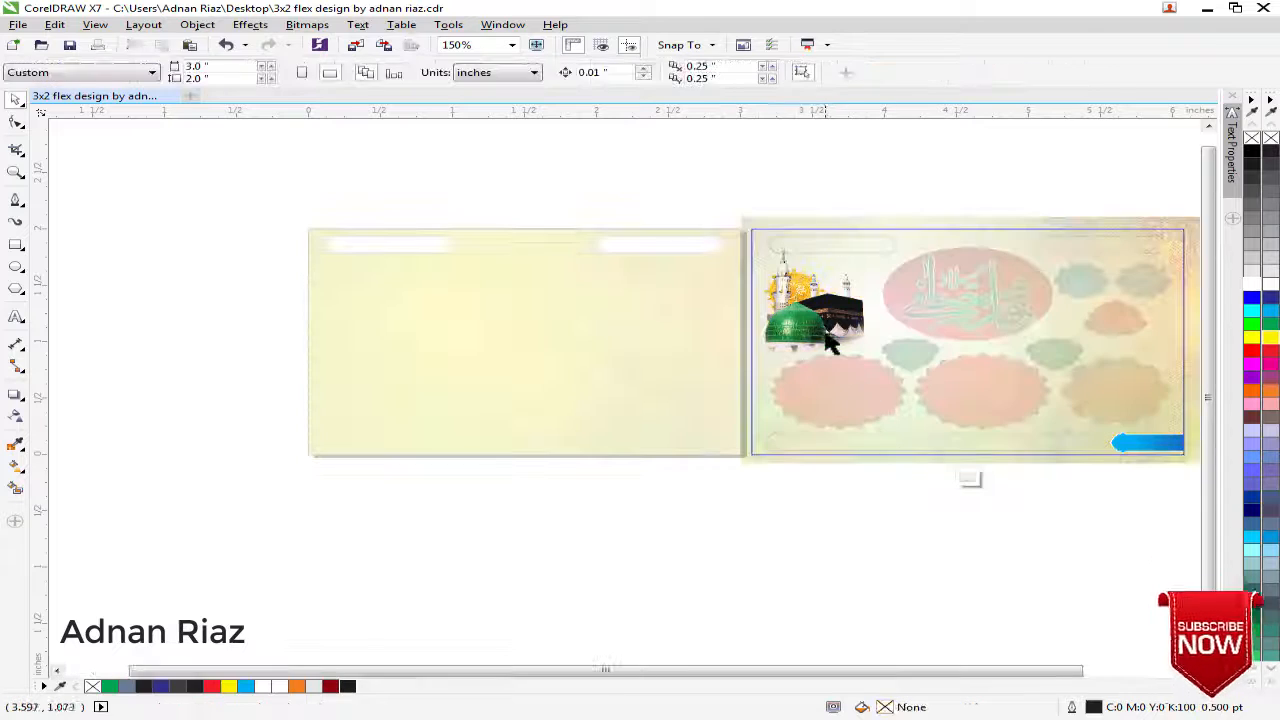
{"action": "left_click", "coordinate": [968, 477]}
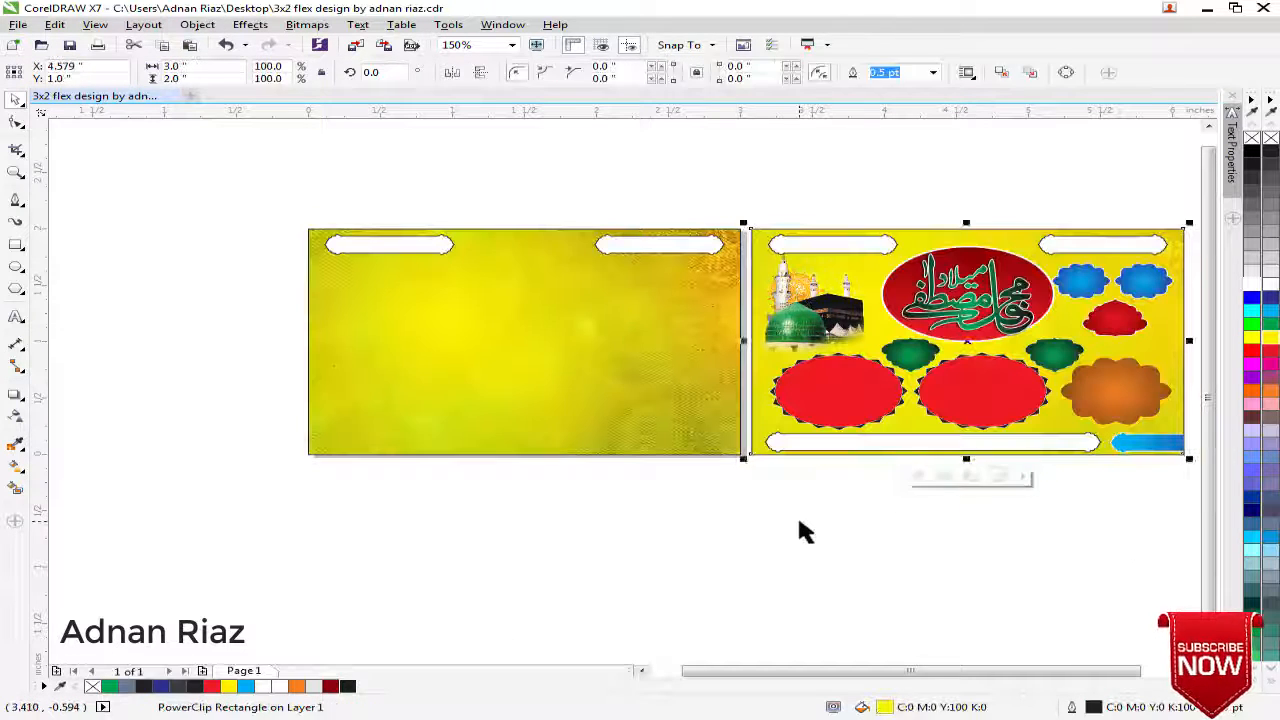
{"action": "left_click", "coordinate": [797, 513]}
{"action": "key", "text": "ctrl+v"}
Move the pasted dome and Kaaba image onto the new background, just below the left white banner
{"action": "left_click_drag", "start_coordinate": [828, 318], "coordinate": [382, 325]}
{"action": "left_click", "coordinate": [287, 302]}
{"action": "scroll", "coordinate": [380, 309], "scroll_direction": "up", "scroll_amount": 1}
{"action": "left_click", "coordinate": [555, 335]}
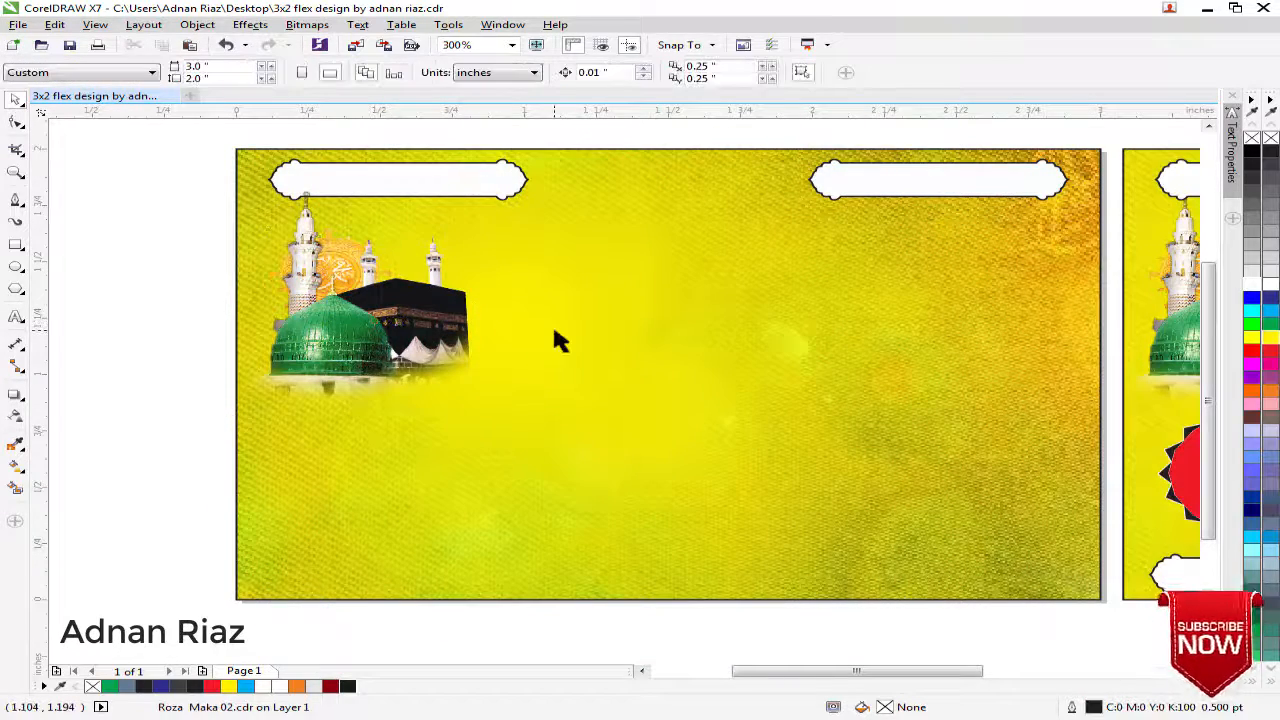
{"action": "left_click", "coordinate": [554, 334]}
{"action": "left_click", "coordinate": [175, 369]}
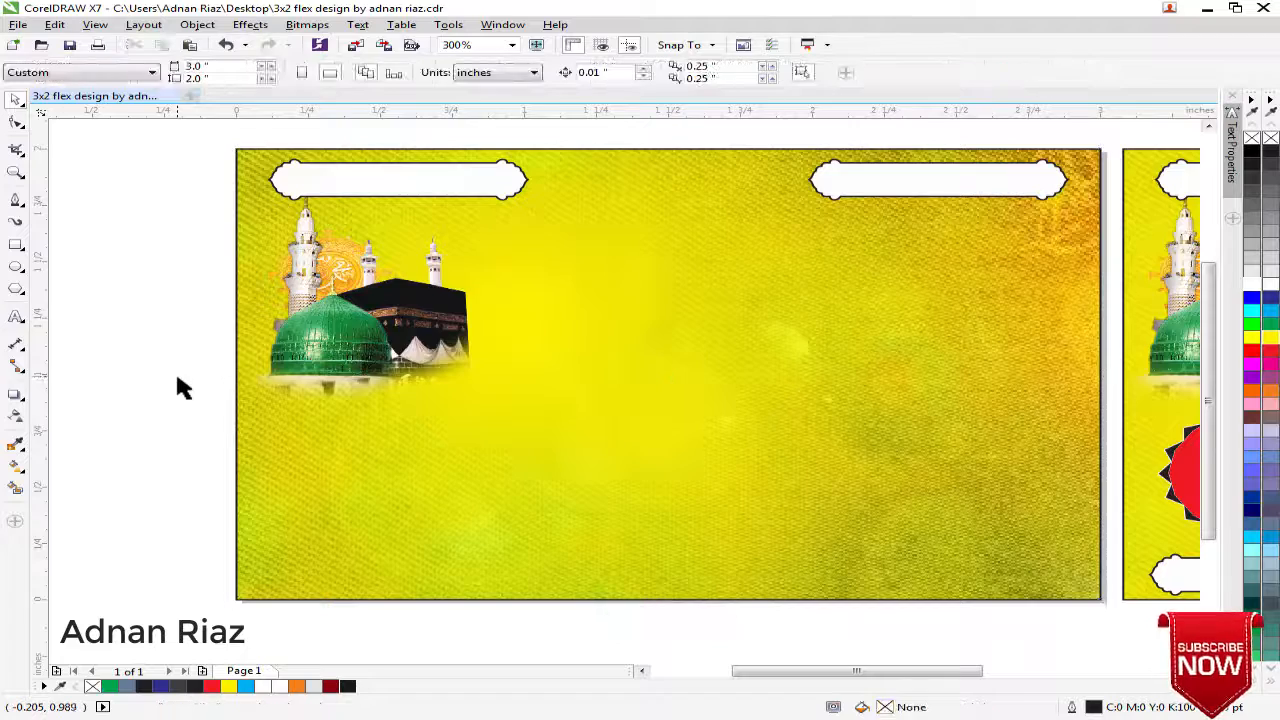
{"action": "scroll", "coordinate": [175, 369], "scroll_direction": "down", "scroll_amount": 2}
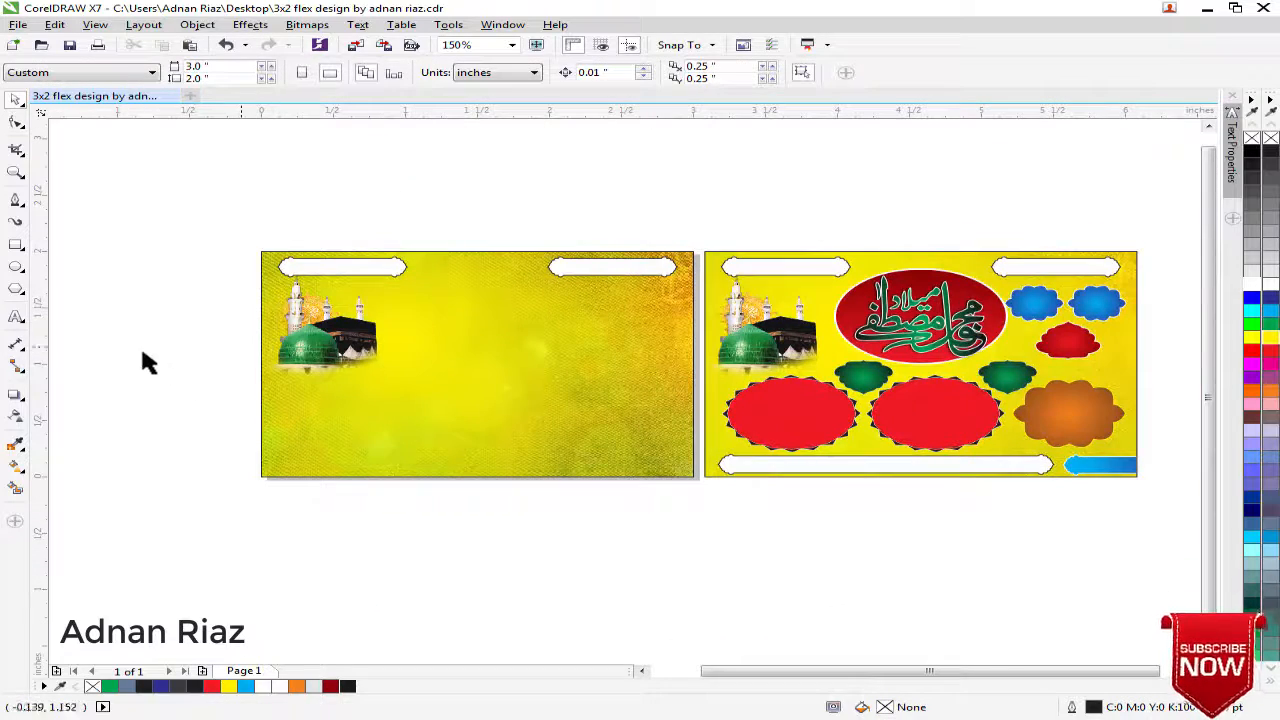
Draw an ellipse about 1.35 by 0.98 inches in the upper middle of the new background, right of the Kaaba image
{"action": "left_click", "coordinate": [16, 267]}
{"action": "scroll", "coordinate": [372, 260], "scroll_direction": "up", "scroll_amount": 2}
{"action": "left_click_drag", "start_coordinate": [372, 260], "coordinate": [763, 482]}
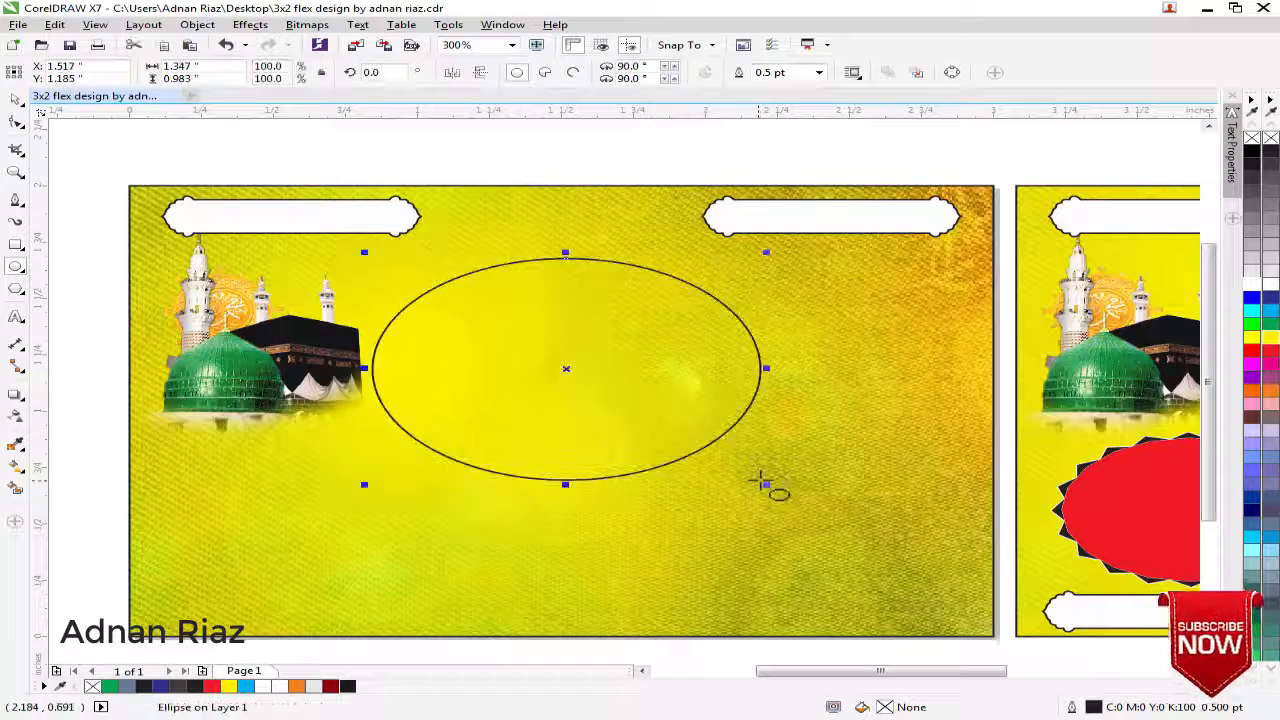
Apply a vertical linear fountain fill to the ellipse, running from black at the top to red at the bottom
{"action": "key", "text": "g"}
{"action": "left_click_drag", "start_coordinate": [565, 258], "coordinate": [565, 470]}
{"action": "left_click_drag", "start_coordinate": [1273, 357], "coordinate": [565, 470]}
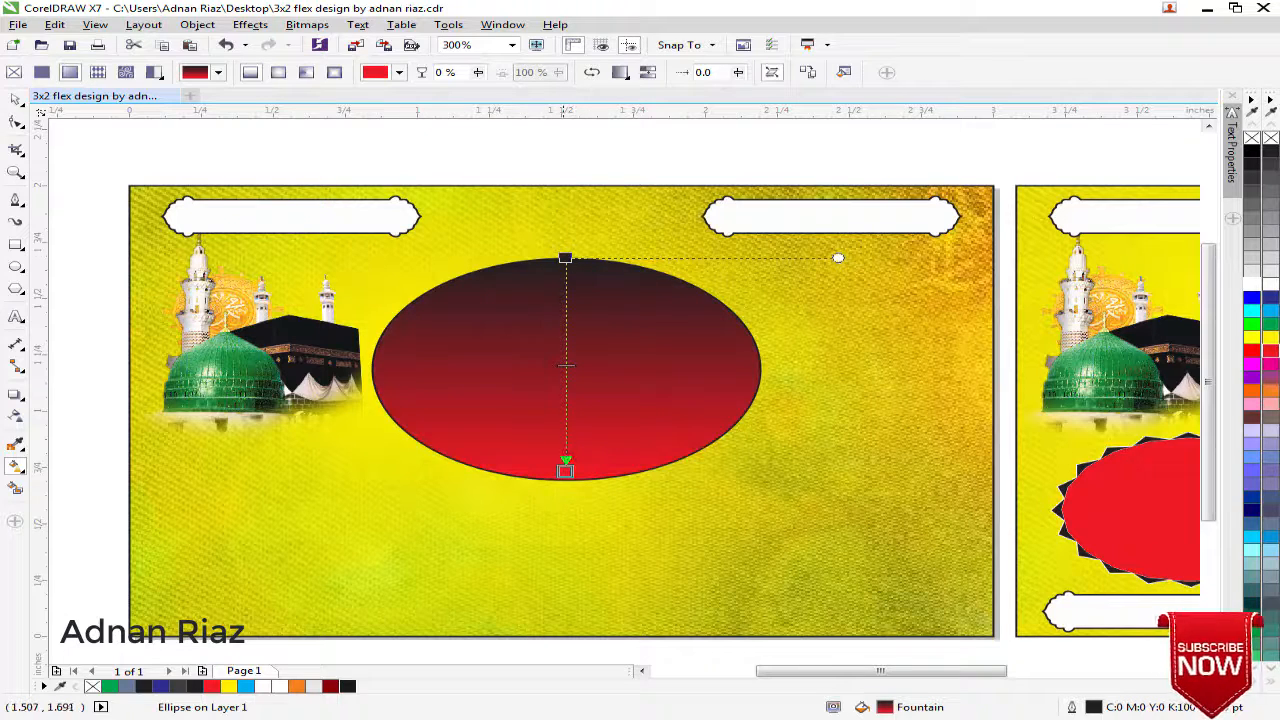
Change the top colour of the red ellipse's gradient to CMYK 0, 100, 100, 50
{"action": "left_click", "coordinate": [566, 258]}
{"action": "left_click", "coordinate": [580, 253]}
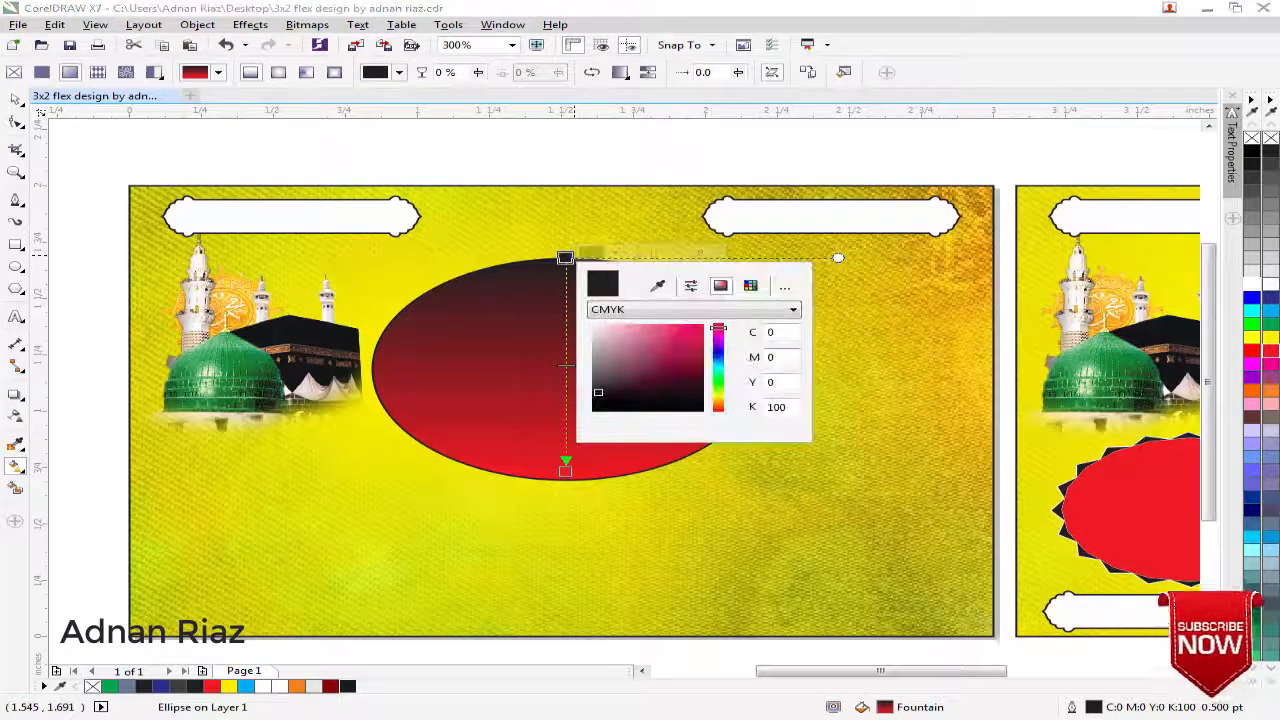
{"action": "double_click", "coordinate": [790, 405]}
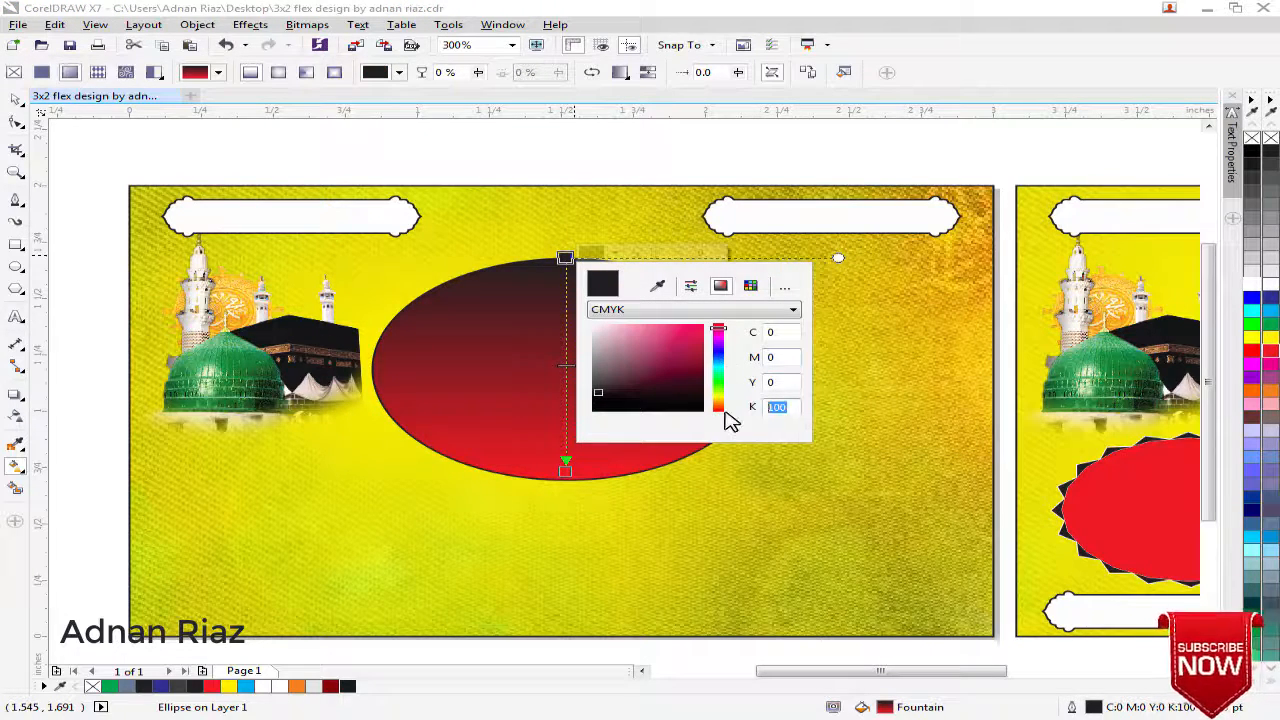
{"action": "double_click", "coordinate": [777, 358]}
{"action": "type", "text": "100"}
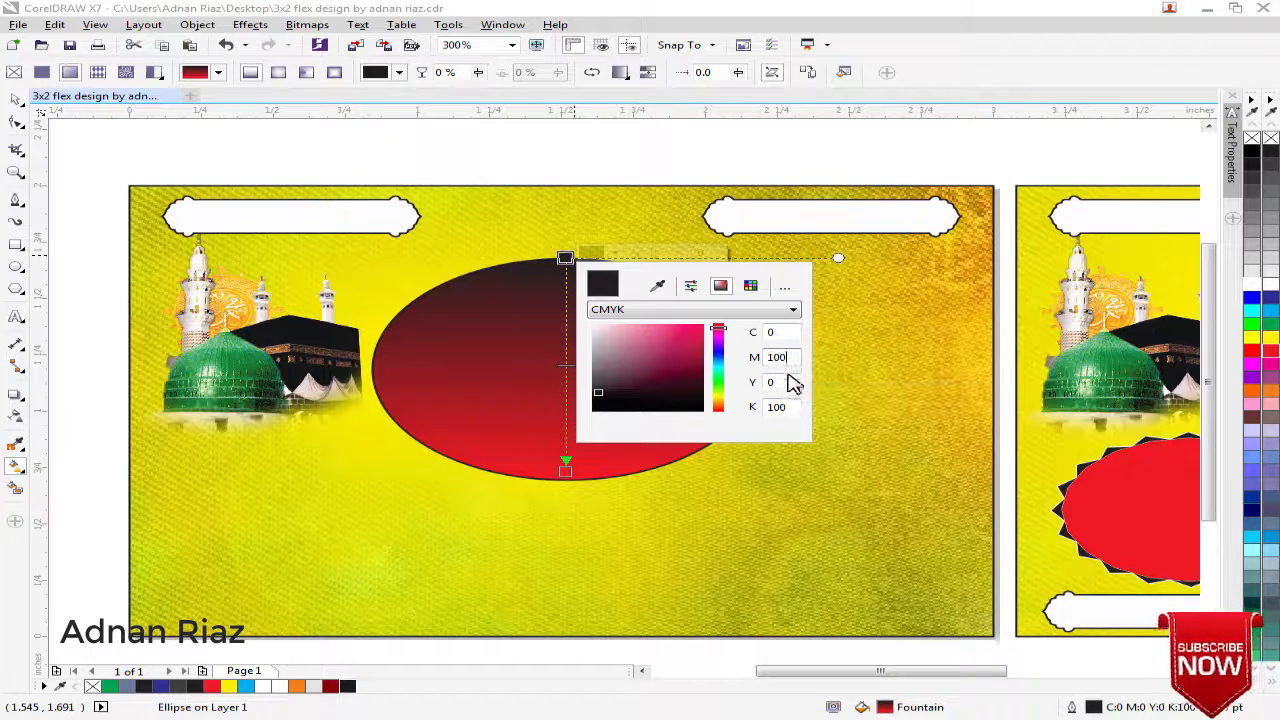
{"action": "type", "text": "100"}
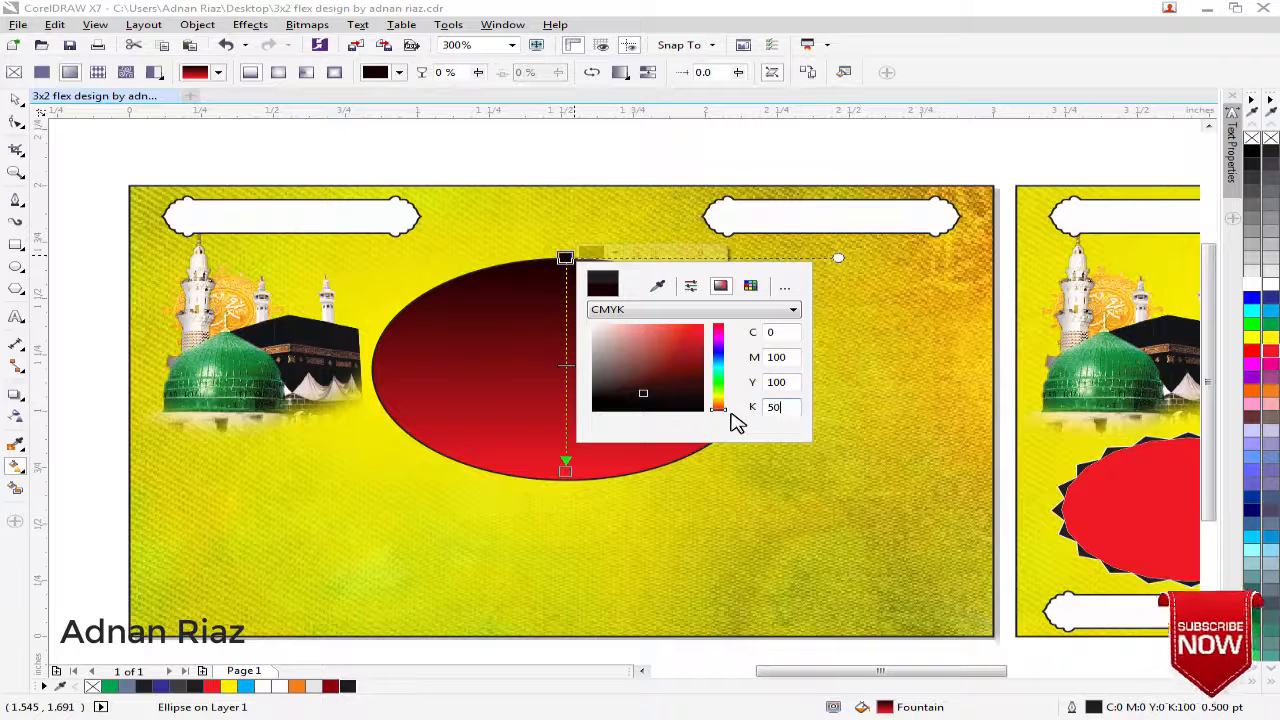
{"action": "key", "text": "Return"}
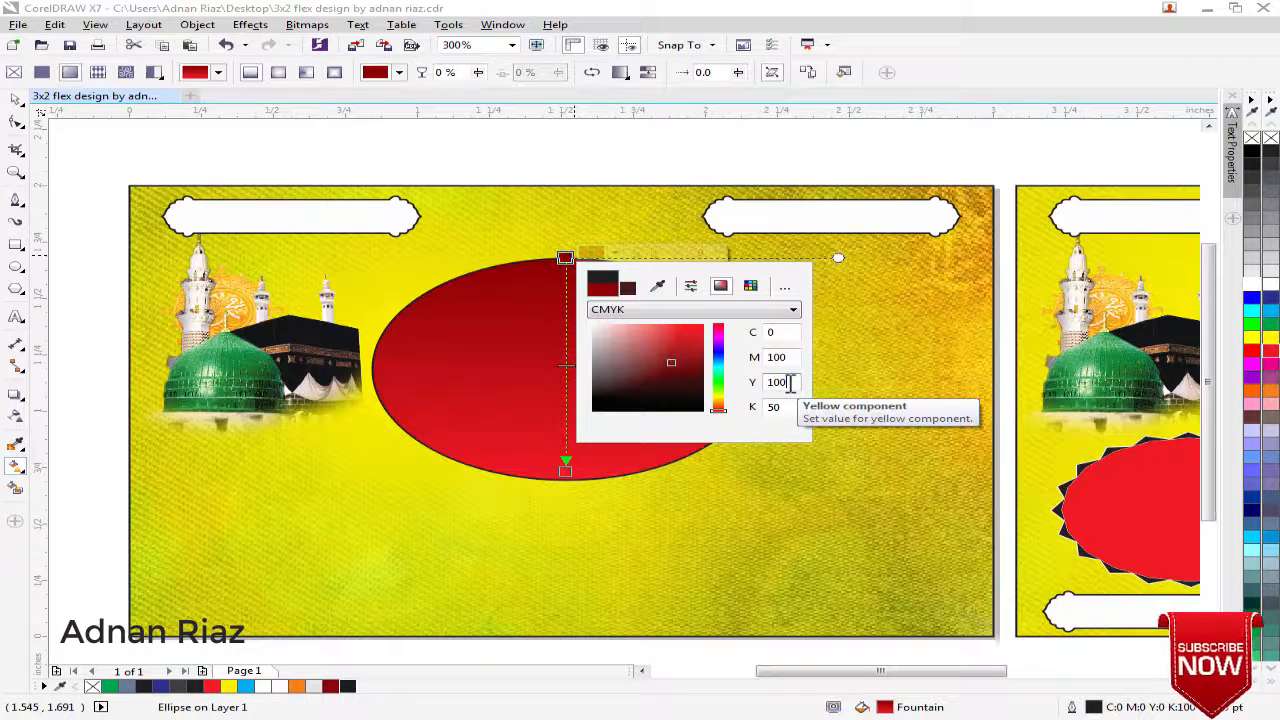
Give the red gradient ellipse a yellow outline and deselect it
{"action": "left_click", "coordinate": [15, 100]}
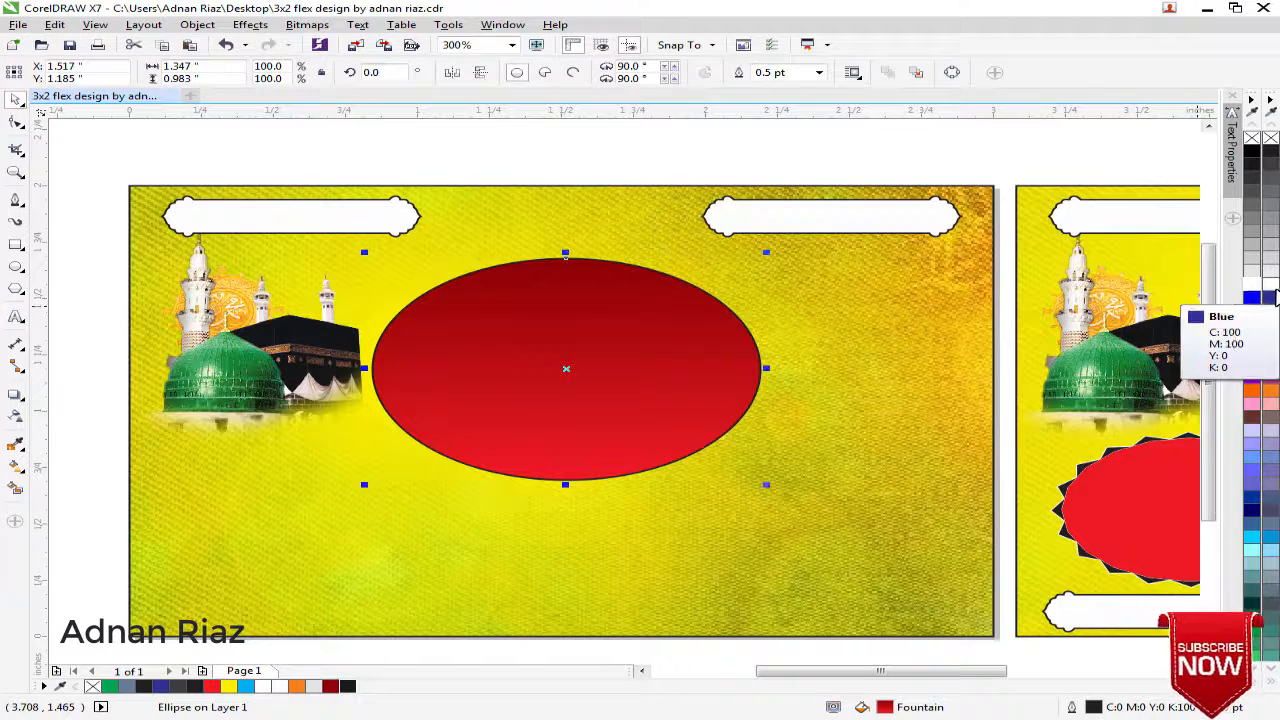
{"action": "right_click", "coordinate": [1272, 339]}
{"action": "left_click", "coordinate": [573, 158]}
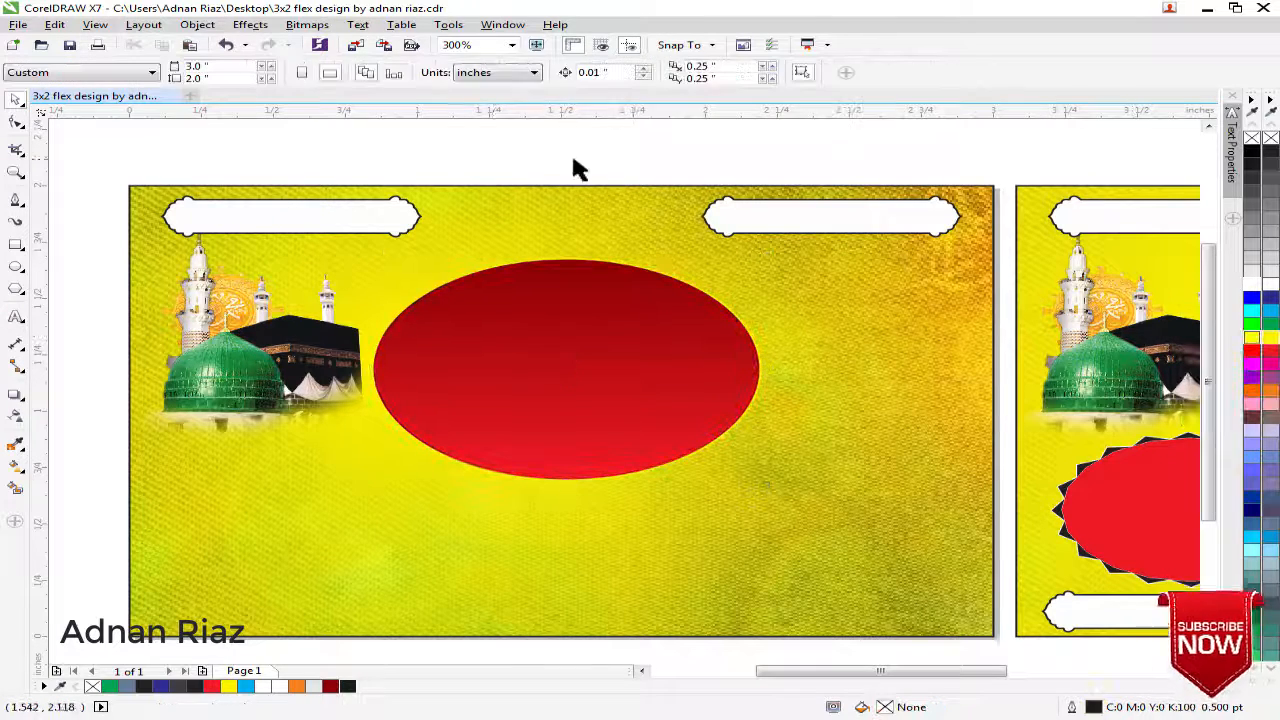
Copy the green calligraphy from the finished design, centre it on the new red ellipse, and shift both slightly up
{"action": "scroll", "coordinate": [525, 215], "scroll_direction": "down", "scroll_amount": 1}
{"action": "left_click_drag", "start_coordinate": [992, 284], "coordinate": [554, 297]}
{"action": "left_click", "coordinate": [548, 338], "text": "shift"}
{"action": "key", "text": "c"}
{"action": "key", "text": "e"}
{"action": "left_click", "coordinate": [581, 183]}
{"action": "scroll", "coordinate": [986, 283], "scroll_direction": "down", "scroll_amount": 1}
{"action": "scroll", "coordinate": [1039, 284], "scroll_direction": "up", "scroll_amount": 1}
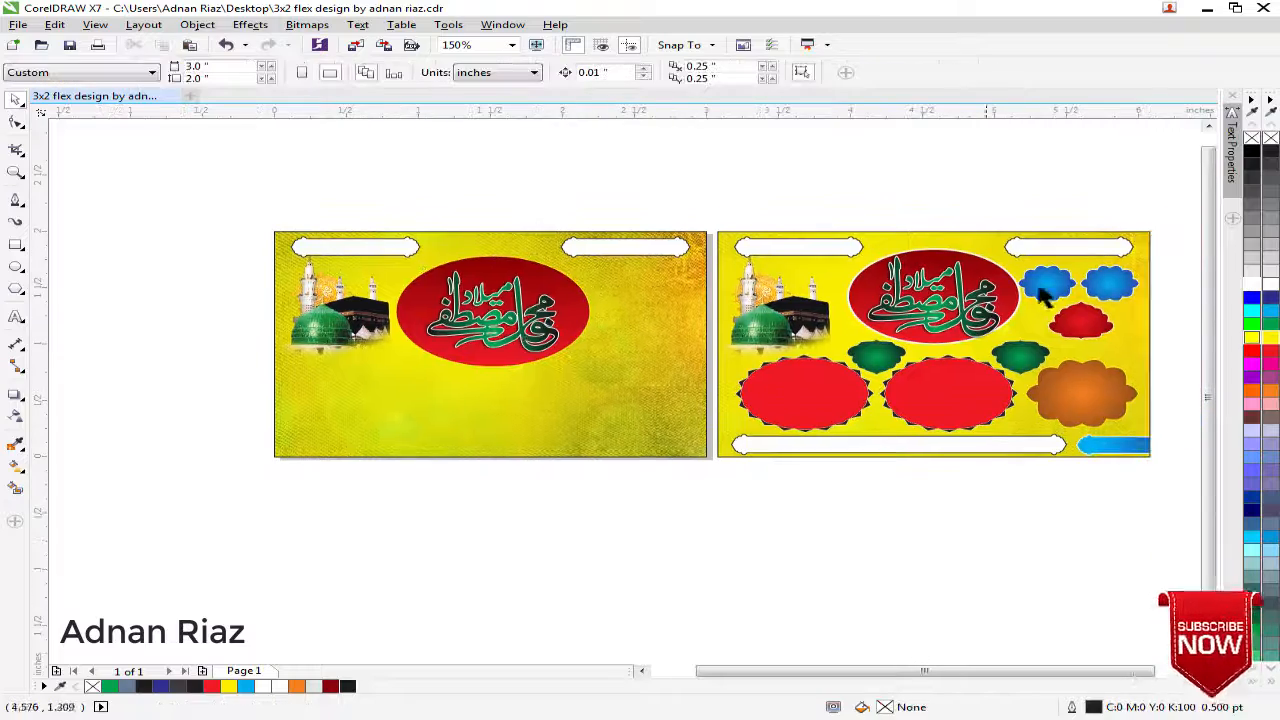
Copy the two blue scalloped badges from the finished design onto the new background, just below the right white banner
{"action": "left_click", "coordinate": [1063, 293]}
{"action": "left_click_drag", "start_coordinate": [1066, 293], "coordinate": [490, 327]}
{"action": "scroll", "coordinate": [686, 297], "scroll_direction": "up", "scroll_amount": 4}
{"action": "left_click", "coordinate": [726, 340], "text": "shift"}
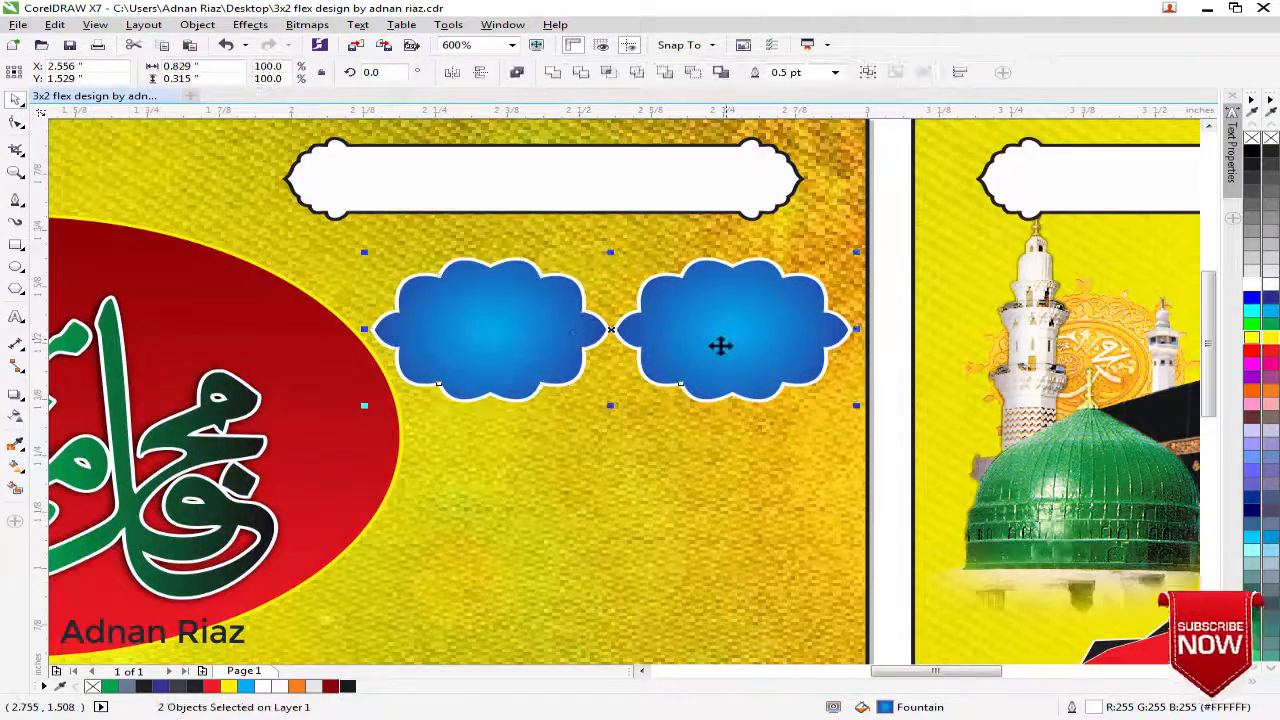
{"action": "left_click_drag", "start_coordinate": [720, 345], "coordinate": [600, 256]}
{"action": "scroll", "coordinate": [711, 340], "scroll_direction": "down", "scroll_amount": 4}
{"action": "left_click", "coordinate": [689, 249]}
Copy the upper white banner pair to the bottom of the new background, then ungroup the copy and delete its right banner
{"action": "left_click_drag", "start_coordinate": [448, 268], "coordinate": [466, 452]}
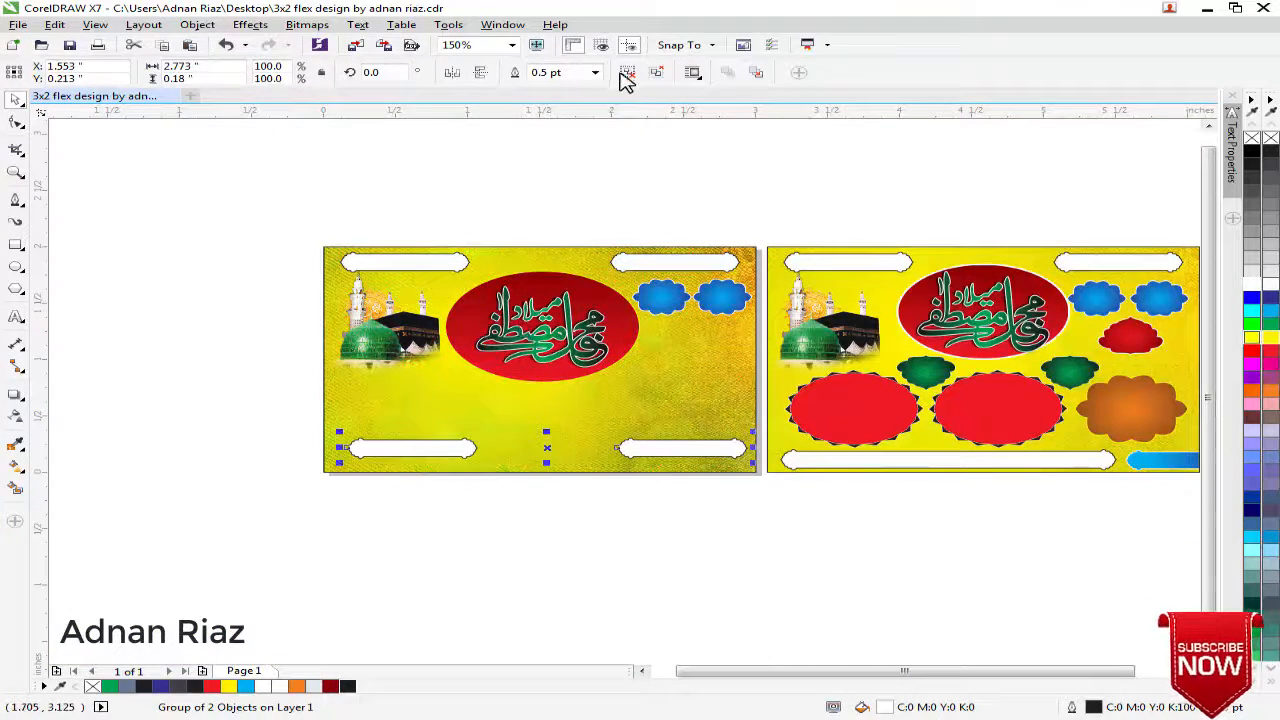
{"action": "left_click", "coordinate": [627, 74]}
{"action": "left_click", "coordinate": [638, 140]}
{"action": "left_click", "coordinate": [645, 446]}
{"action": "key", "text": "Delete"}
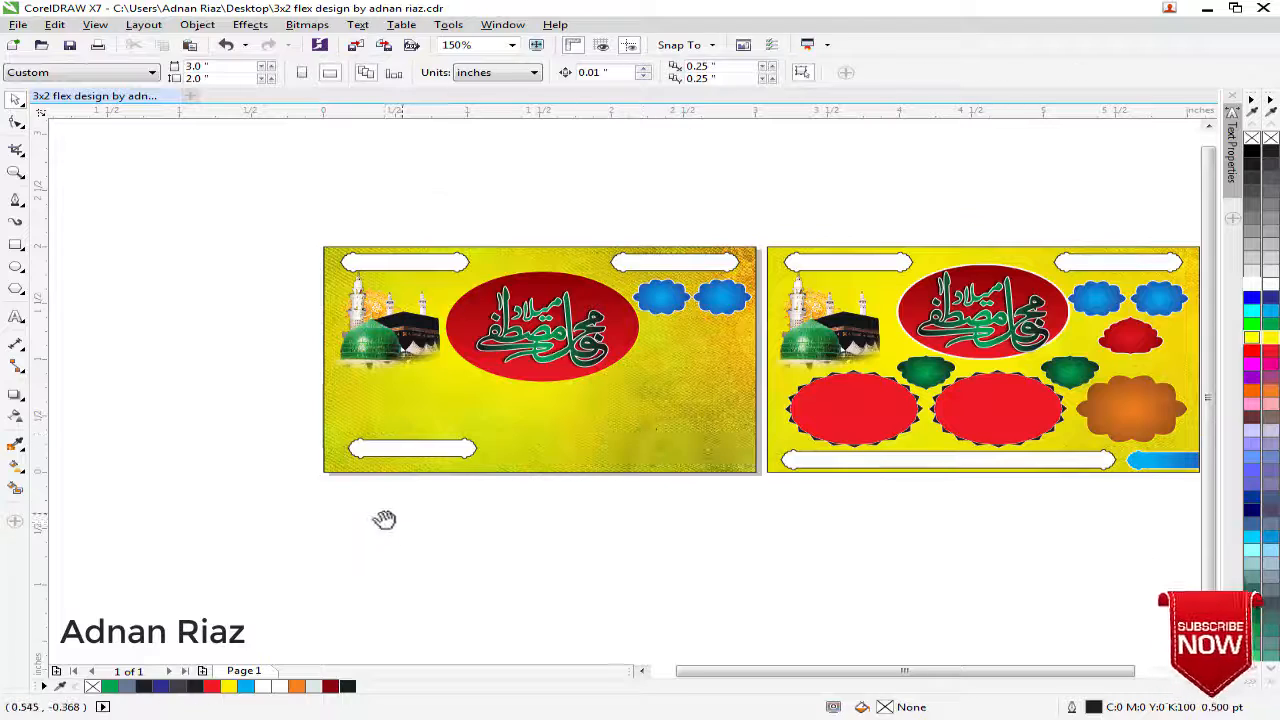
Stretch the bottom white banner's right-end nodes to make it about 2.34 inches long and move it toward the background's lower-left corner
{"action": "left_click_drag", "start_coordinate": [384, 520], "coordinate": [428, 430]}
{"action": "scroll", "coordinate": [441, 391], "scroll_direction": "up", "scroll_amount": 1}
{"action": "left_click", "coordinate": [456, 334]}
{"action": "key", "text": "F10"}
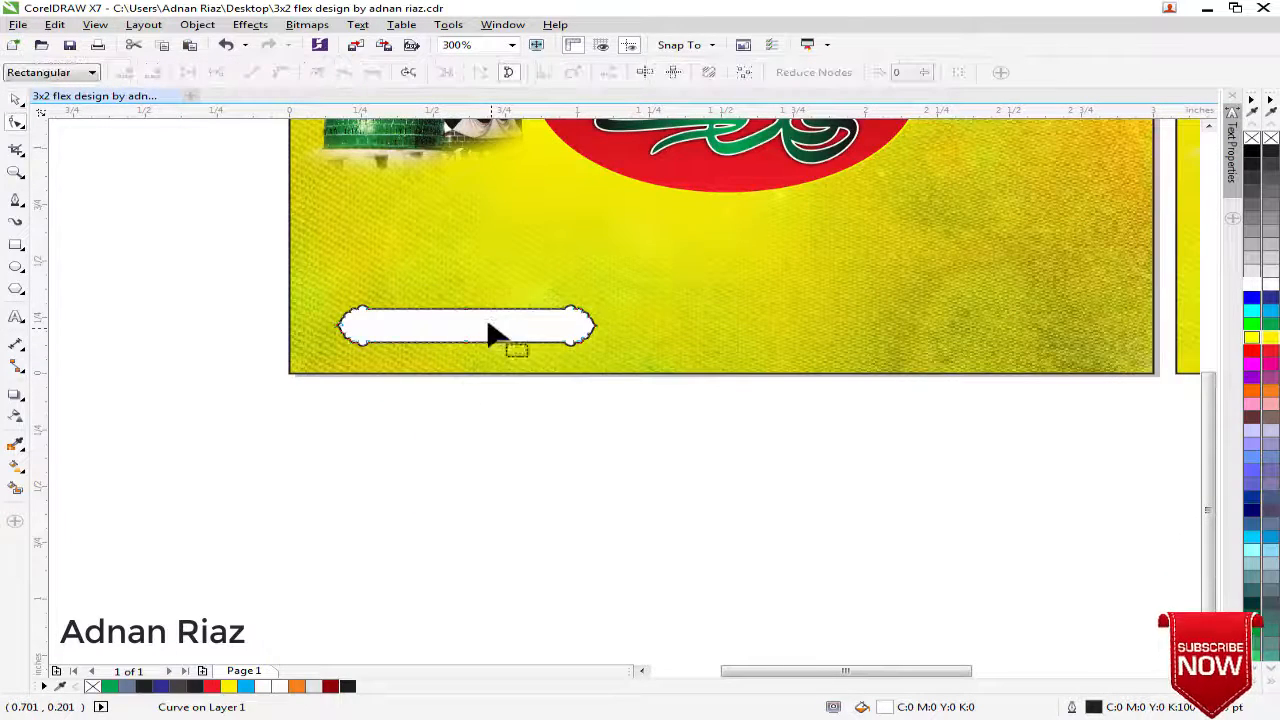
{"action": "left_click_drag", "start_coordinate": [597, 337], "coordinate": [1008, 349]}
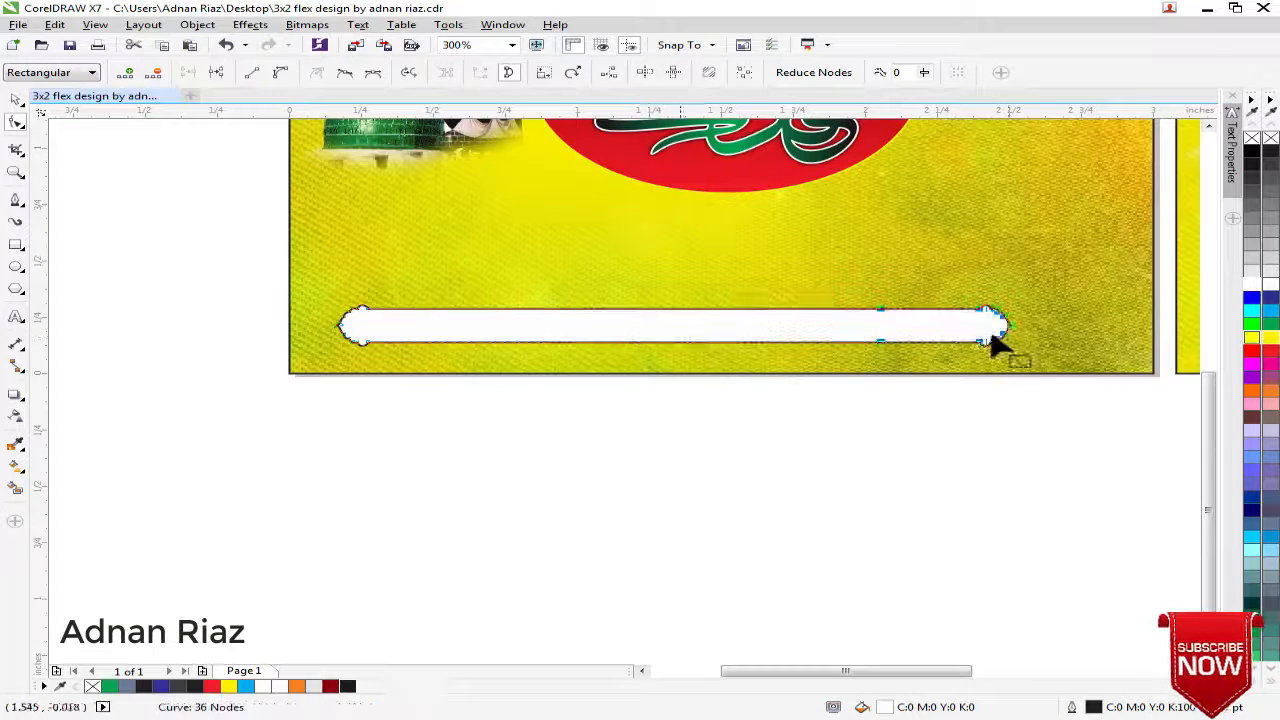
{"action": "left_click", "coordinate": [18, 108]}
{"action": "left_click_drag", "start_coordinate": [427, 333], "coordinate": [394, 348]}
{"action": "left_click", "coordinate": [166, 300]}
{"action": "scroll", "coordinate": [677, 375], "scroll_direction": "down", "scroll_amount": 1}
{"action": "left_click_drag", "start_coordinate": [677, 375], "coordinate": [503, 389]}
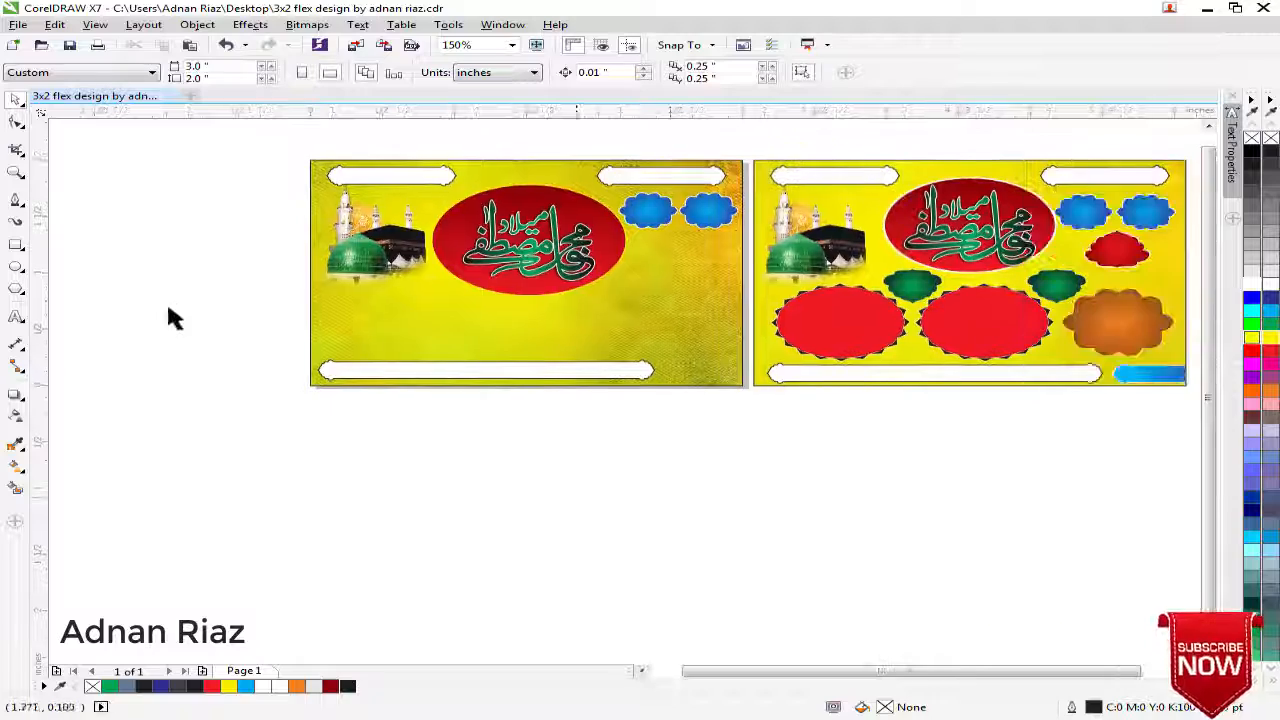
Place a copy of the long bottom banner directly to its right at the same height, overhanging the new background's right edge
{"action": "scroll", "coordinate": [647, 373], "scroll_direction": "up", "scroll_amount": 1}
{"action": "left_click_drag", "start_coordinate": [348, 381], "coordinate": [1043, 440]}
{"action": "key", "text": "ctrl+z"}
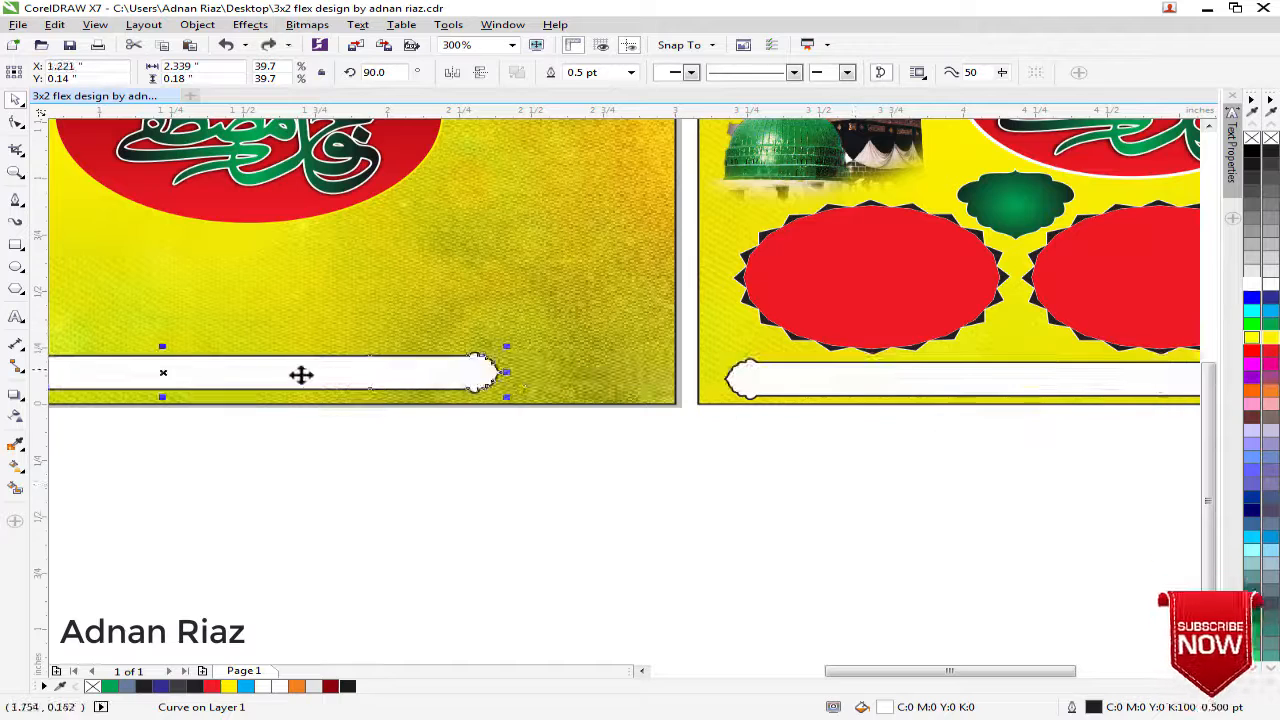
{"action": "left_click_drag", "start_coordinate": [301, 374], "coordinate": [993, 408]}
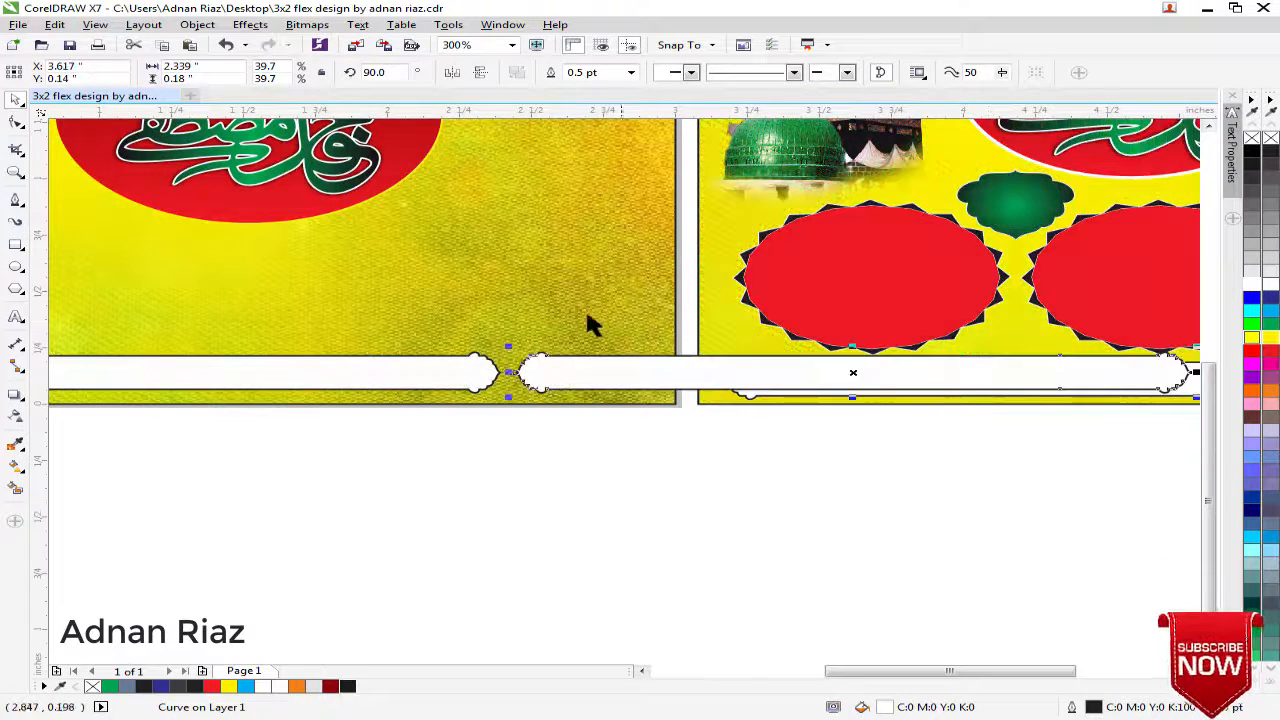
Intersect the copied banner with the new background and delete the full-length copy, keeping only the part inside the background
{"action": "left_click", "coordinate": [672, 345]}
{"action": "left_click", "coordinate": [771, 368], "text": "shift"}
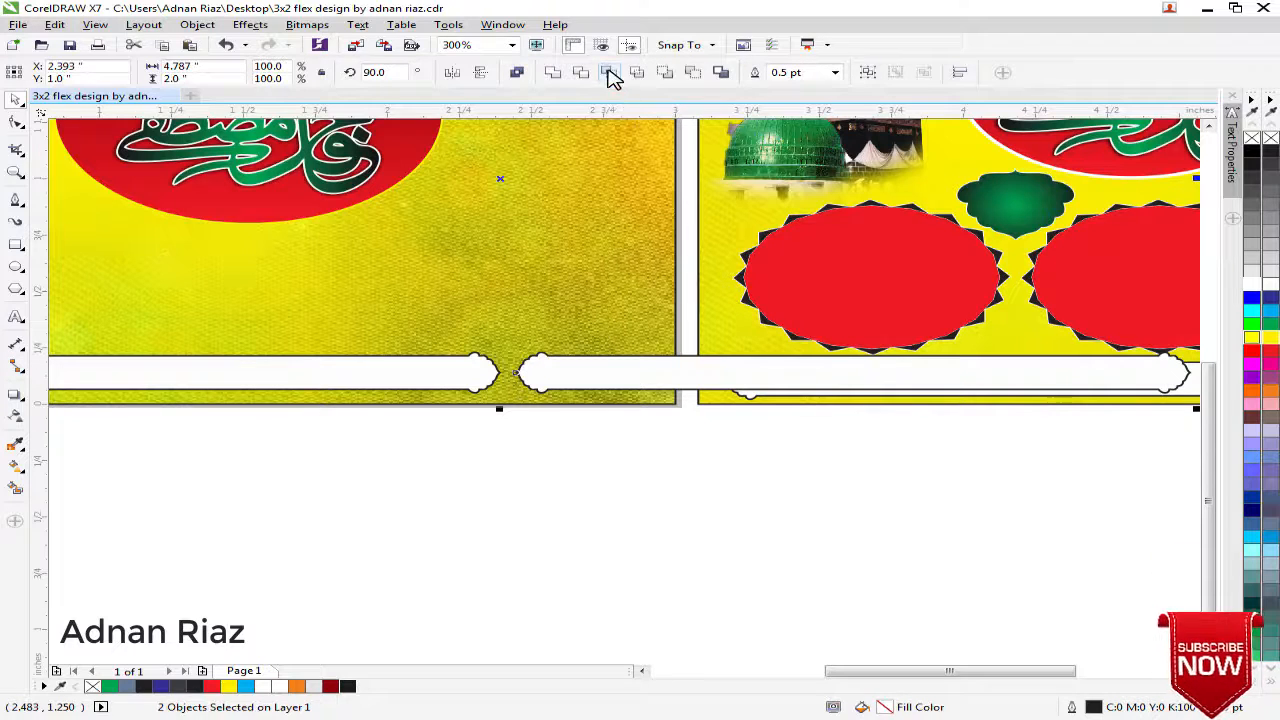
{"action": "left_click", "coordinate": [609, 74]}
{"action": "left_click", "coordinate": [647, 441]}
{"action": "left_click", "coordinate": [734, 385]}
{"action": "key", "text": "Delete"}
Fill the short banner piece in the lower-right corner with a horizontal linear gradient from cyan at the left to blue at the right
{"action": "left_click", "coordinate": [609, 373]}
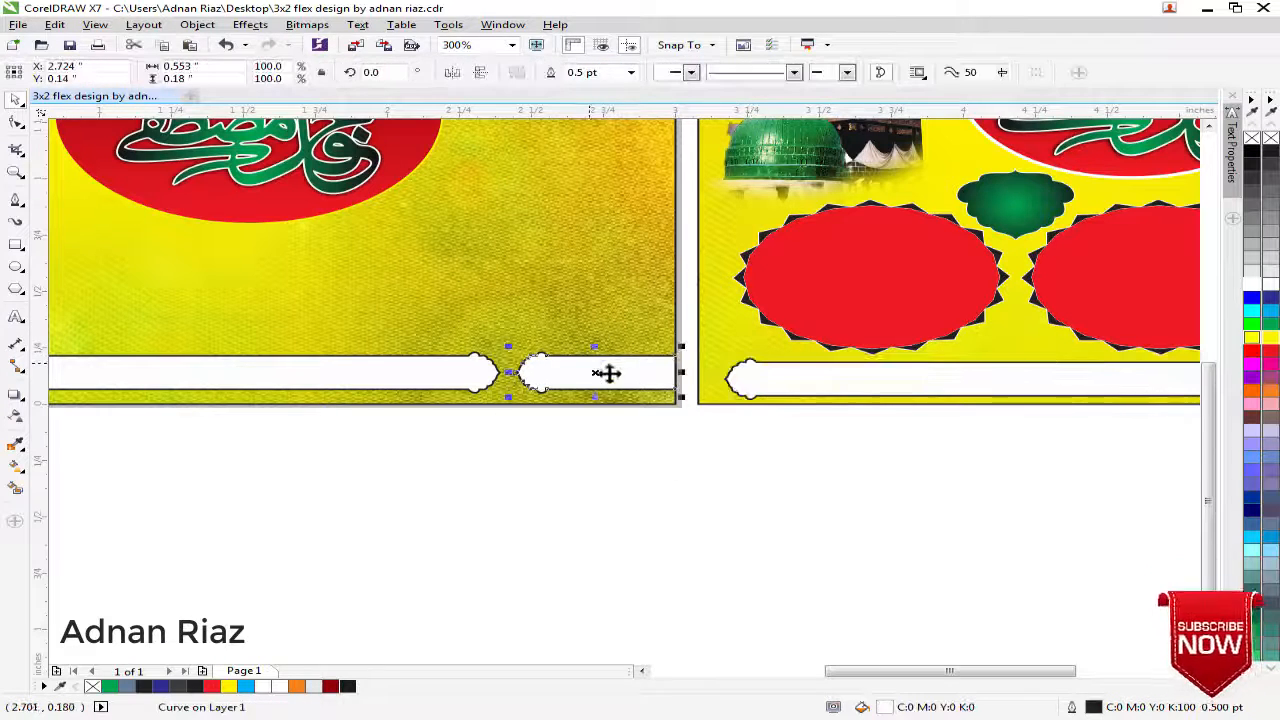
{"action": "left_click_drag", "start_coordinate": [609, 373], "coordinate": [601, 394]}
{"action": "key", "text": "g"}
{"action": "left_click_drag", "start_coordinate": [757, 400], "coordinate": [517, 406]}
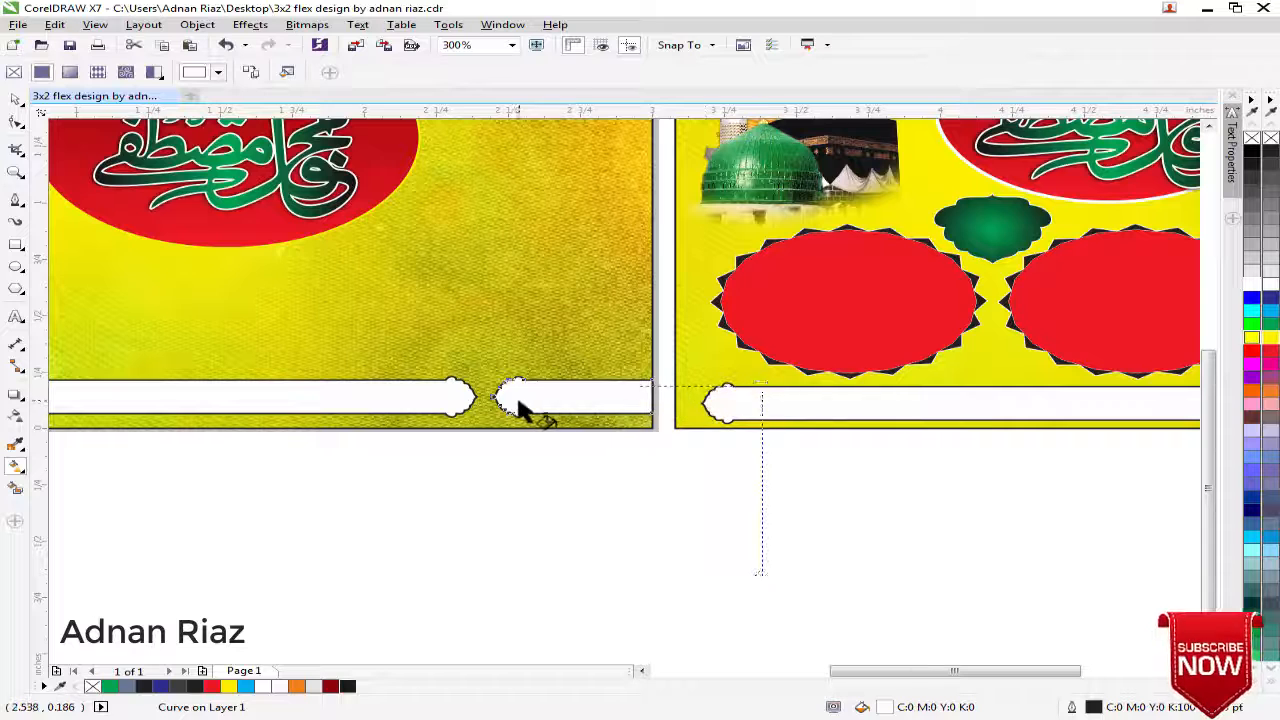
{"action": "left_click", "coordinate": [1271, 311]}
{"action": "left_click_drag", "start_coordinate": [1271, 311], "coordinate": [763, 388]}
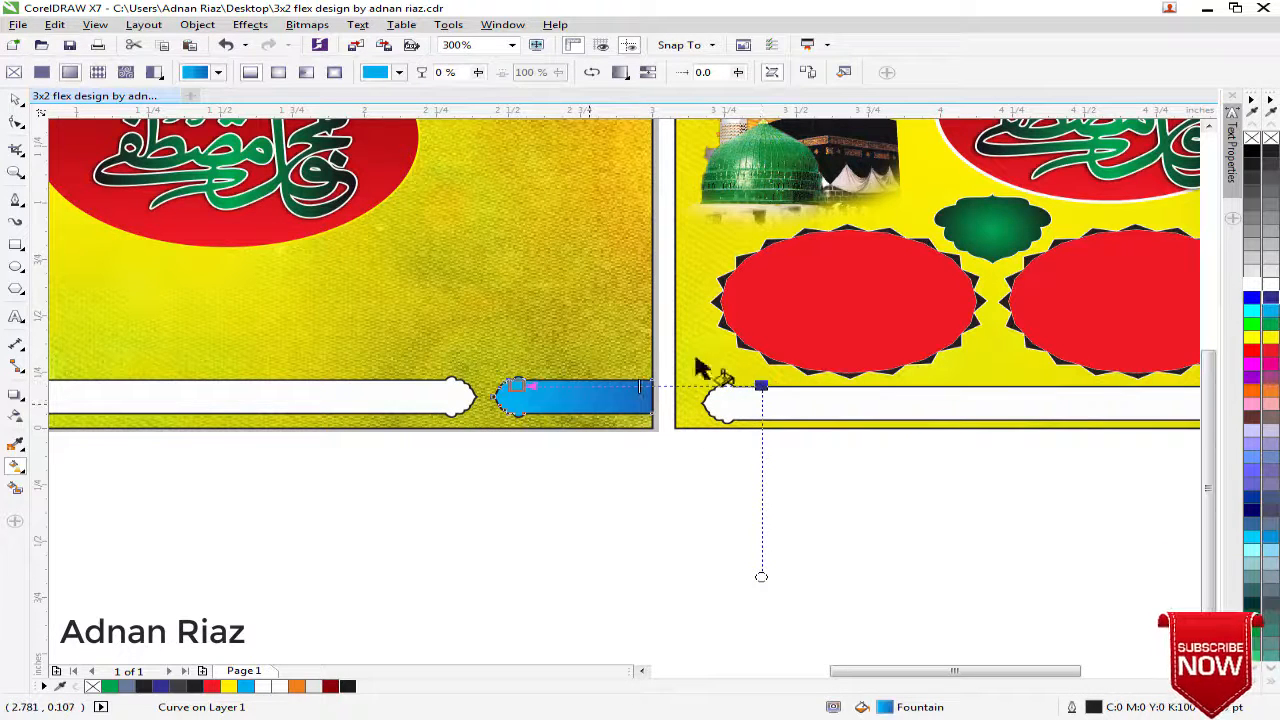
{"action": "left_click", "coordinate": [16, 105]}
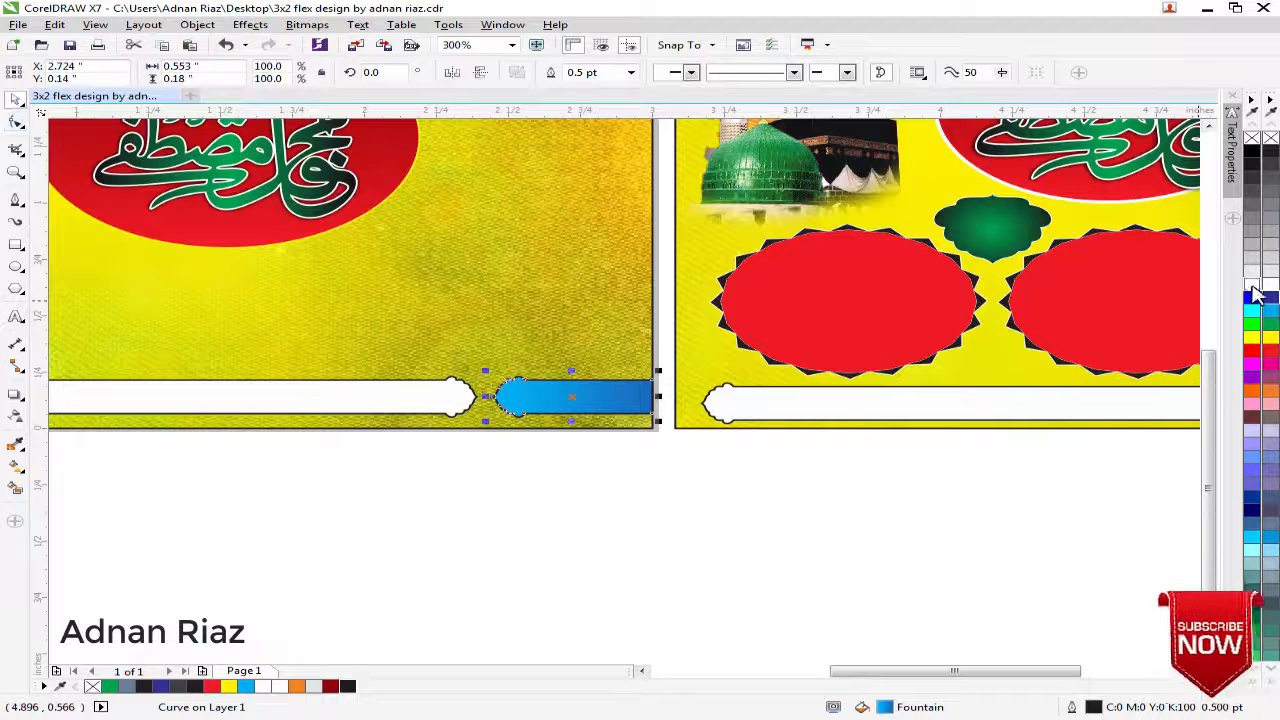
Give the short blue gradient banner a white outline and deselect it
{"action": "right_click", "coordinate": [1253, 286]}
{"action": "left_click", "coordinate": [606, 476]}
{"action": "left_click", "coordinate": [548, 388]}
{"action": "left_click", "coordinate": [538, 446]}
{"action": "left_click", "coordinate": [535, 423]}
{"action": "left_click", "coordinate": [533, 490]}
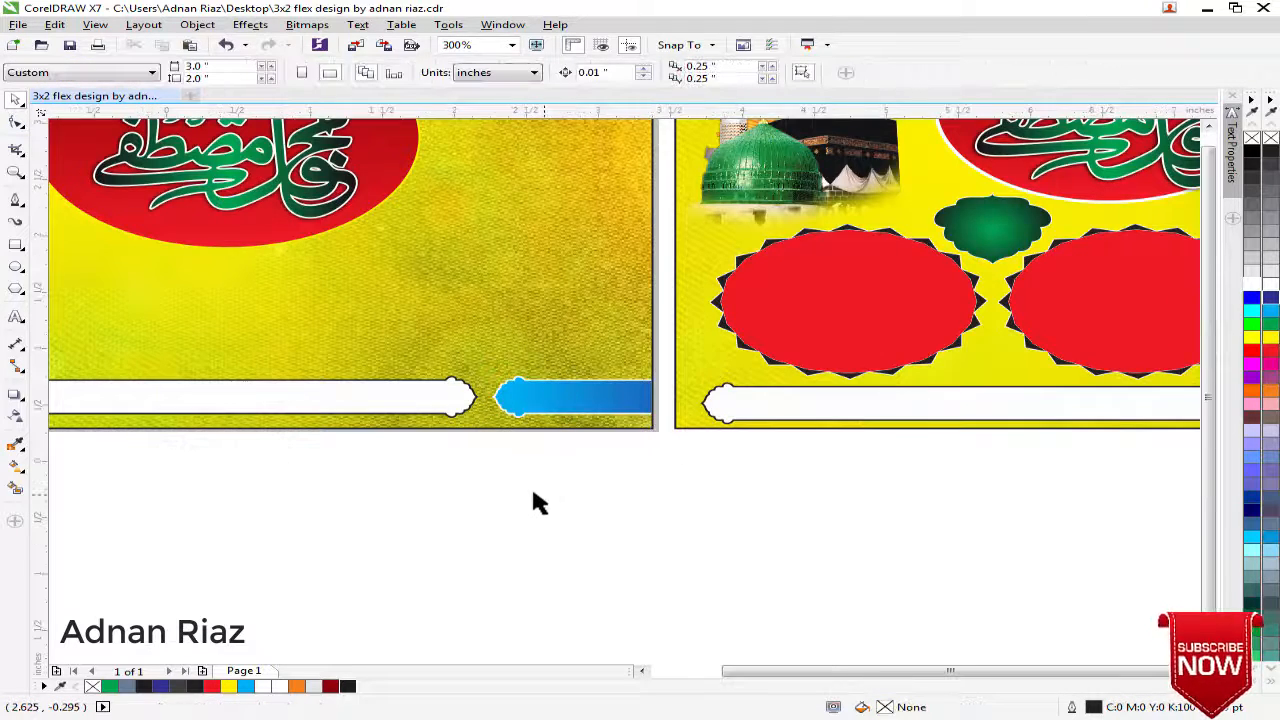
Copy the red scalloped badge from the finished design onto the new background, centred below the two blue badges
{"action": "scroll", "coordinate": [533, 490], "scroll_direction": "down", "scroll_amount": 1}
{"action": "left_click_drag", "start_coordinate": [533, 490], "coordinate": [628, 487]}
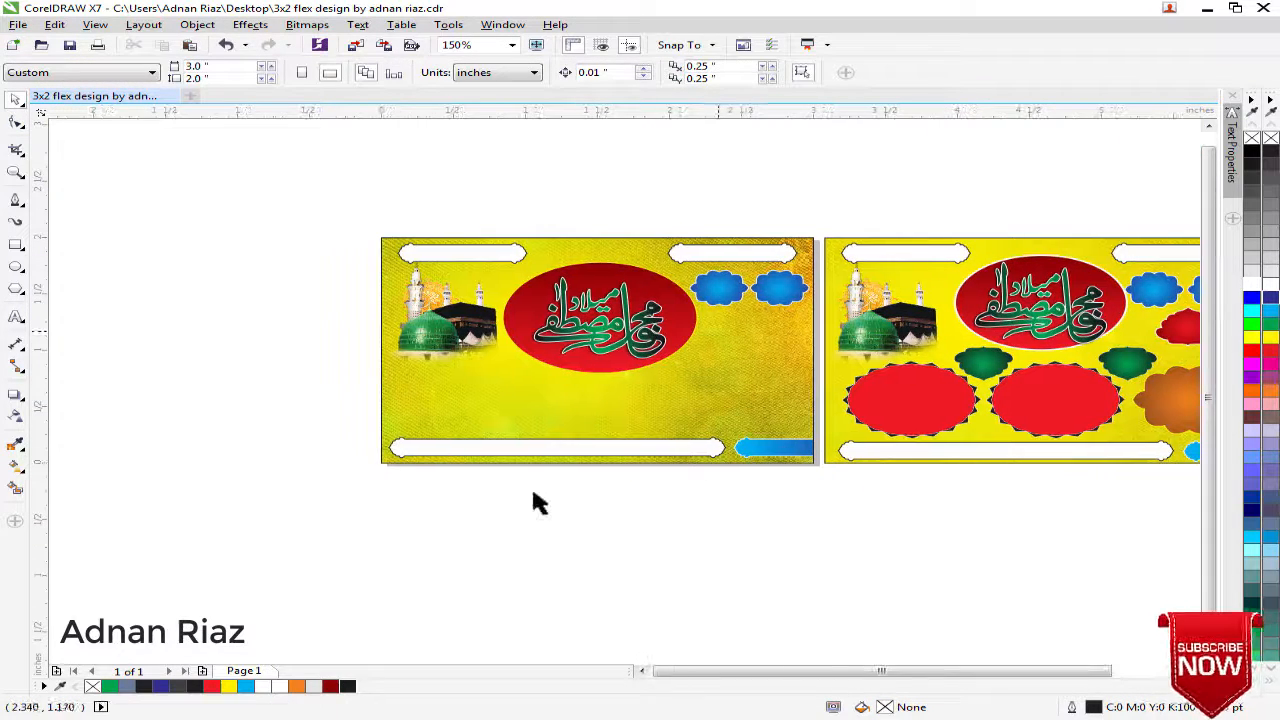
{"action": "left_click_drag", "start_coordinate": [558, 510], "coordinate": [509, 471]}
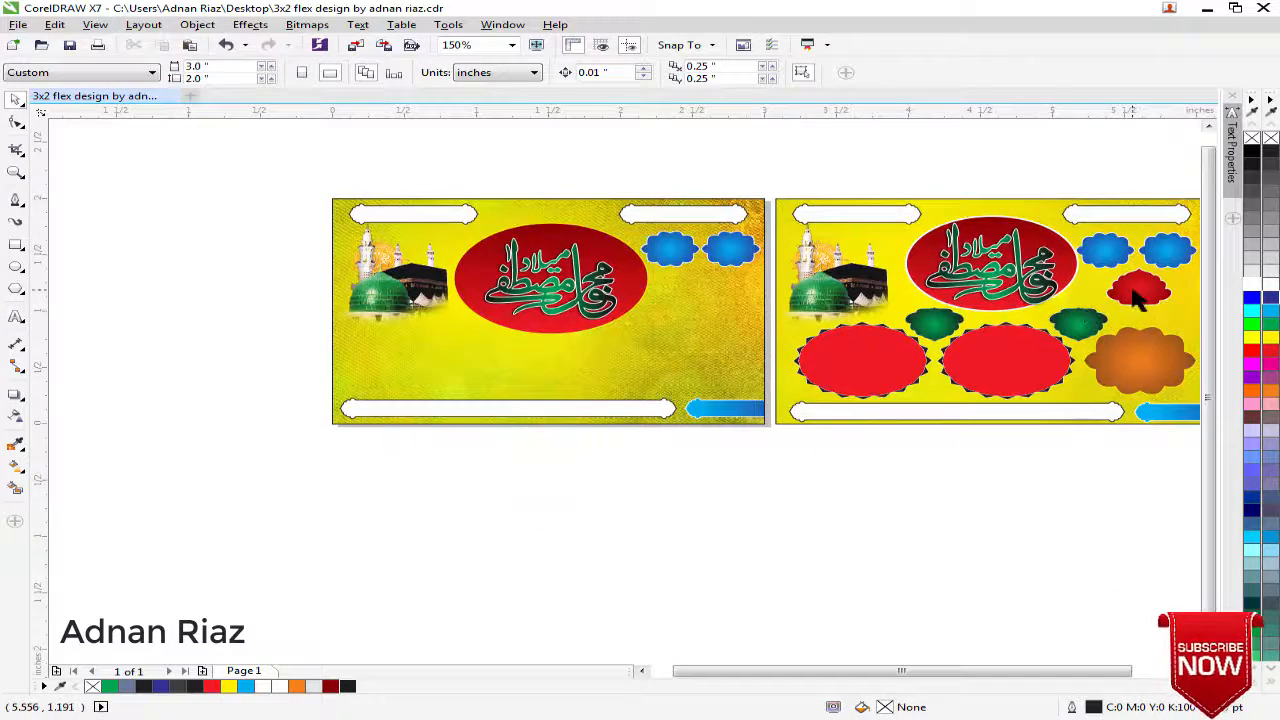
{"action": "left_click_drag", "start_coordinate": [1135, 300], "coordinate": [700, 303]}
{"action": "scroll", "coordinate": [700, 305], "scroll_direction": "up", "scroll_amount": 2}
{"action": "scroll", "coordinate": [685, 370], "scroll_direction": "up", "scroll_amount": 2}
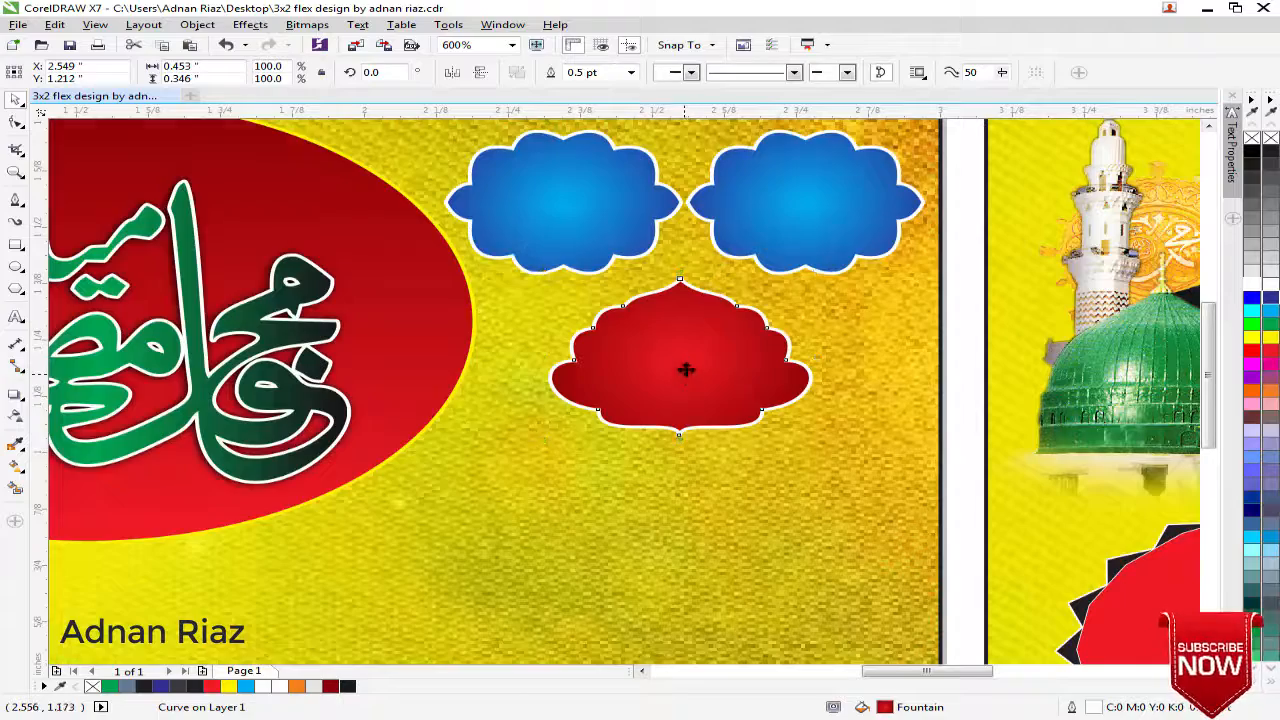
{"action": "scroll", "coordinate": [686, 360], "scroll_direction": "down", "scroll_amount": 4}
{"action": "left_click", "coordinate": [684, 251]}
{"action": "left_click_drag", "start_coordinate": [677, 361], "coordinate": [686, 302]}
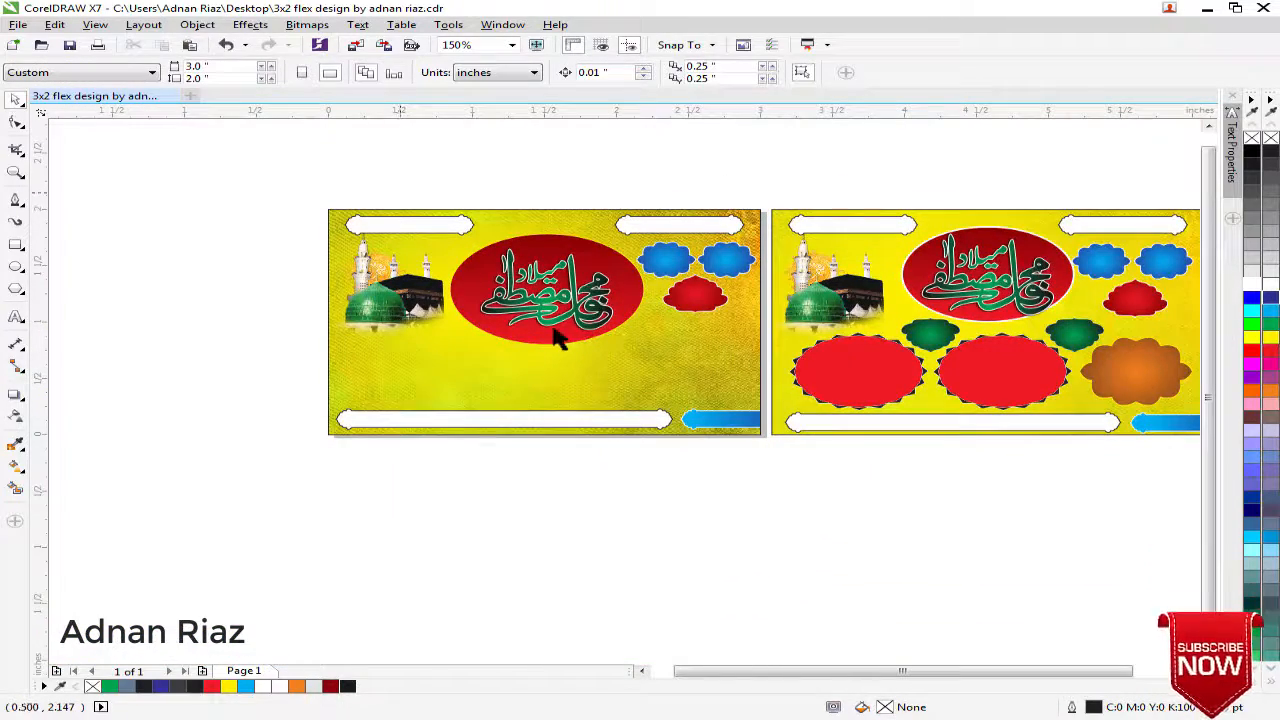
Reduce the red ellipse's height by raising its bottom edge, and nudge the calligraphy up to sit in its middle
{"action": "scroll", "coordinate": [558, 340], "scroll_direction": "up", "scroll_amount": 2}
{"action": "left_click", "coordinate": [538, 360]}
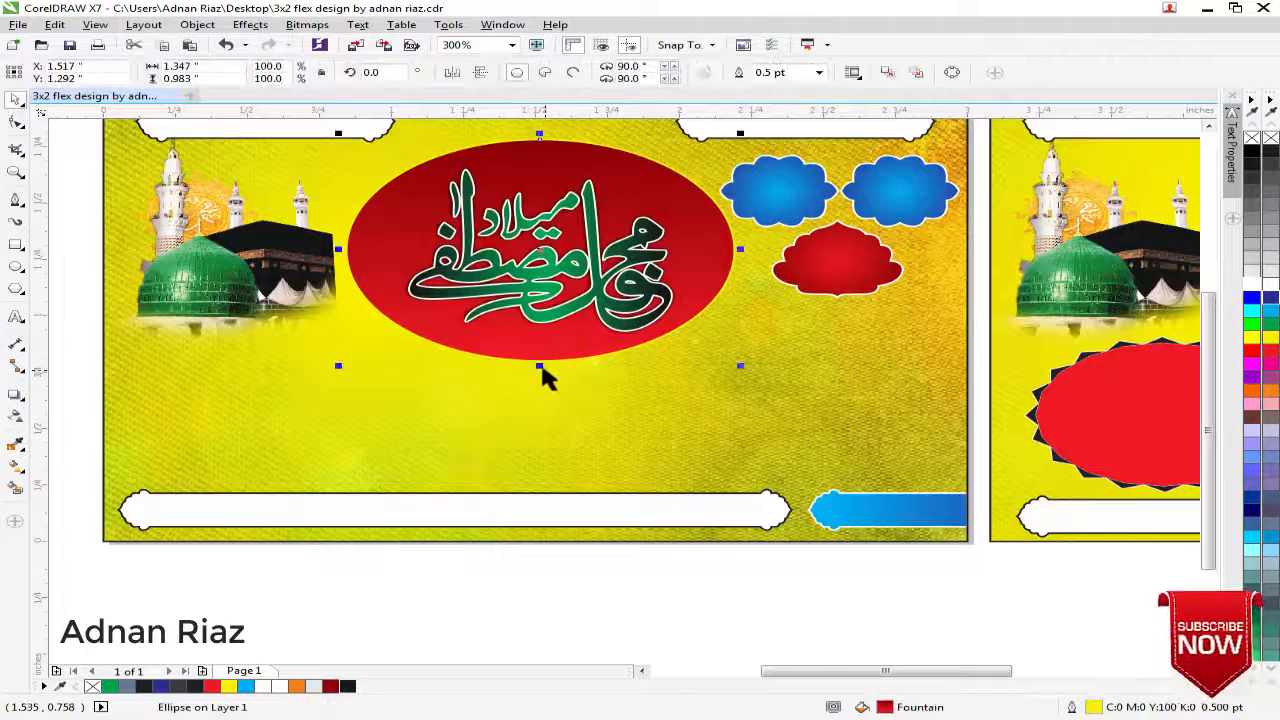
{"action": "left_click_drag", "start_coordinate": [542, 361], "coordinate": [543, 345]}
{"action": "left_click_drag", "start_coordinate": [564, 261], "coordinate": [562, 256]}
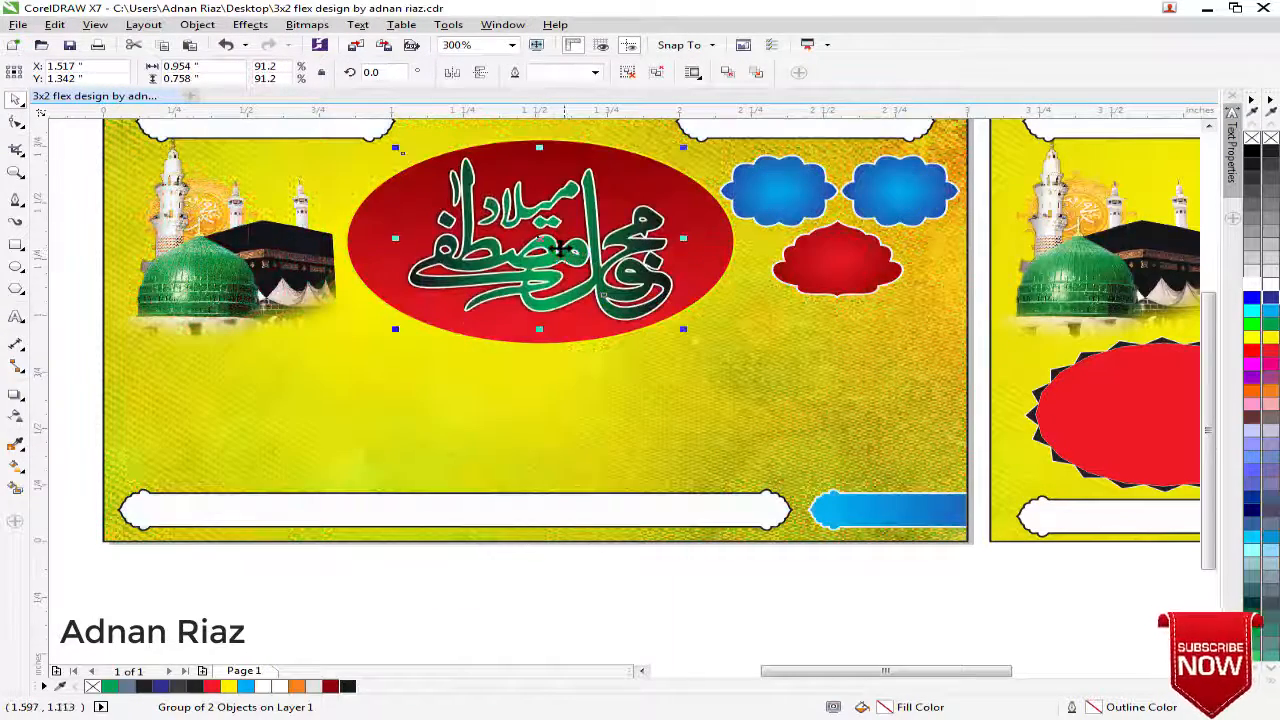
{"action": "left_click", "coordinate": [94, 249]}
Copy the orange scalloped badge from the finished design onto the new background, below the red badge and above the bottom banners
{"action": "scroll", "coordinate": [400, 320], "scroll_direction": "down", "scroll_amount": 2}
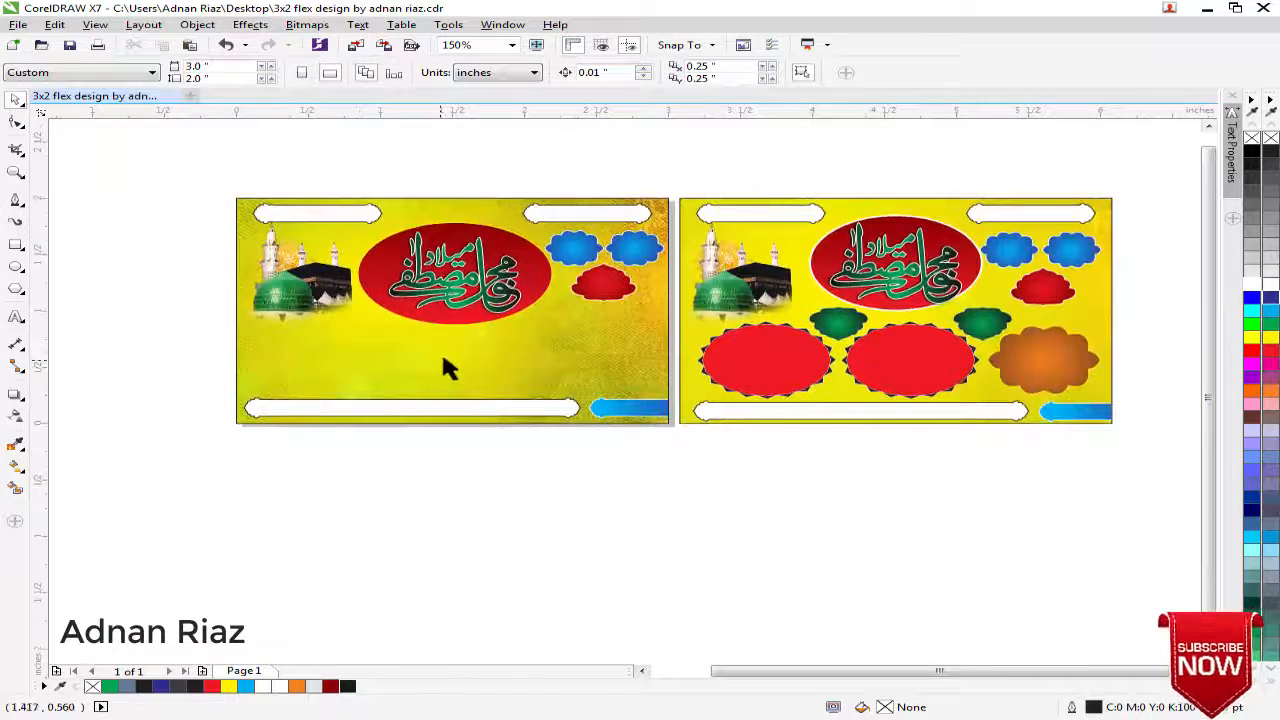
{"action": "scroll", "coordinate": [447, 368], "scroll_direction": "up", "scroll_amount": 1}
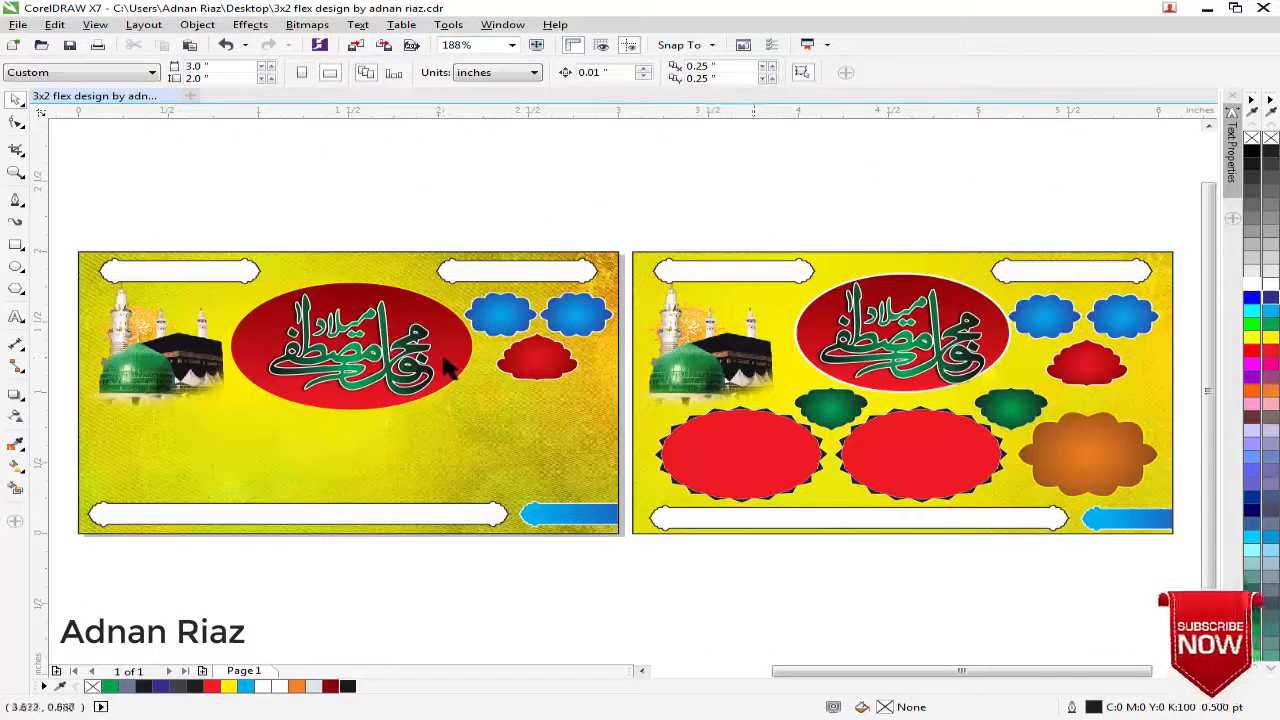
{"action": "left_click_drag", "start_coordinate": [1088, 455], "coordinate": [534, 461]}
{"action": "right_click", "coordinate": [534, 461]}
{"action": "left_click", "coordinate": [540, 593]}
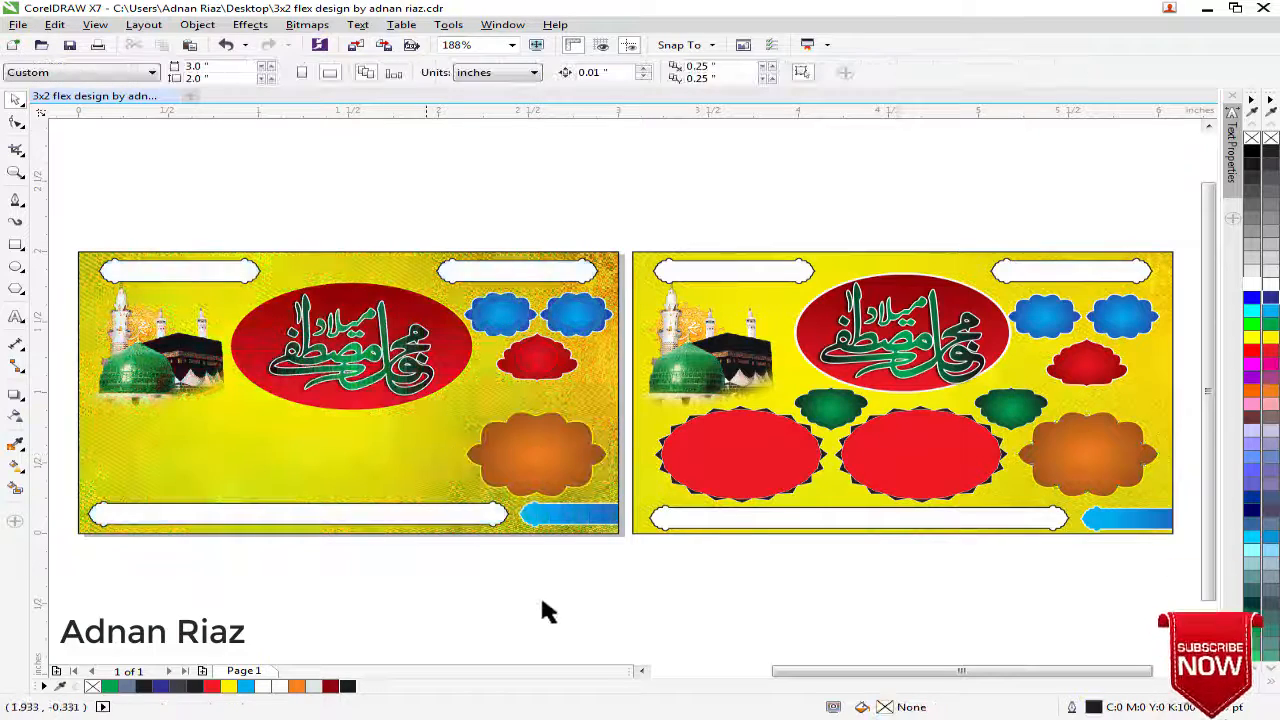
Draw a polygon about 1.07 by 0.53 inches below the dome and Kaaba image and set it to 20 sides
{"action": "left_click_drag", "start_coordinate": [364, 655], "coordinate": [541, 599]}
{"action": "left_click", "coordinate": [16, 269]}
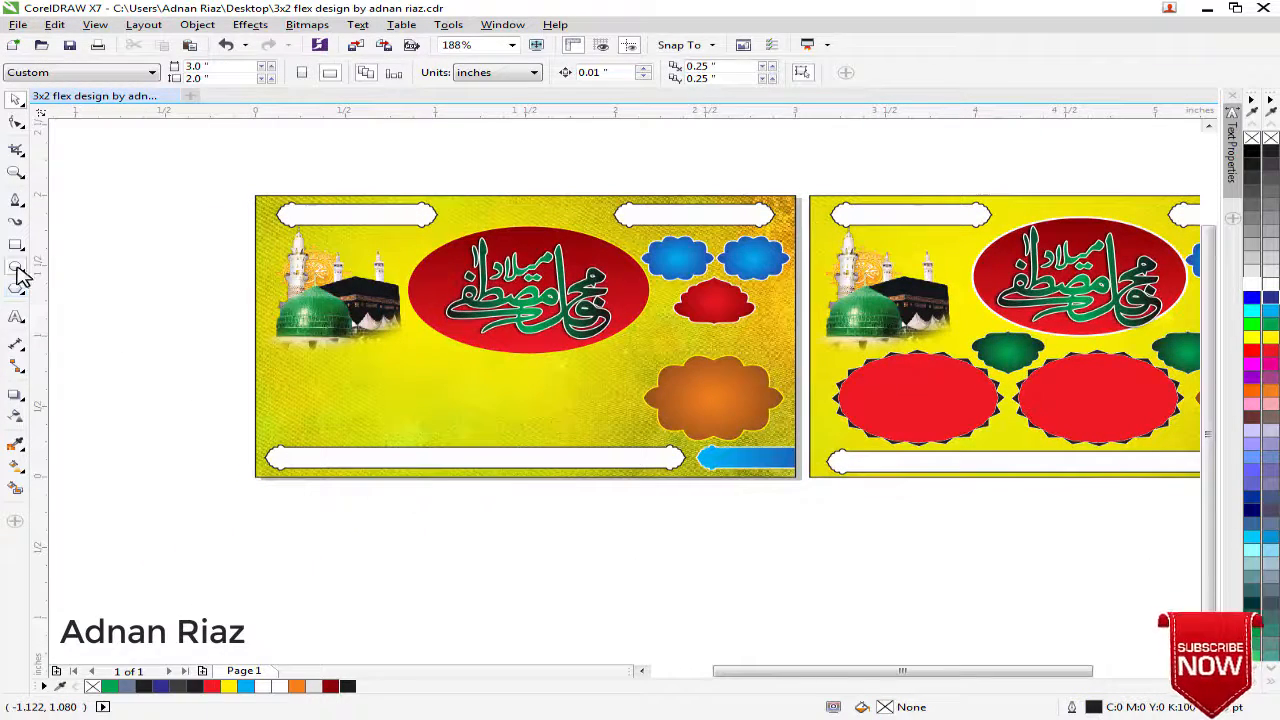
{"action": "left_click", "coordinate": [14, 291]}
{"action": "left_click_drag", "start_coordinate": [283, 358], "coordinate": [487, 447]}
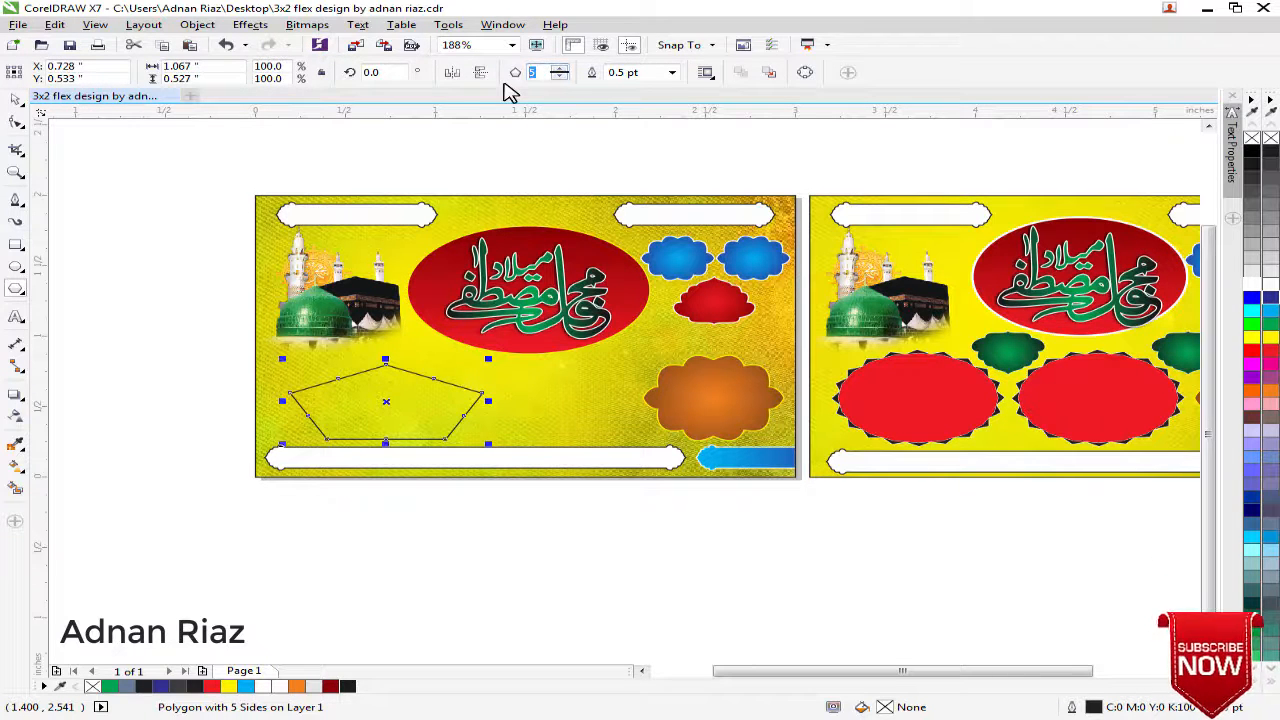
{"action": "key", "text": "Return"}
{"action": "left_click", "coordinate": [16, 99]}
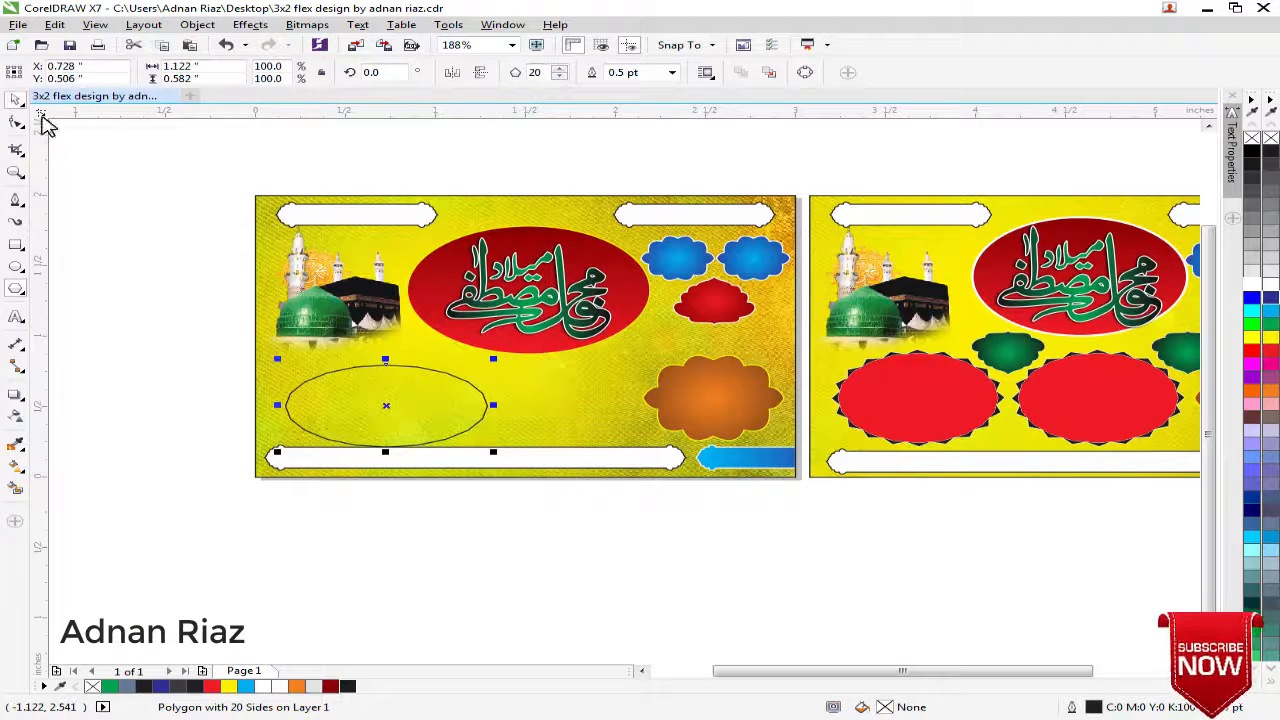
Move the 20-sided polygon slightly up, between the dome and Kaaba image and the long bottom banner
{"action": "left_click", "coordinate": [96, 169]}
{"action": "left_click_drag", "start_coordinate": [96, 170], "coordinate": [105, 164]}
{"action": "scroll", "coordinate": [360, 337], "scroll_direction": "up", "scroll_amount": 1}
{"action": "left_click_drag", "start_coordinate": [410, 343], "coordinate": [409, 334]}
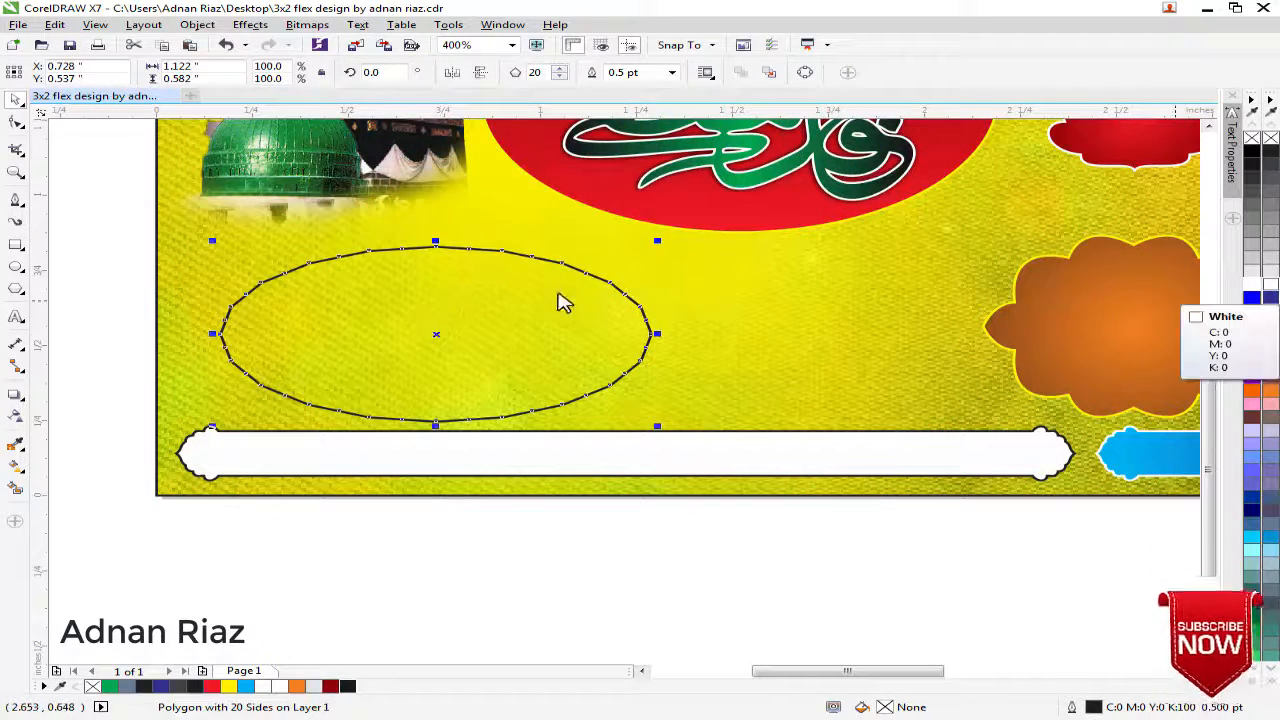
Fill the 20-sided polygon black and give it a white outline with rounded corners placed behind the fill
{"action": "left_click", "coordinate": [1253, 152]}
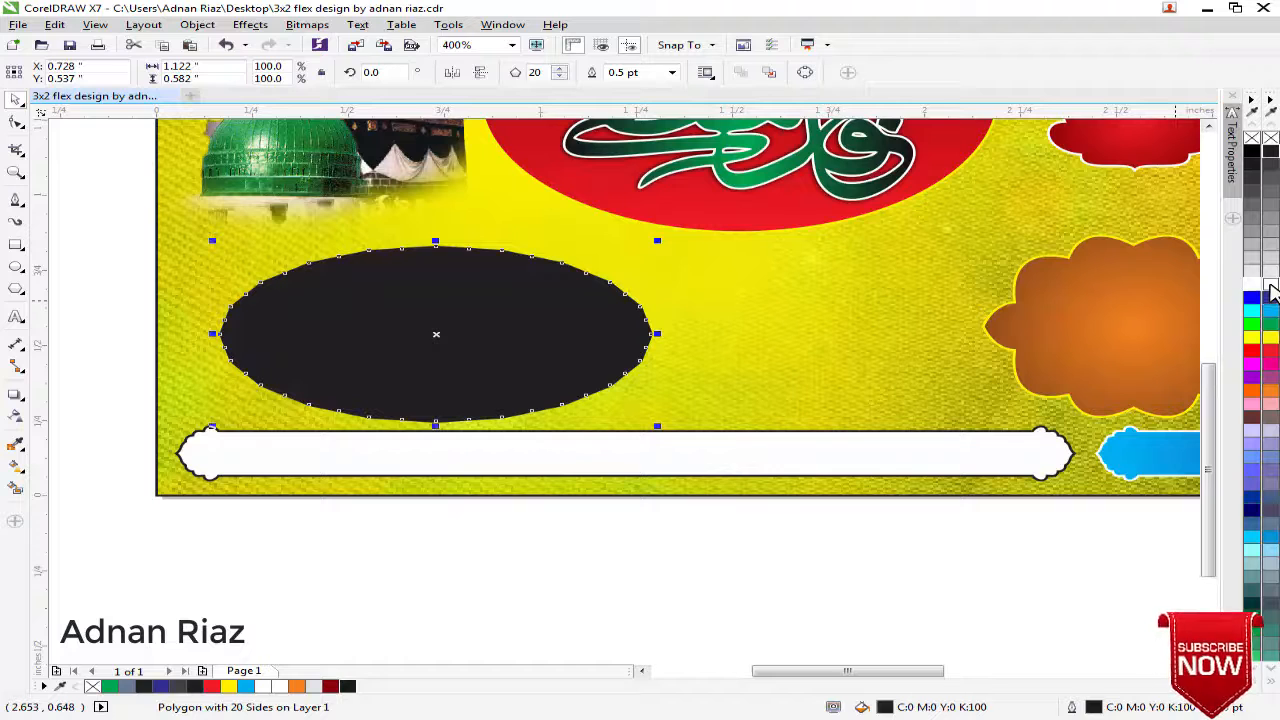
{"action": "right_click", "coordinate": [1271, 287]}
{"action": "key", "text": "F12"}
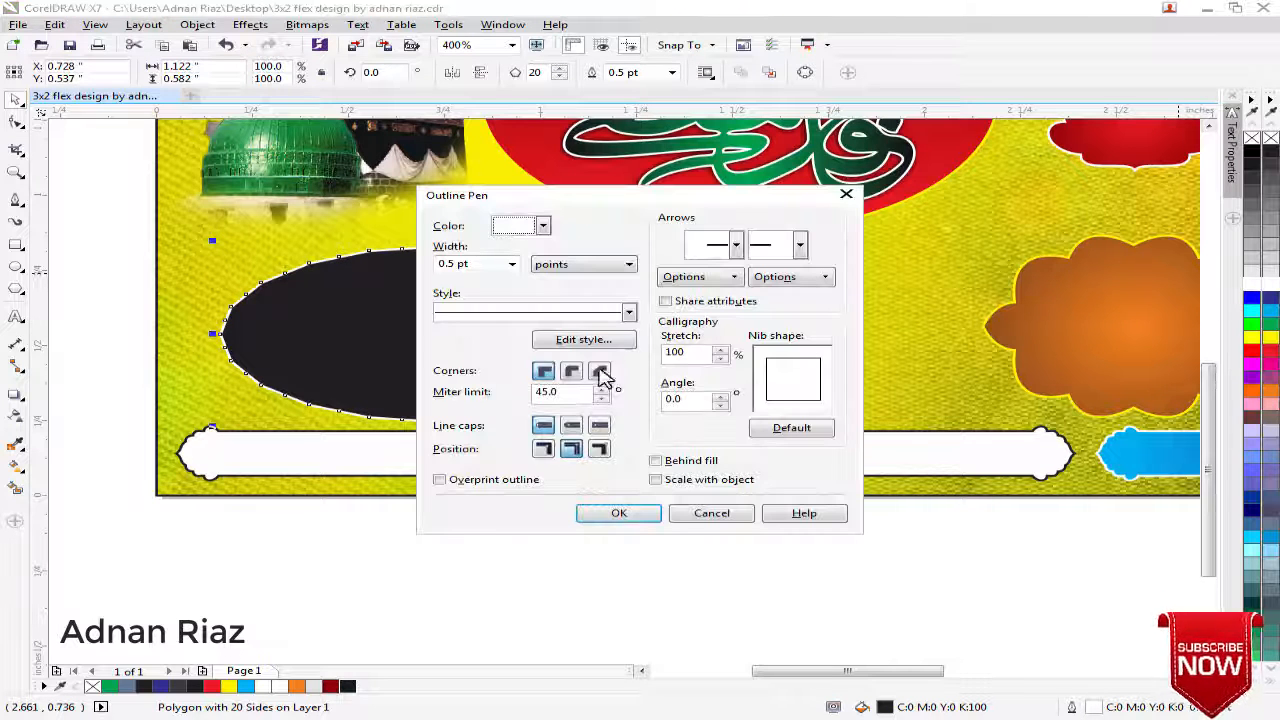
{"action": "left_click", "coordinate": [573, 376]}
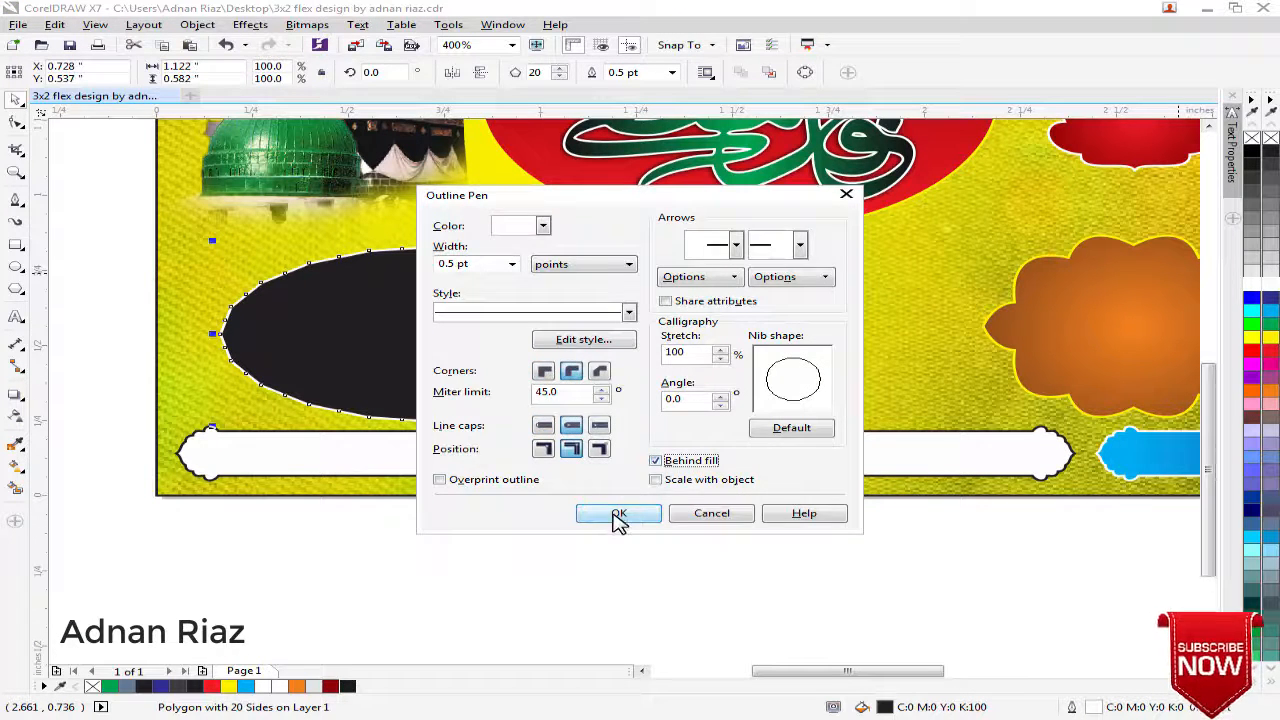
{"action": "left_click", "coordinate": [618, 514]}
{"action": "left_click", "coordinate": [528, 550]}
{"action": "left_click", "coordinate": [492, 324]}
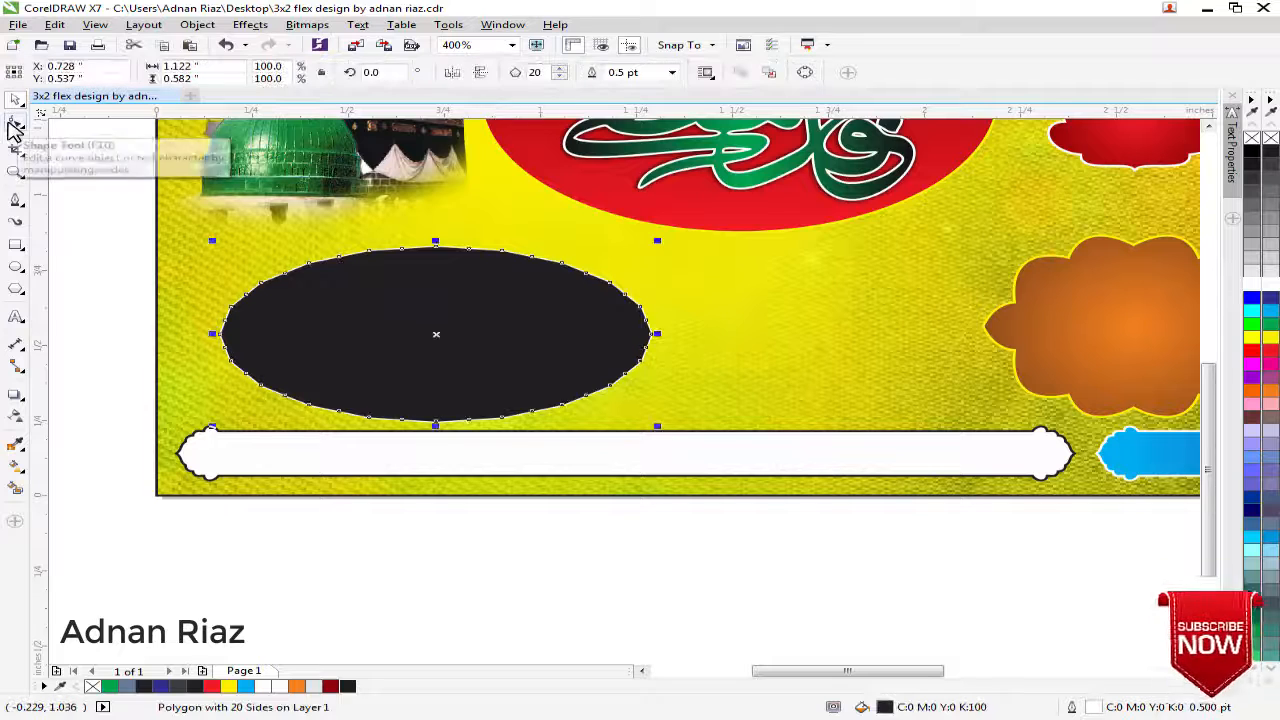
{"action": "left_click", "coordinate": [14, 128]}
{"action": "left_click_drag", "start_coordinate": [505, 251], "coordinate": [507, 237]}
{"action": "key", "text": "ctrl+z"}
{"action": "left_click", "coordinate": [17, 99]}
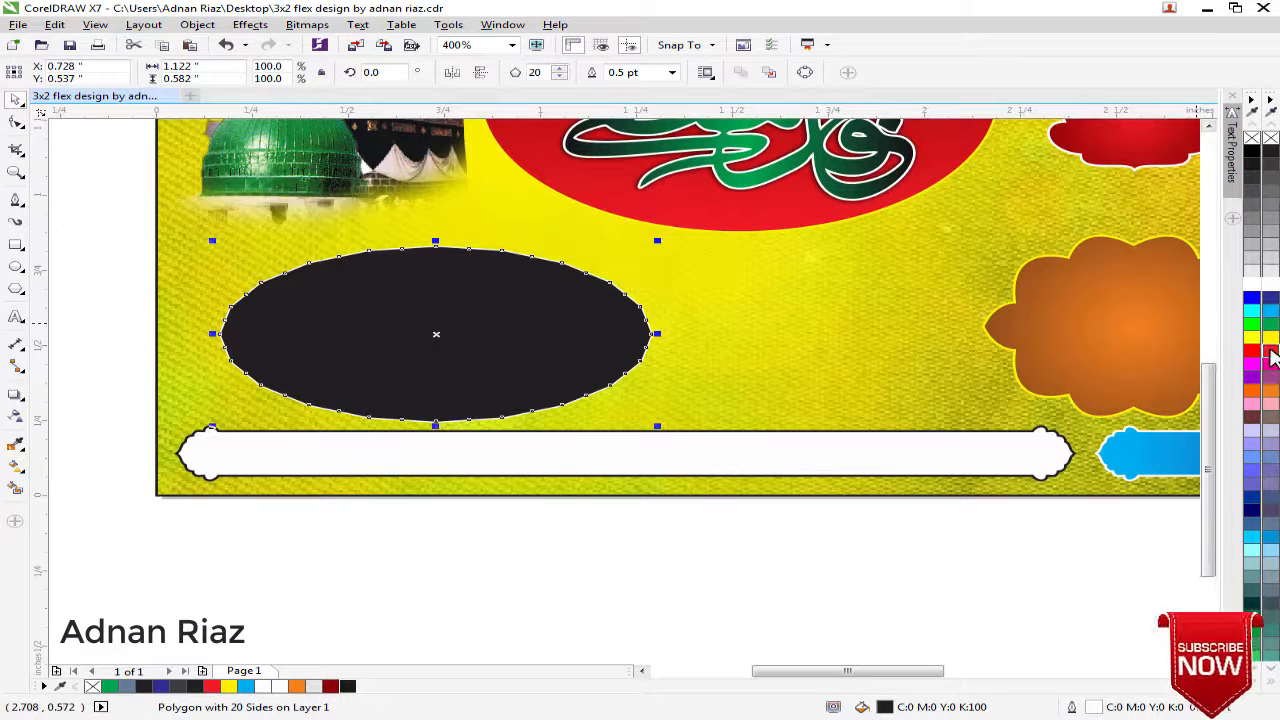
Duplicate the black polygon, give the copy a red fill and black outline, and move it slightly down
{"action": "left_click", "coordinate": [1270, 352]}
{"action": "right_click", "coordinate": [1272, 160]}
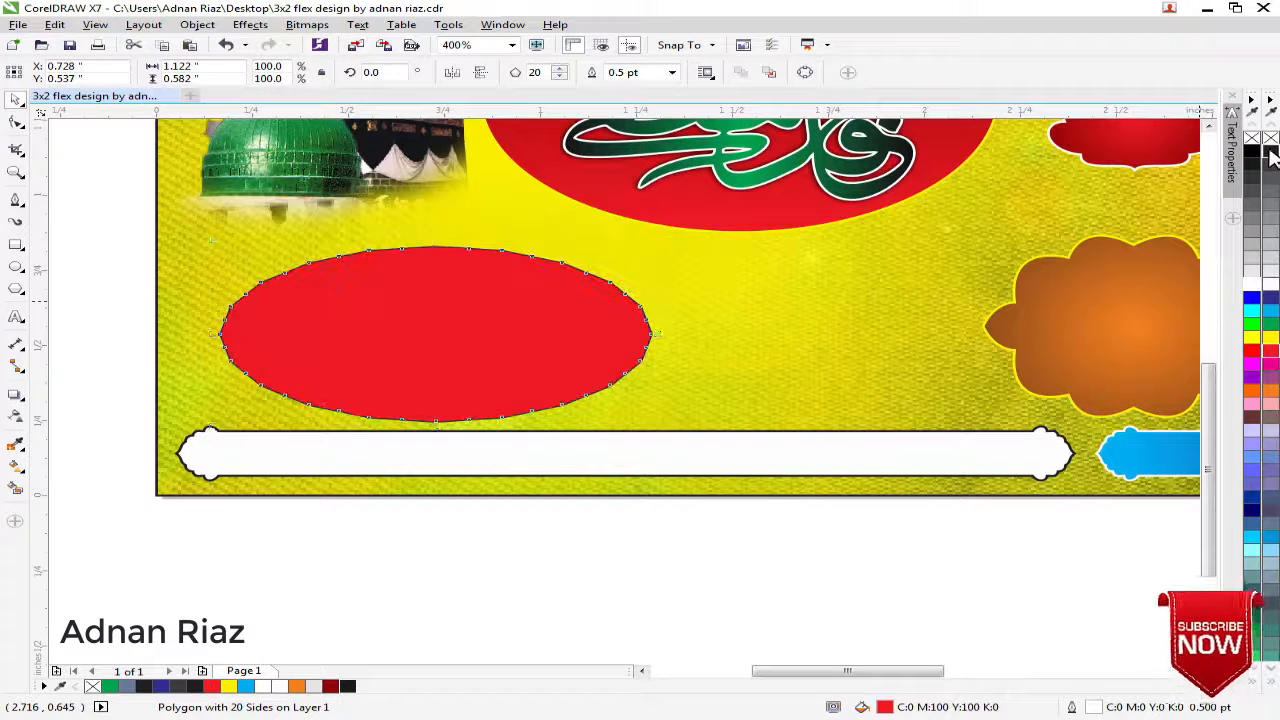
{"action": "left_click", "coordinate": [611, 549]}
{"action": "scroll", "coordinate": [459, 274], "scroll_direction": "up", "scroll_amount": 1}
{"action": "left_click_drag", "start_coordinate": [461, 269], "coordinate": [463, 302]}
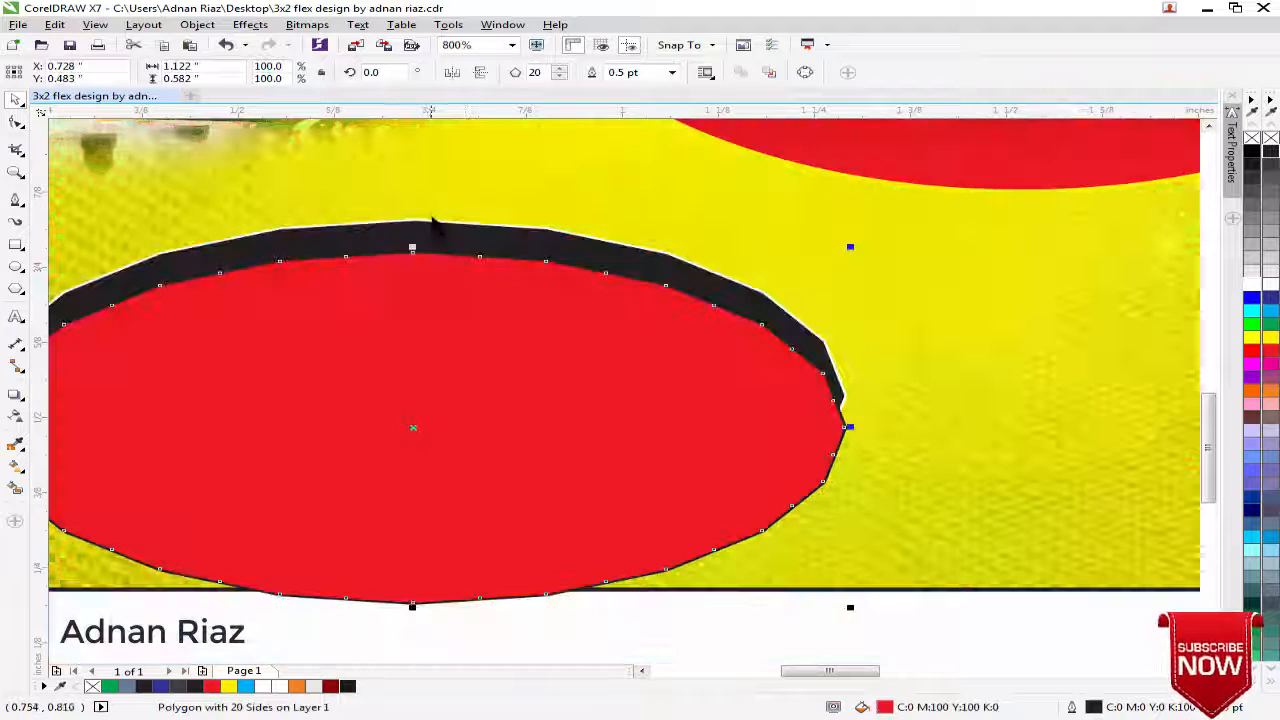
Pull a node of the black polygon outward so its edge forms short spikes all around
{"action": "left_click", "coordinate": [430, 217]}
{"action": "left_click", "coordinate": [420, 228]}
{"action": "left_click", "coordinate": [16, 122]}
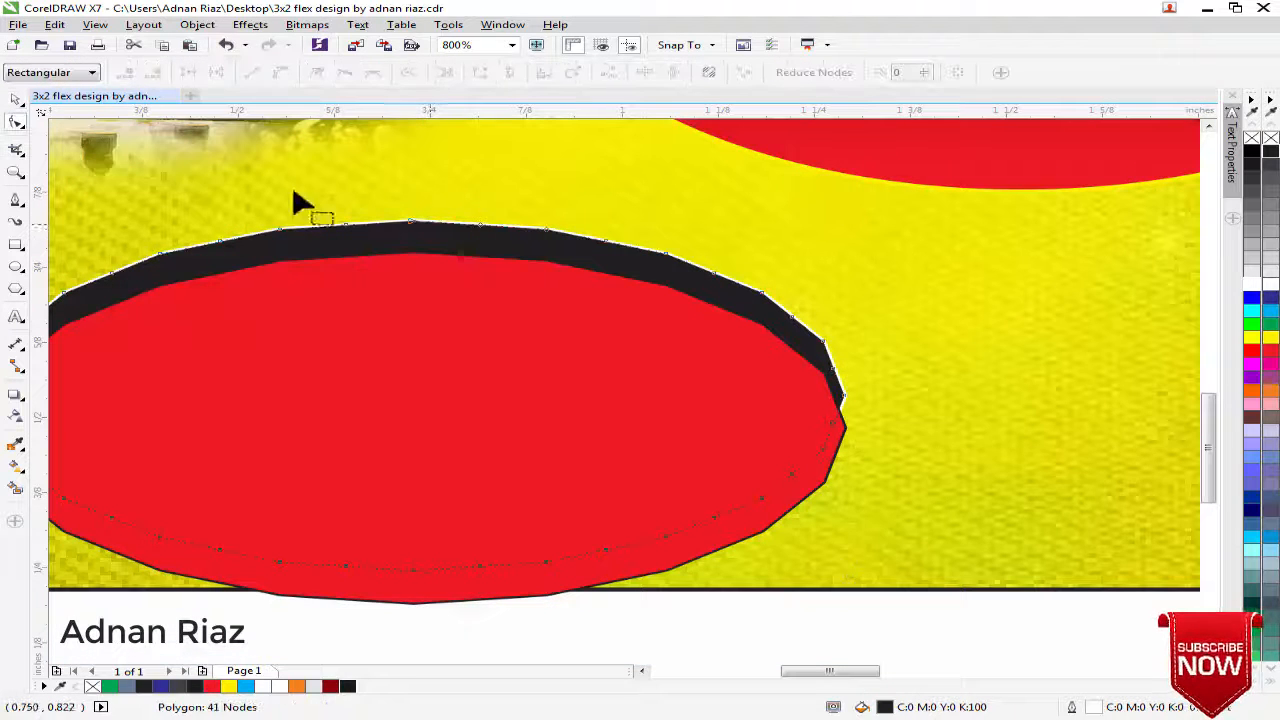
{"action": "left_click_drag", "start_coordinate": [420, 228], "coordinate": [422, 214]}
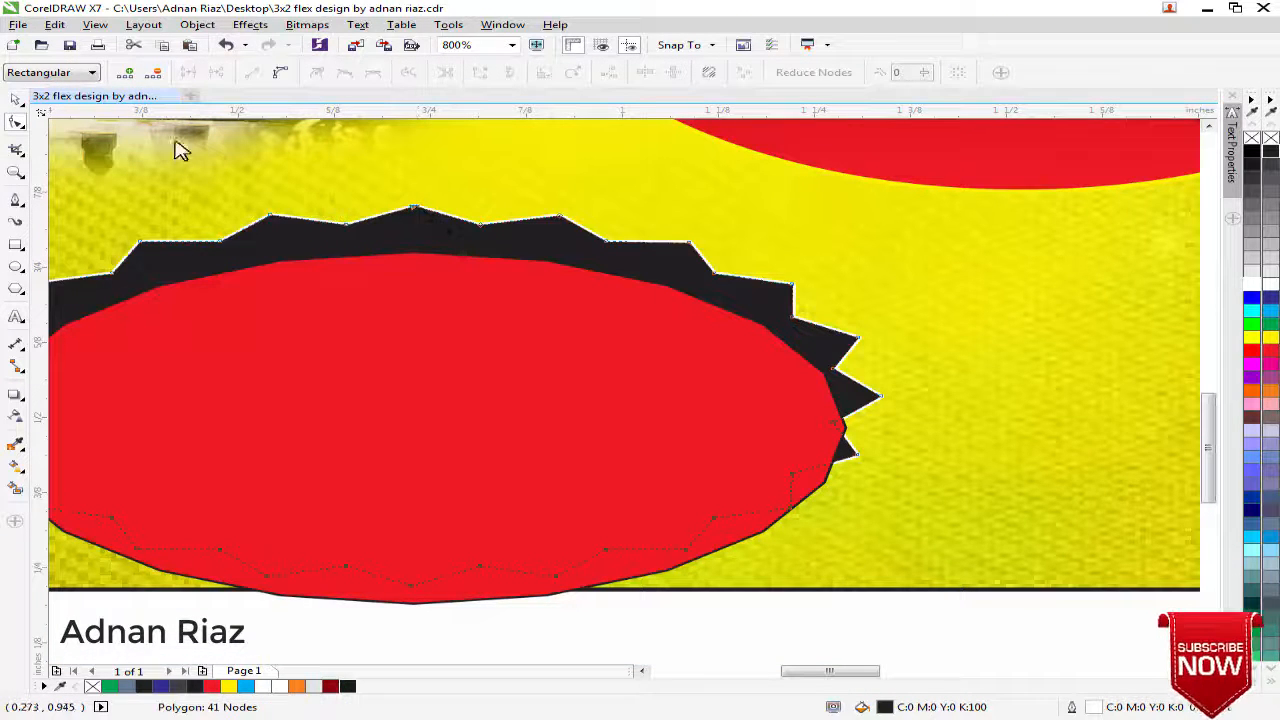
{"action": "left_click", "coordinate": [17, 101]}
Align the spiked black polygon and the red polygon on a shared horizontal centre line
{"action": "left_click", "coordinate": [264, 221]}
{"action": "left_click", "coordinate": [287, 300], "text": "shift"}
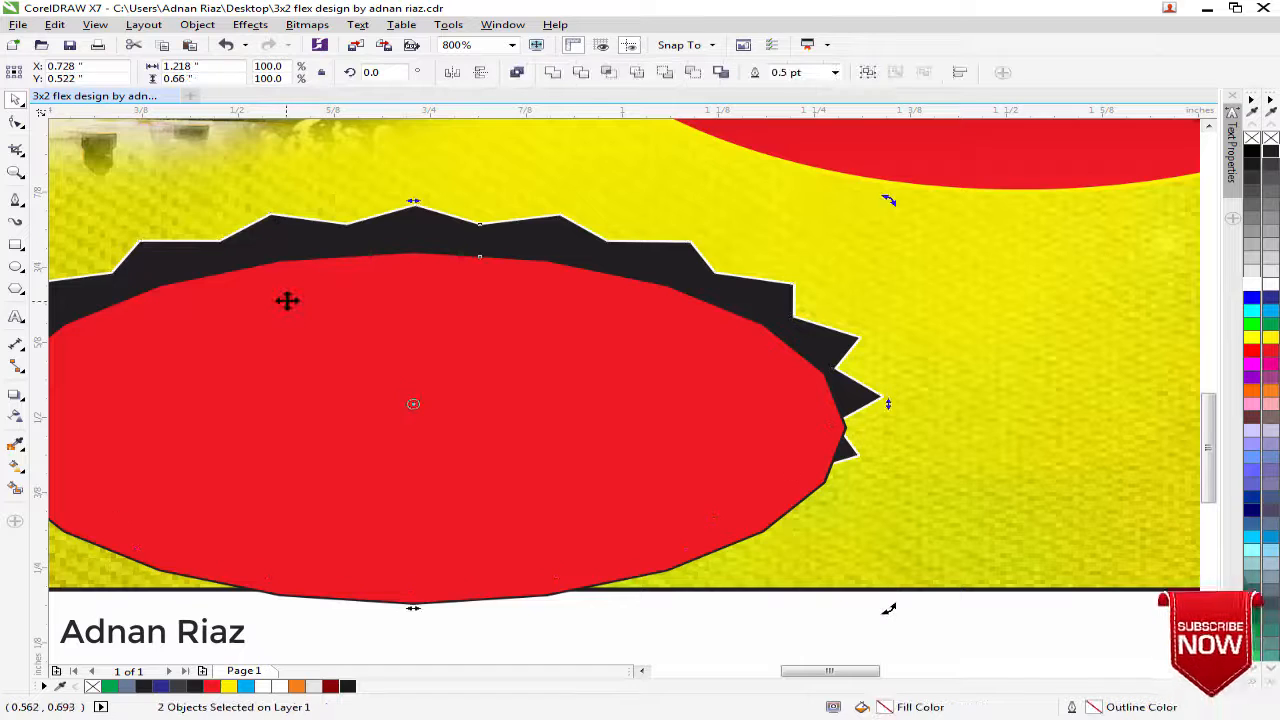
{"action": "key", "text": "e"}
{"action": "scroll", "coordinate": [287, 300], "scroll_direction": "down", "scroll_amount": 1}
{"action": "left_click", "coordinate": [74, 308]}
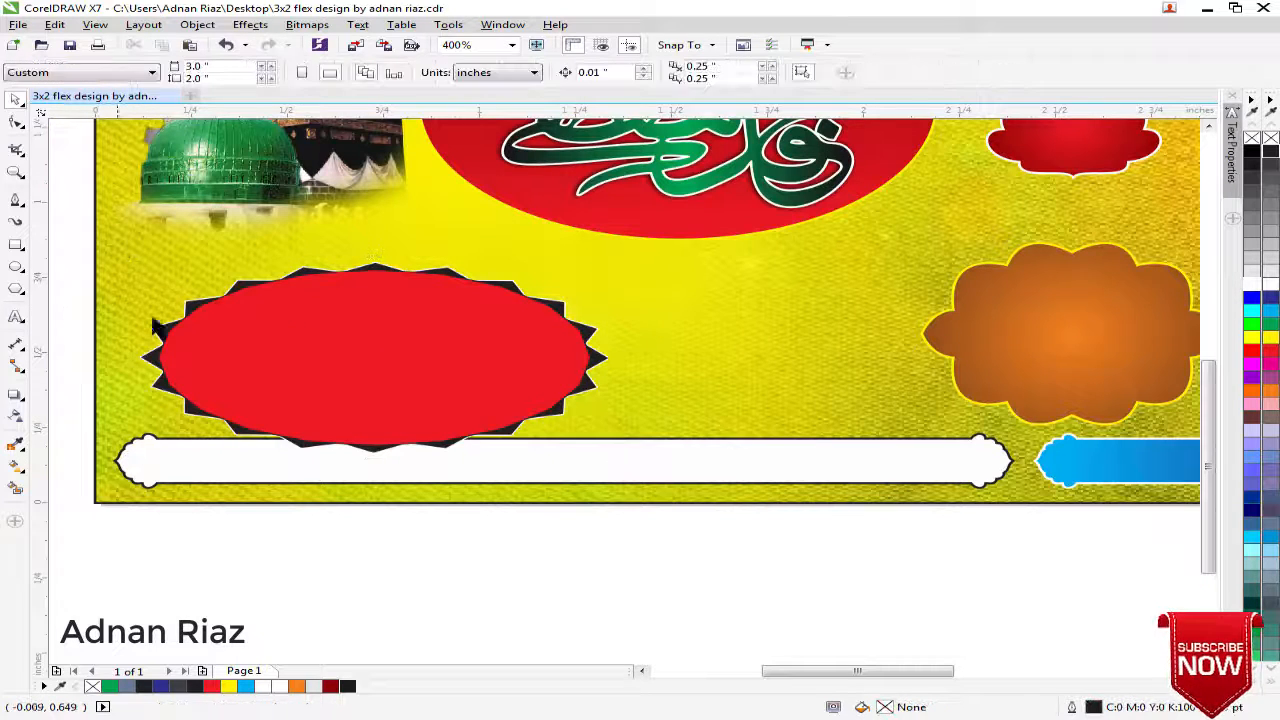
Give the red polygon a white outline and group it with the spiked black polygon behind it
{"action": "left_click", "coordinate": [299, 344]}
{"action": "right_click", "coordinate": [1270, 285]}
{"action": "left_click", "coordinate": [611, 565]}
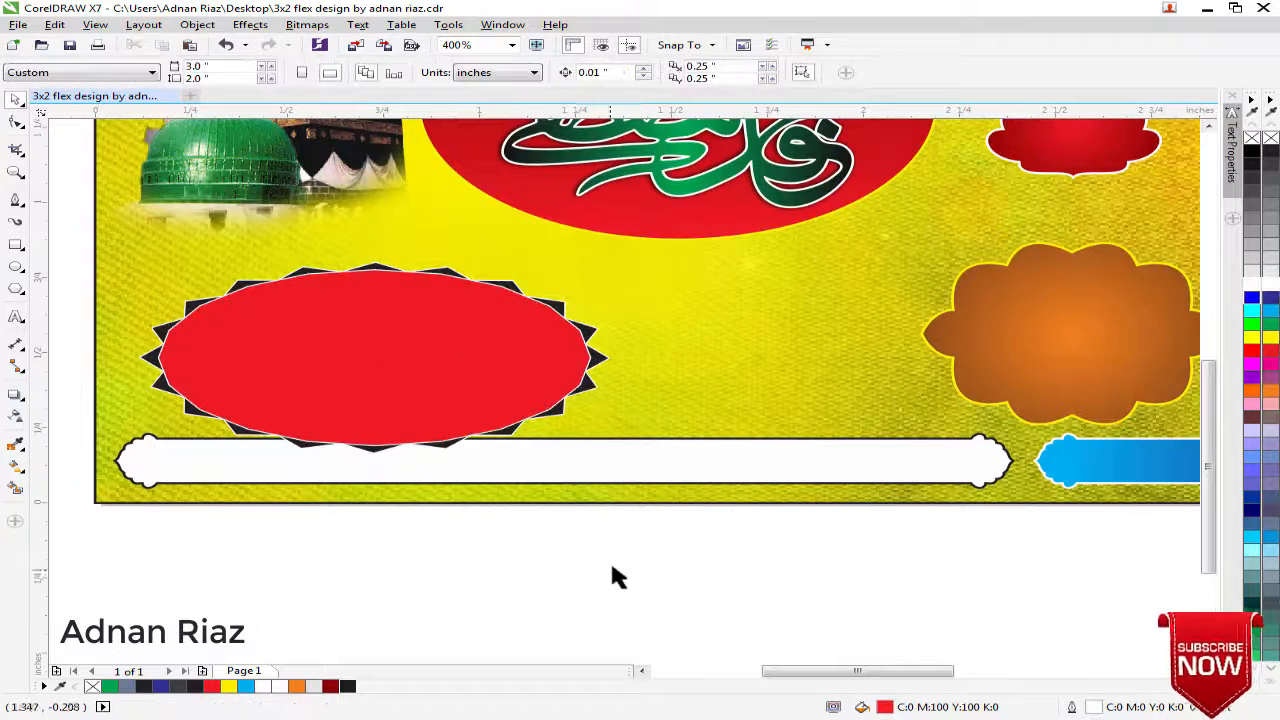
{"action": "left_click_drag", "start_coordinate": [497, 571], "coordinate": [649, 447]}
{"action": "left_click_drag", "start_coordinate": [209, 486], "coordinate": [837, 132]}
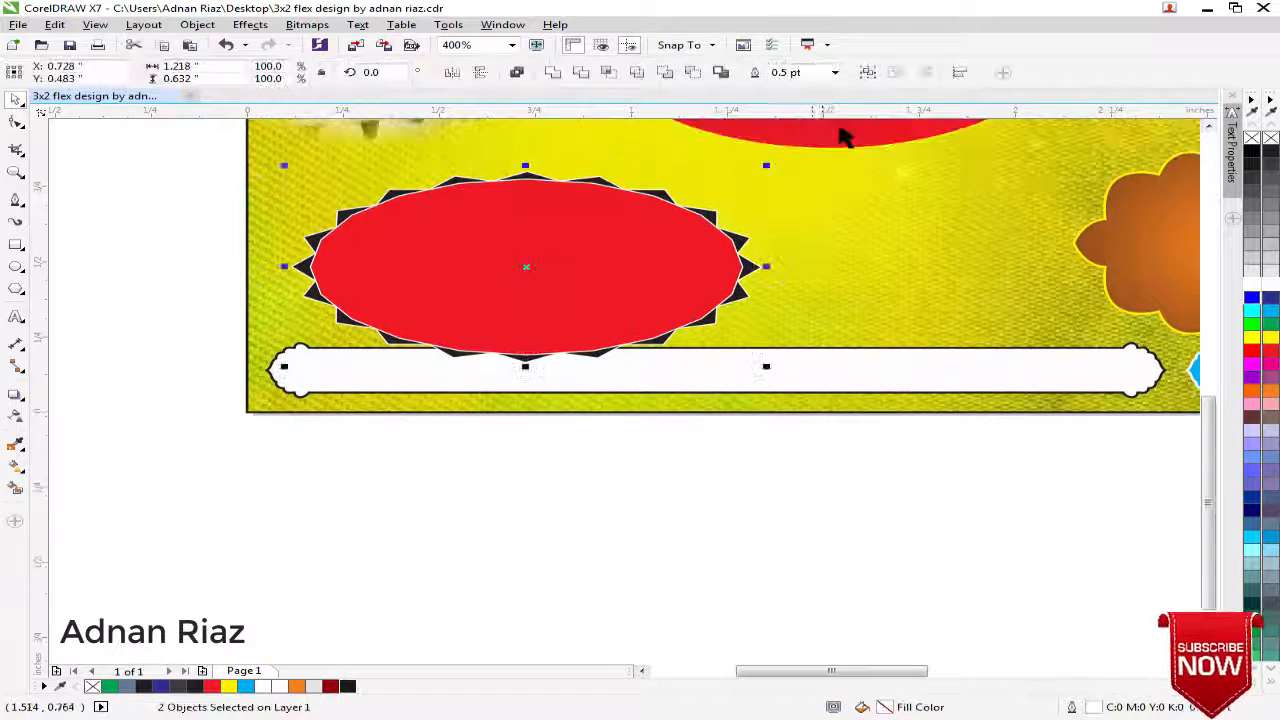
{"action": "key", "text": "ctrl+g"}
Move the grouped spiked oval slightly up, clear of the long bottom banner
{"action": "scroll", "coordinate": [556, 335], "scroll_direction": "down", "scroll_amount": 1}
{"action": "left_click_drag", "start_coordinate": [552, 339], "coordinate": [781, 323]}
{"action": "key", "text": "ctrl+z"}
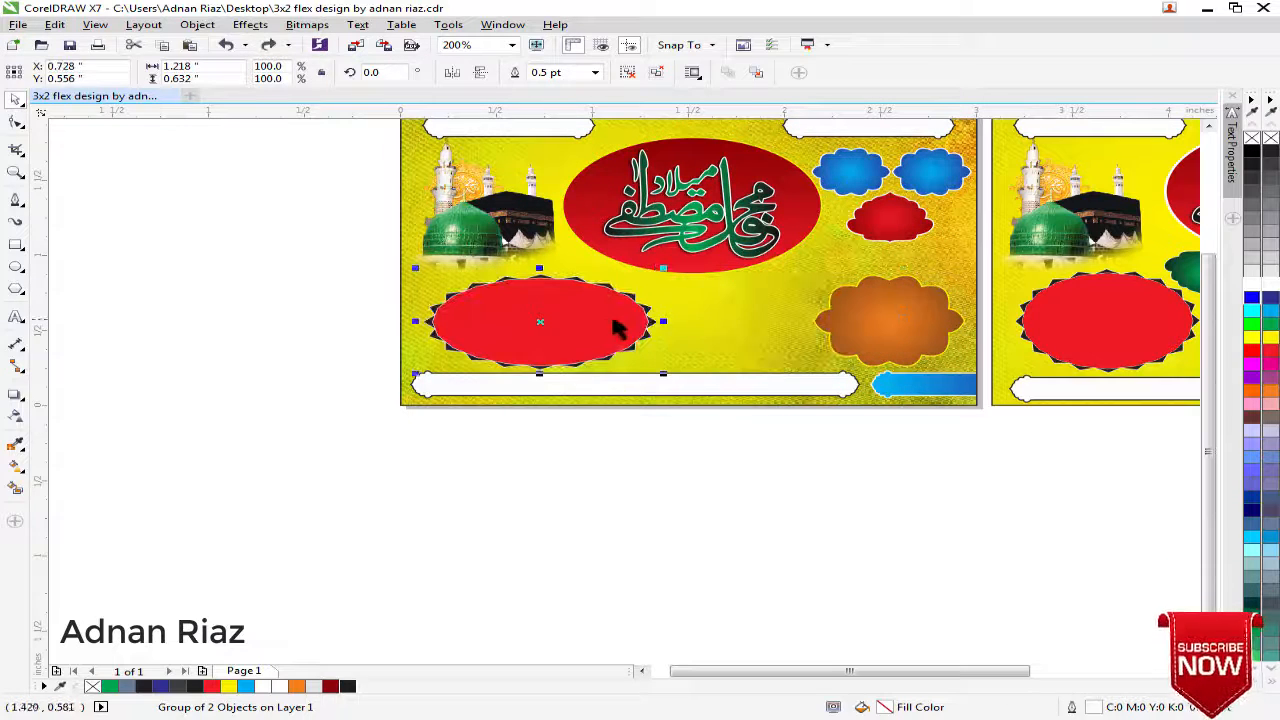
Narrow the spiked oval group from its right side and place a copy between it and the orange badge
{"action": "left_click_drag", "start_coordinate": [664, 323], "coordinate": [626, 325]}
{"action": "left_click_drag", "start_coordinate": [508, 328], "coordinate": [707, 328]}
{"action": "right_click", "coordinate": [707, 328]}
{"action": "left_click", "coordinate": [637, 420]}
Align the two spiked ovals and the orange badge on one horizontal centre line and group all three
{"action": "left_click", "coordinate": [655, 337]}
{"action": "left_click", "coordinate": [562, 341], "text": "shift"}
{"action": "left_click", "coordinate": [891, 326], "text": "shift"}
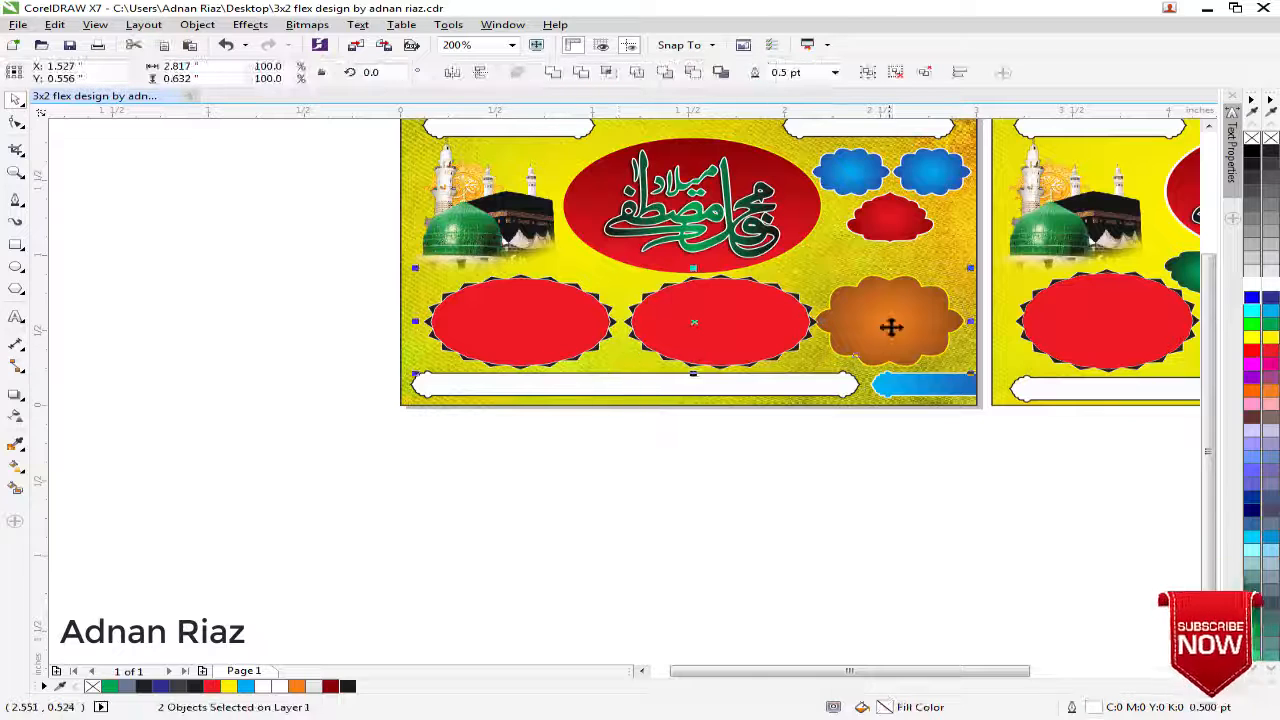
{"action": "key", "text": "e"}
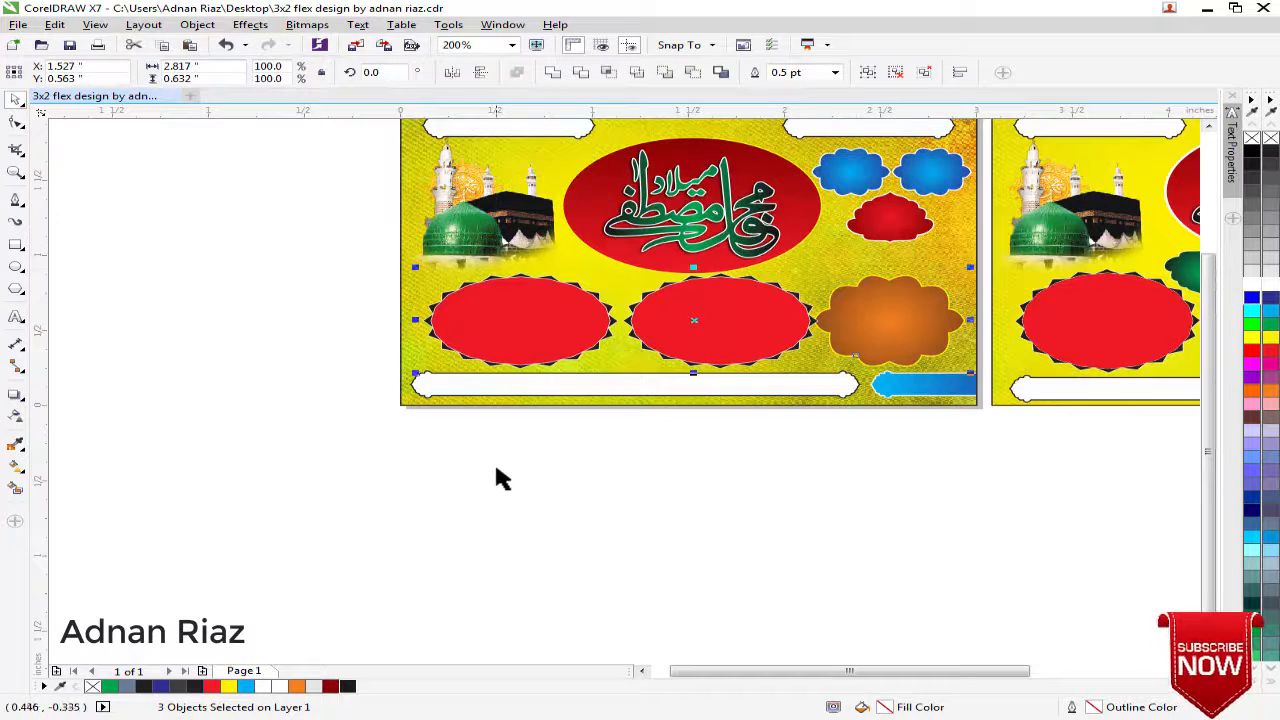
{"action": "key", "text": "ctrl+g"}
Centre the group of ovals and orange badge horizontally on the background and move it slightly down
{"action": "left_click", "coordinate": [814, 257], "text": "shift"}
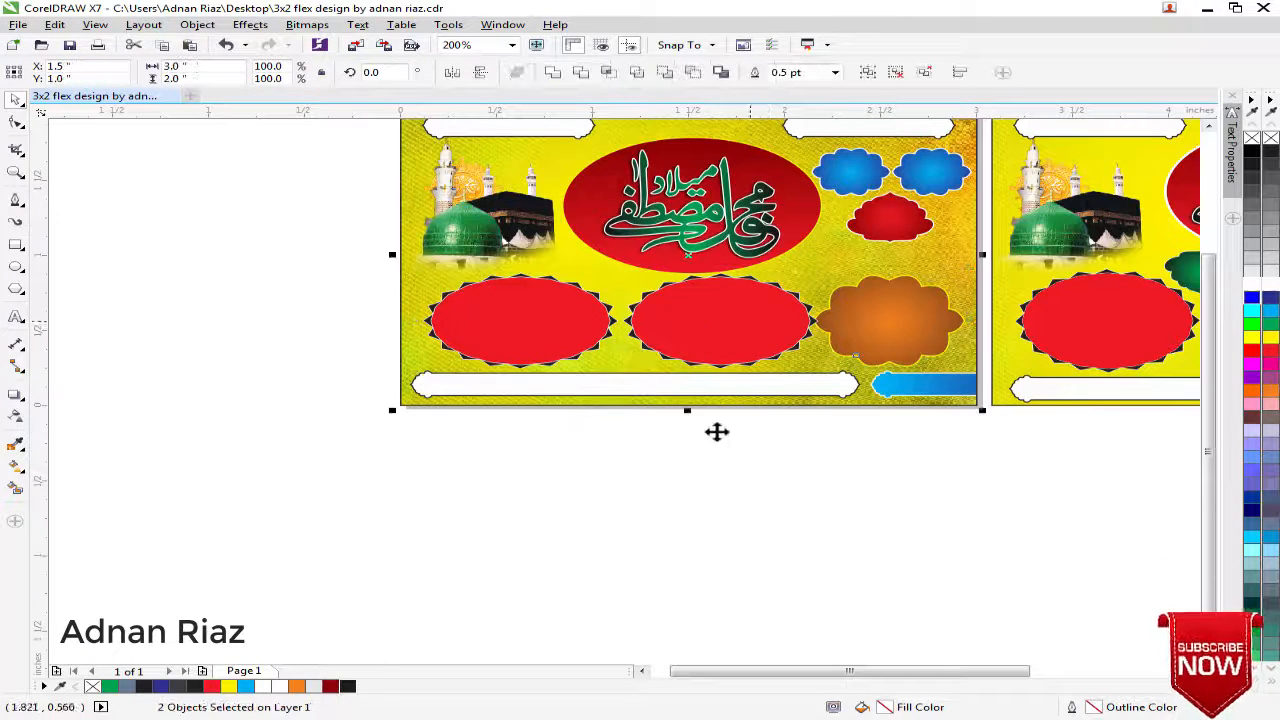
{"action": "key", "text": "c"}
{"action": "left_click", "coordinate": [692, 461]}
{"action": "left_click", "coordinate": [719, 325]}
{"action": "scroll", "coordinate": [719, 322], "scroll_direction": "up", "scroll_amount": 1}
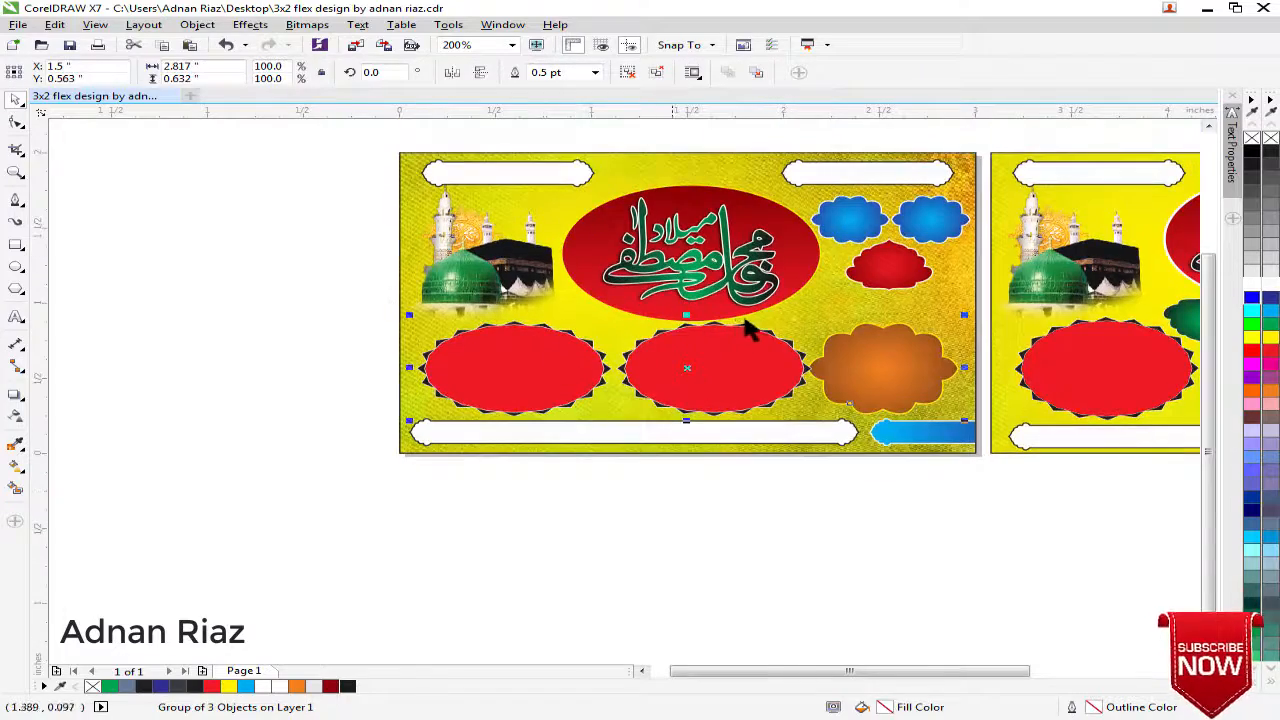
{"action": "scroll", "coordinate": [749, 319], "scroll_direction": "up", "scroll_amount": 1}
{"action": "left_click_drag", "start_coordinate": [750, 318], "coordinate": [750, 331]}
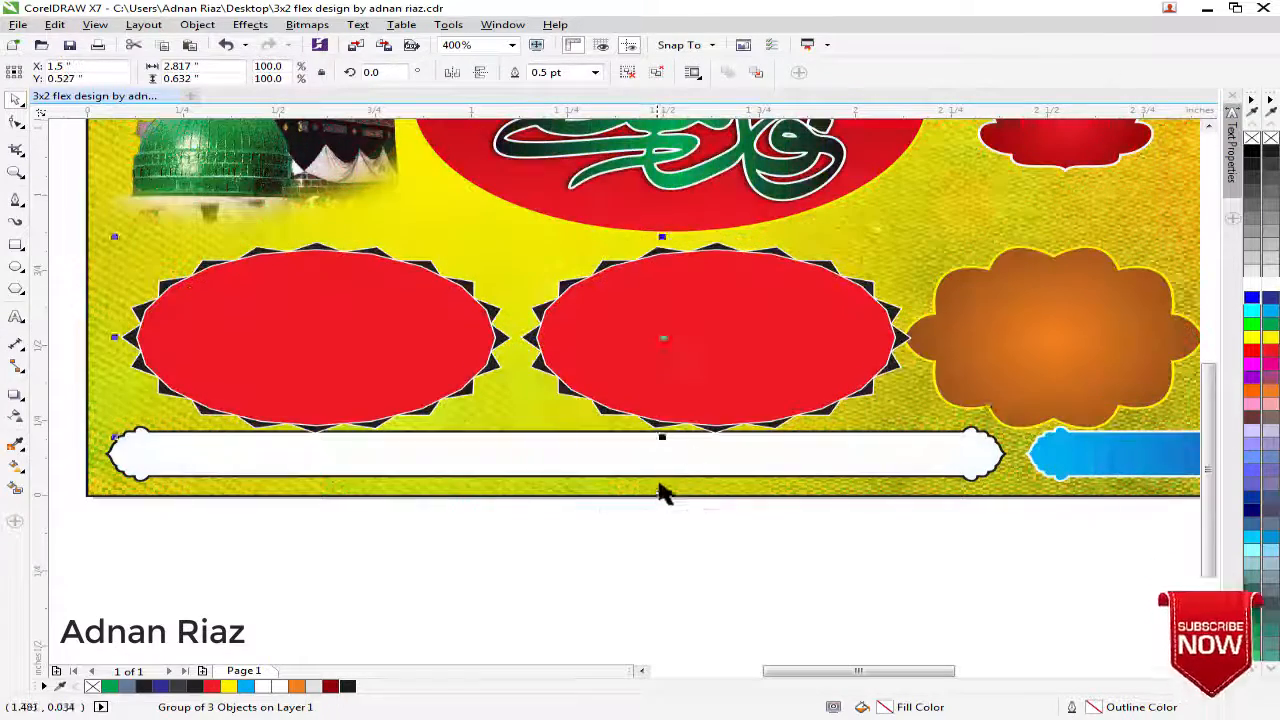
{"action": "left_click", "coordinate": [692, 450]}
{"action": "left_click_drag", "start_coordinate": [704, 456], "coordinate": [720, 475]}
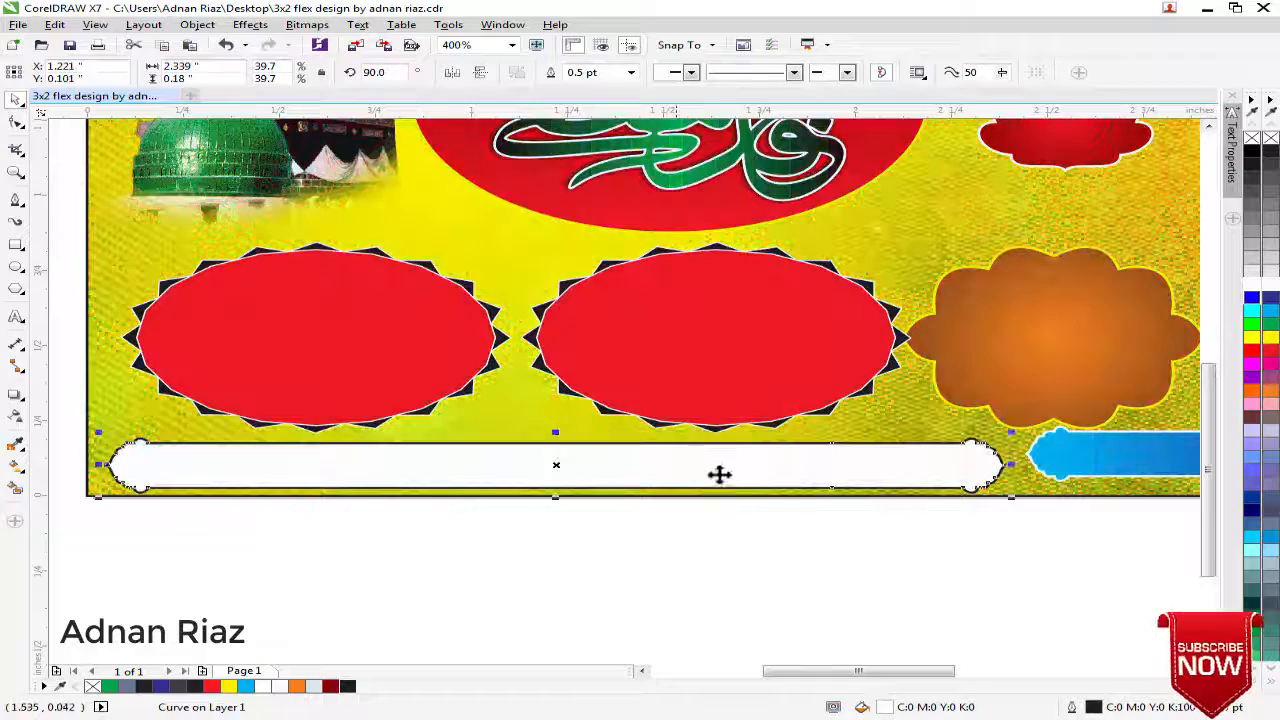
{"action": "left_click", "coordinate": [827, 528]}
{"action": "left_click_drag", "start_coordinate": [1099, 577], "coordinate": [827, 526]}
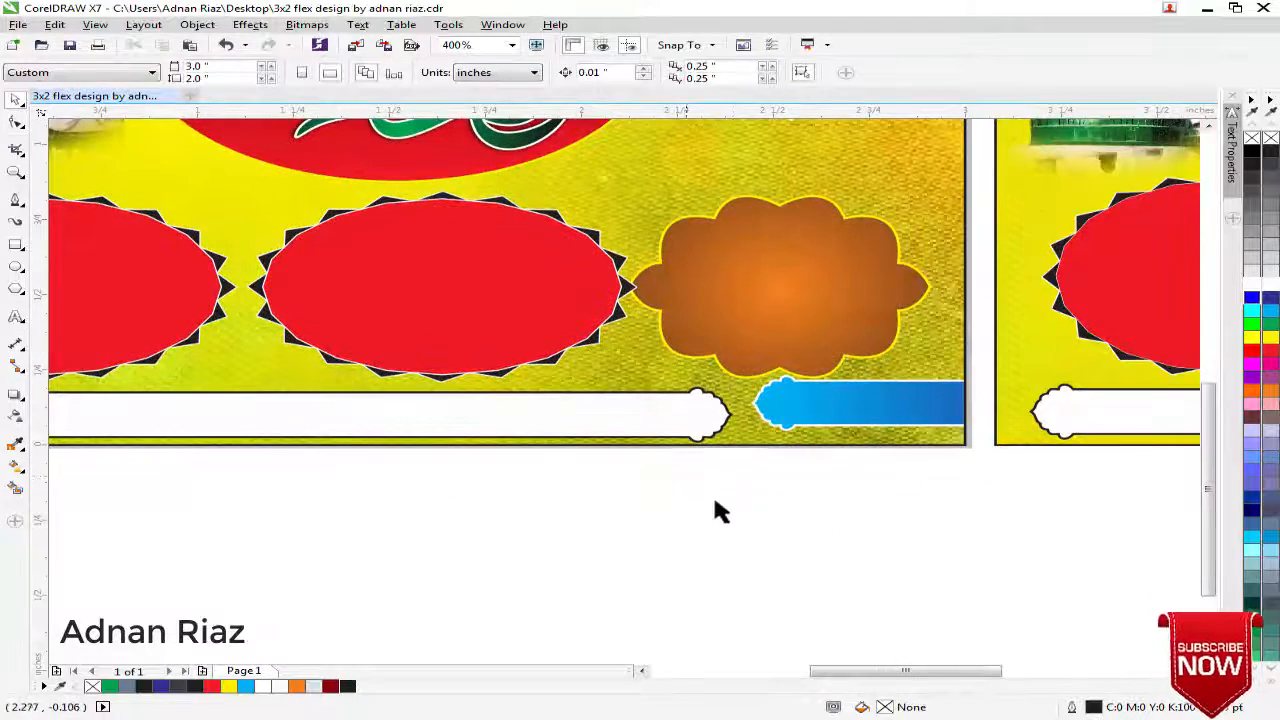
{"action": "key", "text": "ctrl+z"}
Move the long white bottom banner slightly down, closer to the background's lower edge
{"action": "left_click", "coordinate": [628, 482]}
{"action": "left_click_drag", "start_coordinate": [630, 484], "coordinate": [783, 459]}
{"action": "left_click_drag", "start_coordinate": [675, 381], "coordinate": [679, 400]}
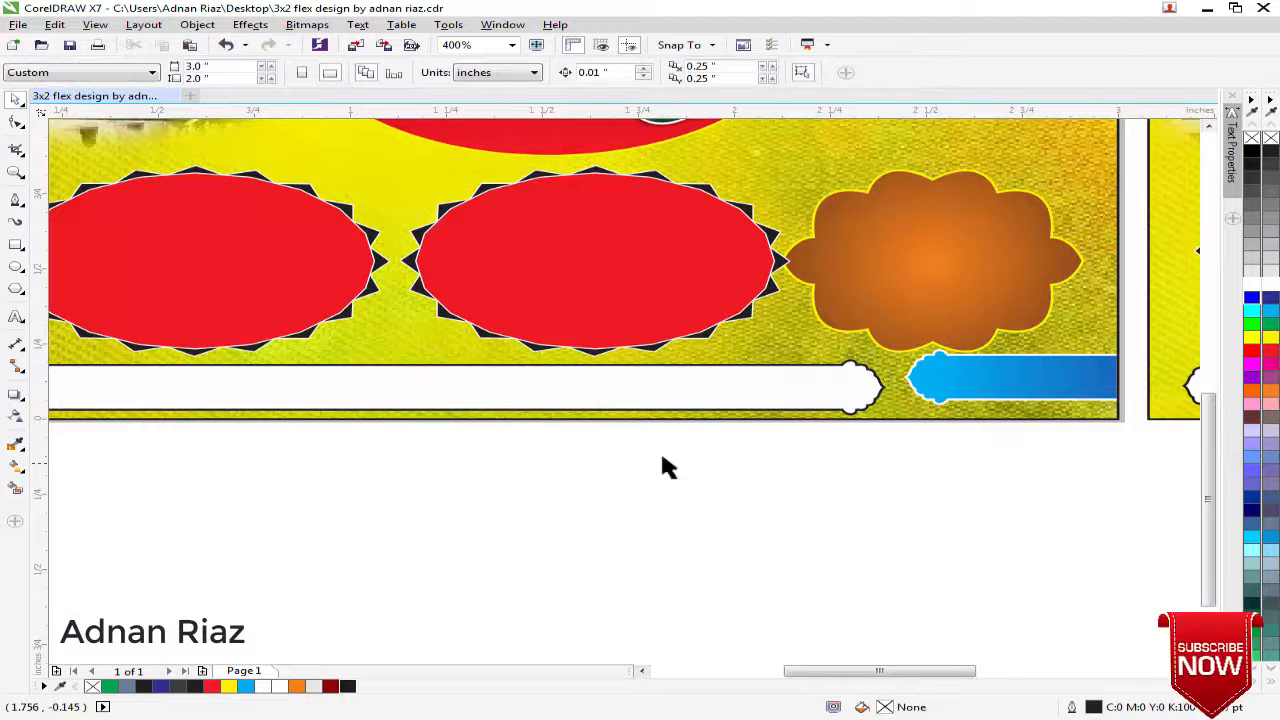
Lower the blue banner inside the background's PowerClip to the height of the long white banner
{"action": "double_click", "coordinate": [988, 385]}
{"action": "left_click", "coordinate": [998, 383]}
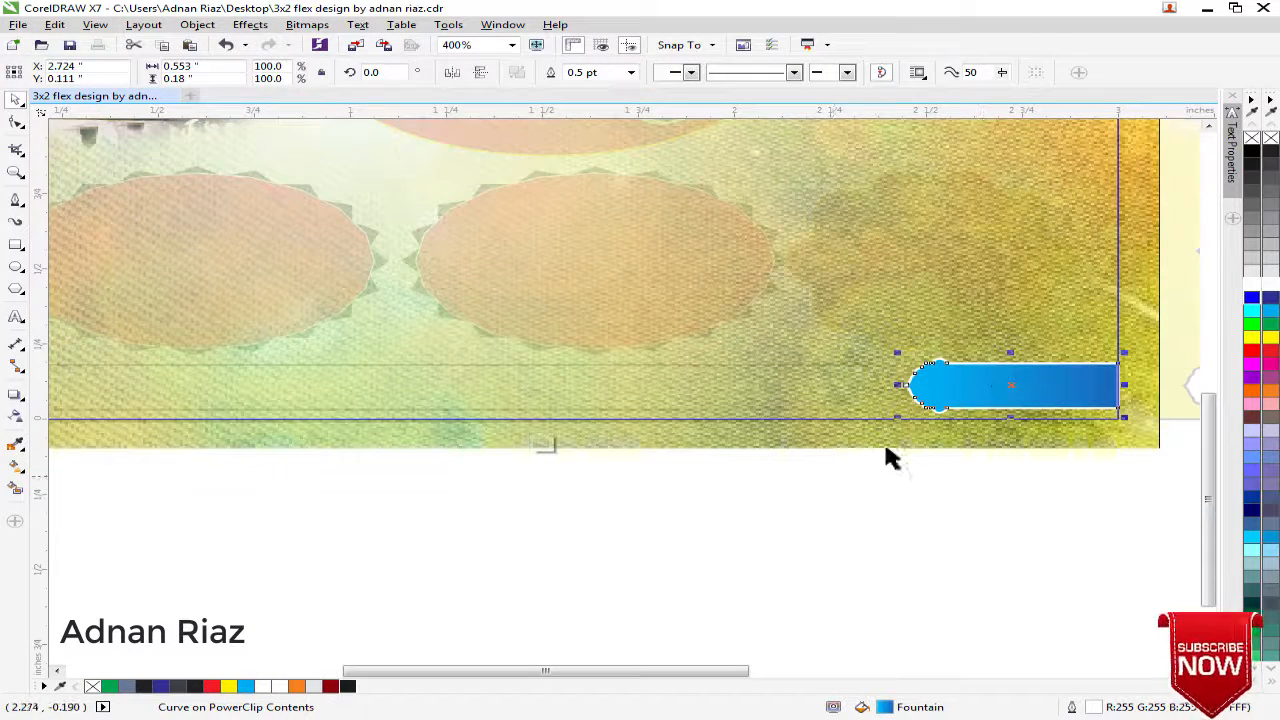
{"action": "left_click", "coordinate": [831, 478]}
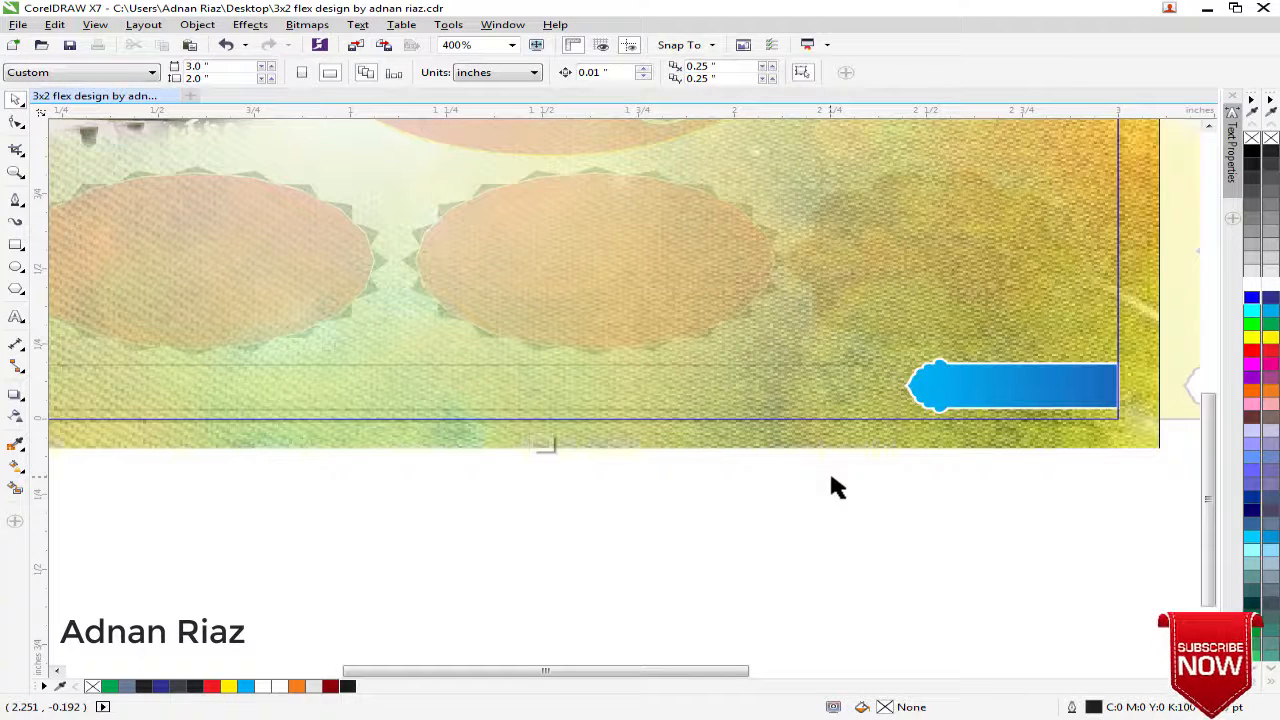
{"action": "left_click", "coordinate": [541, 444]}
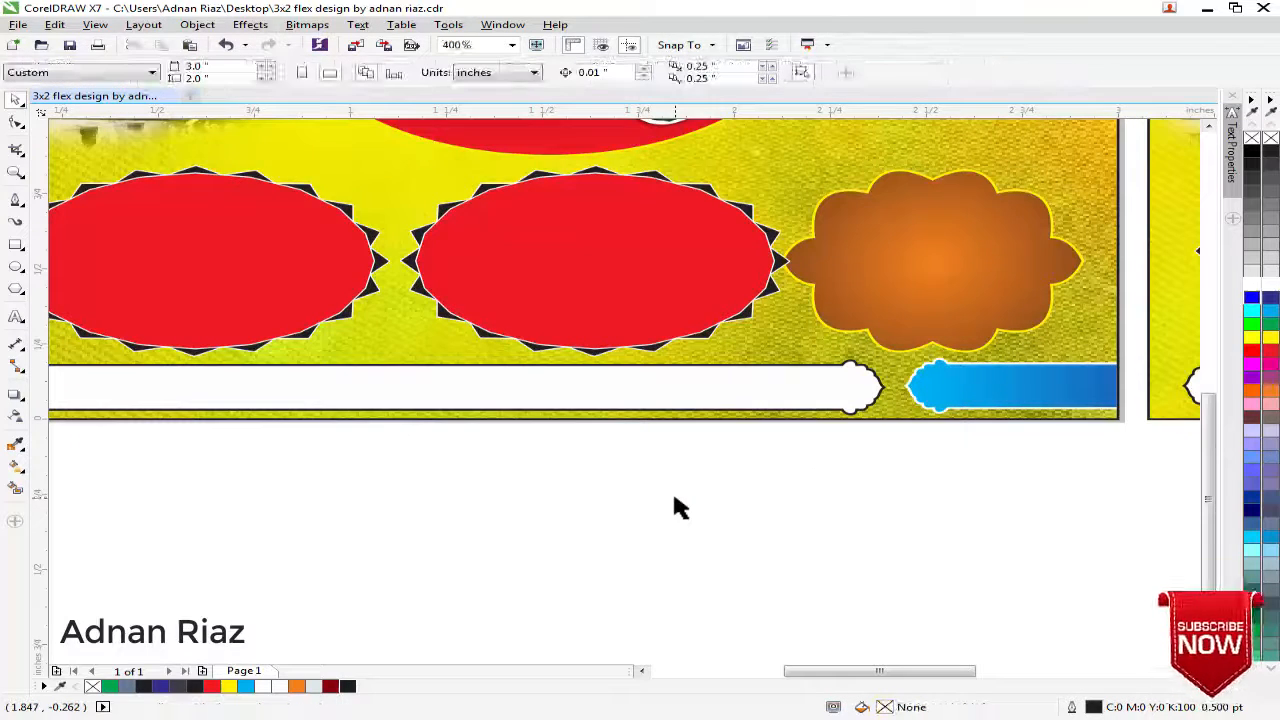
Paste a copy of the blue banner outside the PowerClip and align it with the white banner's horizontal centre line
{"action": "key", "text": "ctrl+v"}
{"action": "scroll", "coordinate": [810, 392], "scroll_direction": "up", "scroll_amount": 1}
{"action": "left_click", "coordinate": [644, 377], "text": "shift"}
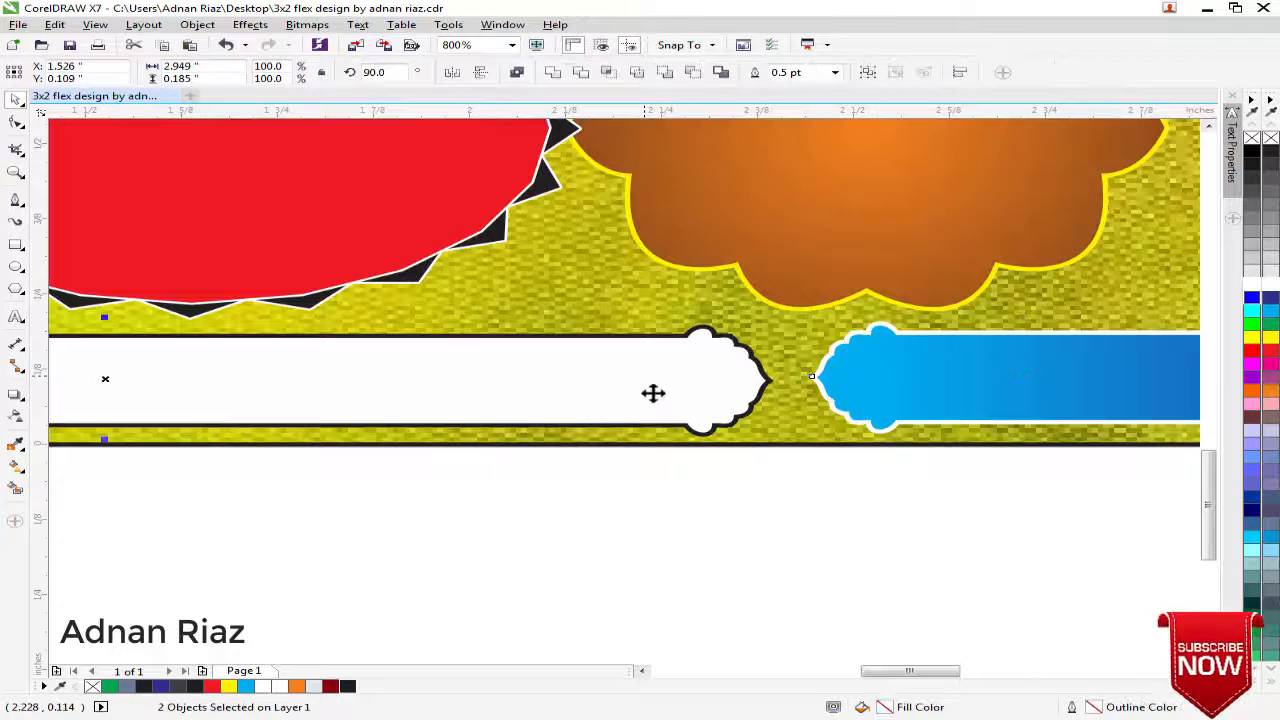
{"action": "left_click", "coordinate": [716, 520]}
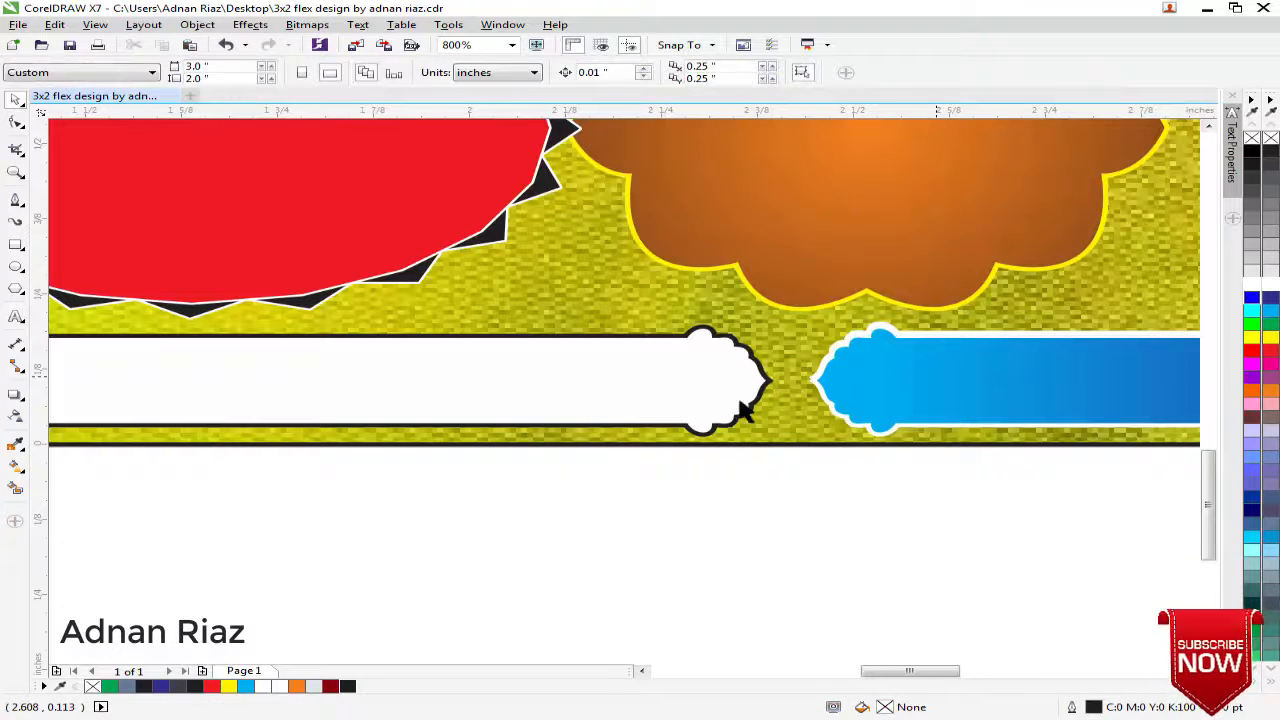
Delete the original blue banner from inside the background's PowerClip and finish editing the clip contents
{"action": "left_click", "coordinate": [757, 335], "text": "ctrl"}
{"action": "left_click", "coordinate": [908, 368]}
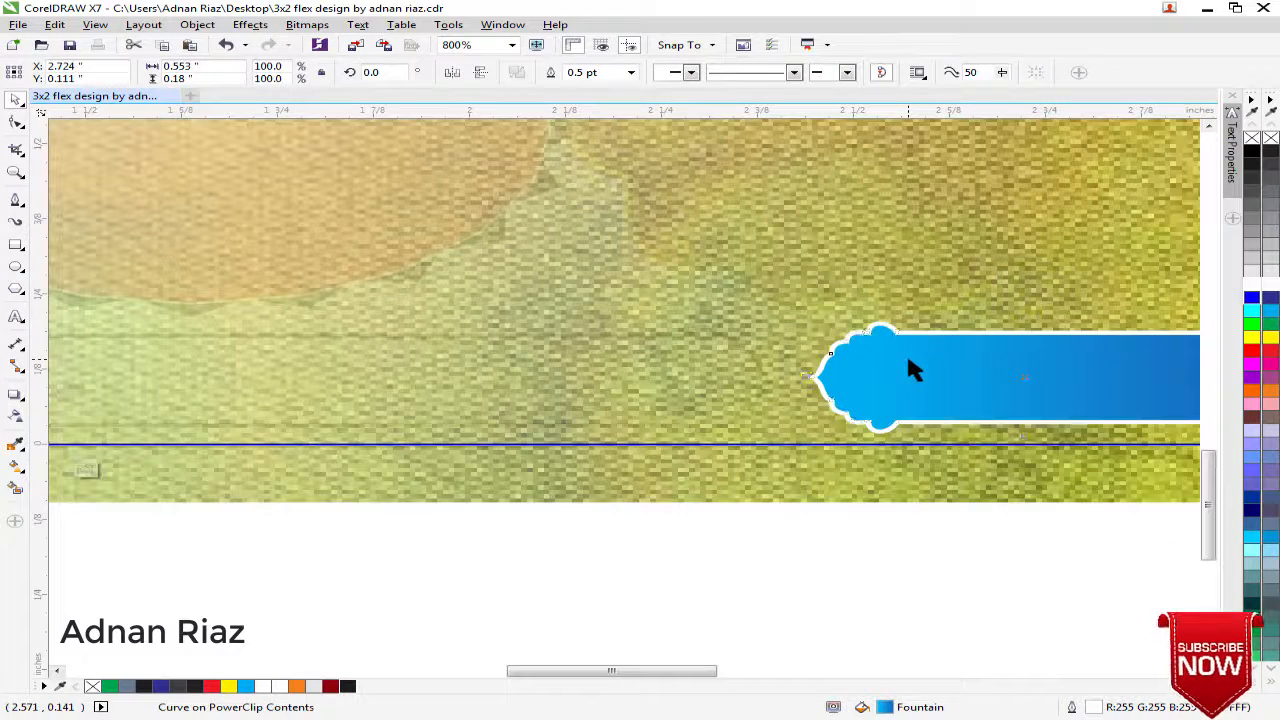
{"action": "key", "text": "Delete"}
{"action": "left_click", "coordinate": [86, 471]}
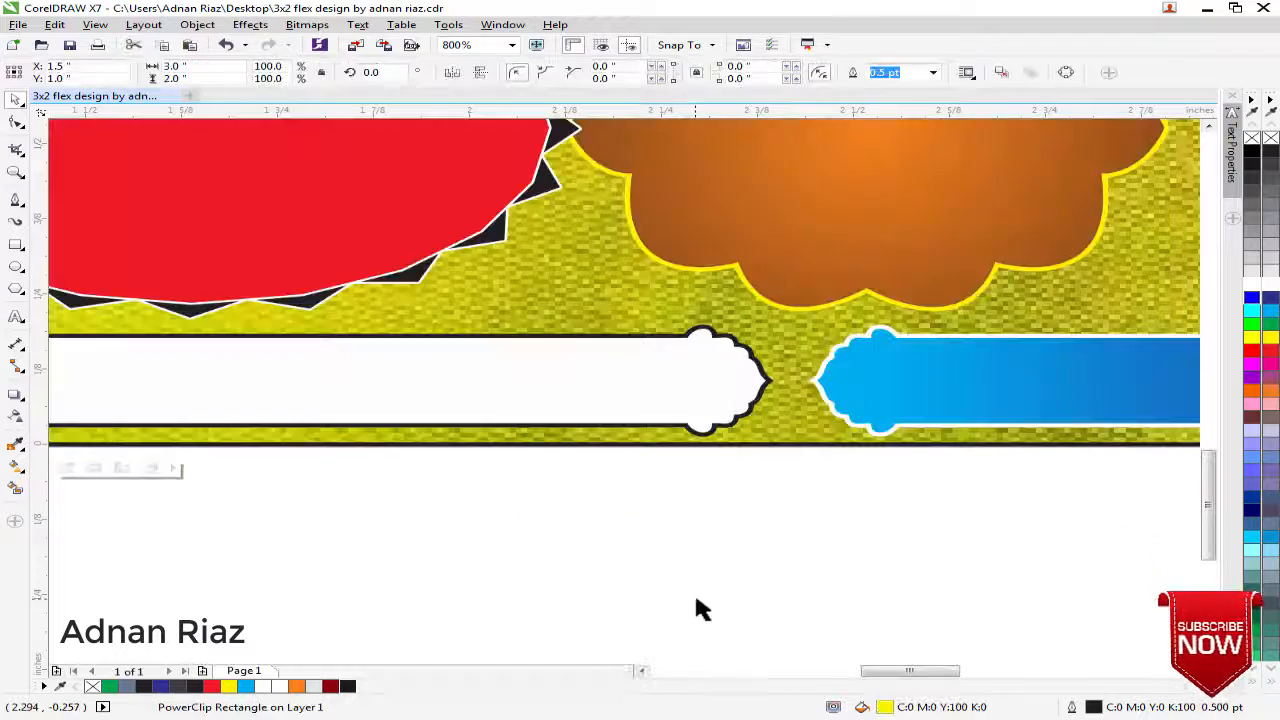
{"action": "scroll", "coordinate": [848, 475], "scroll_direction": "down", "scroll_amount": 2}
{"action": "left_click", "coordinate": [894, 445]}
{"action": "left_click", "coordinate": [876, 534]}
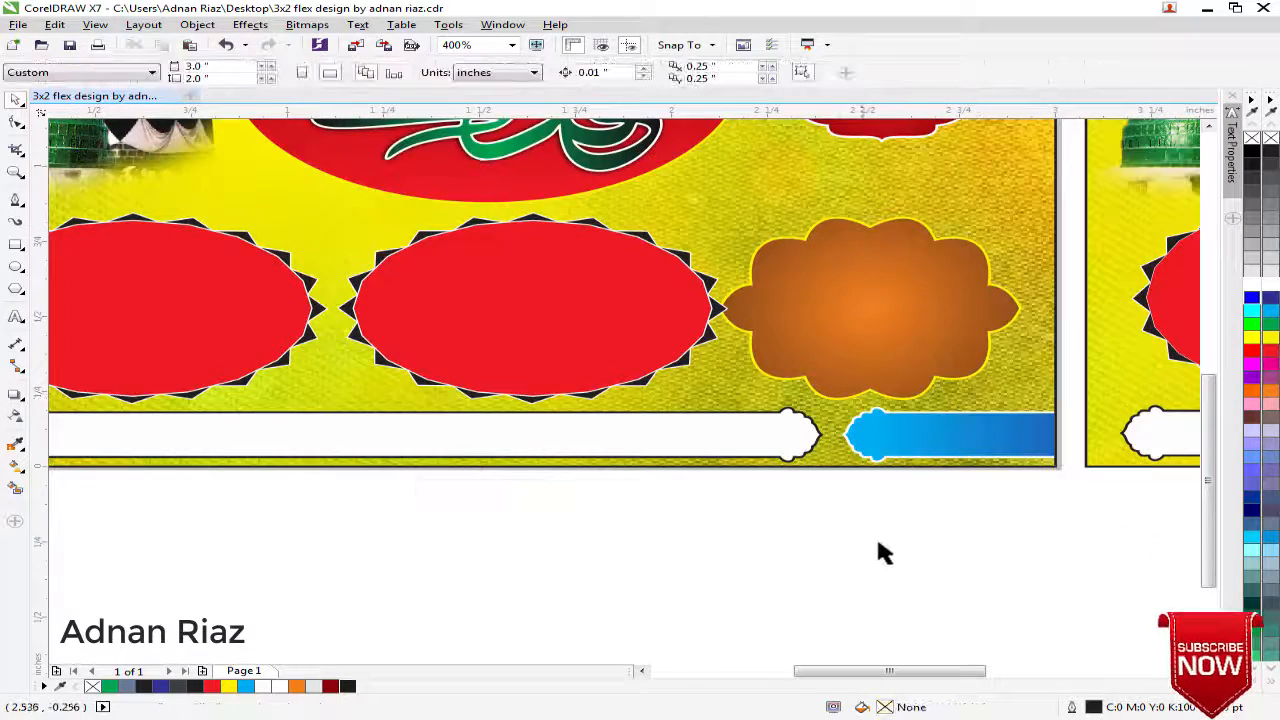
Copy the red badge down to the gap between the calligraphy ellipse and the orange badge
{"action": "scroll", "coordinate": [876, 534], "scroll_direction": "down", "scroll_amount": 4}
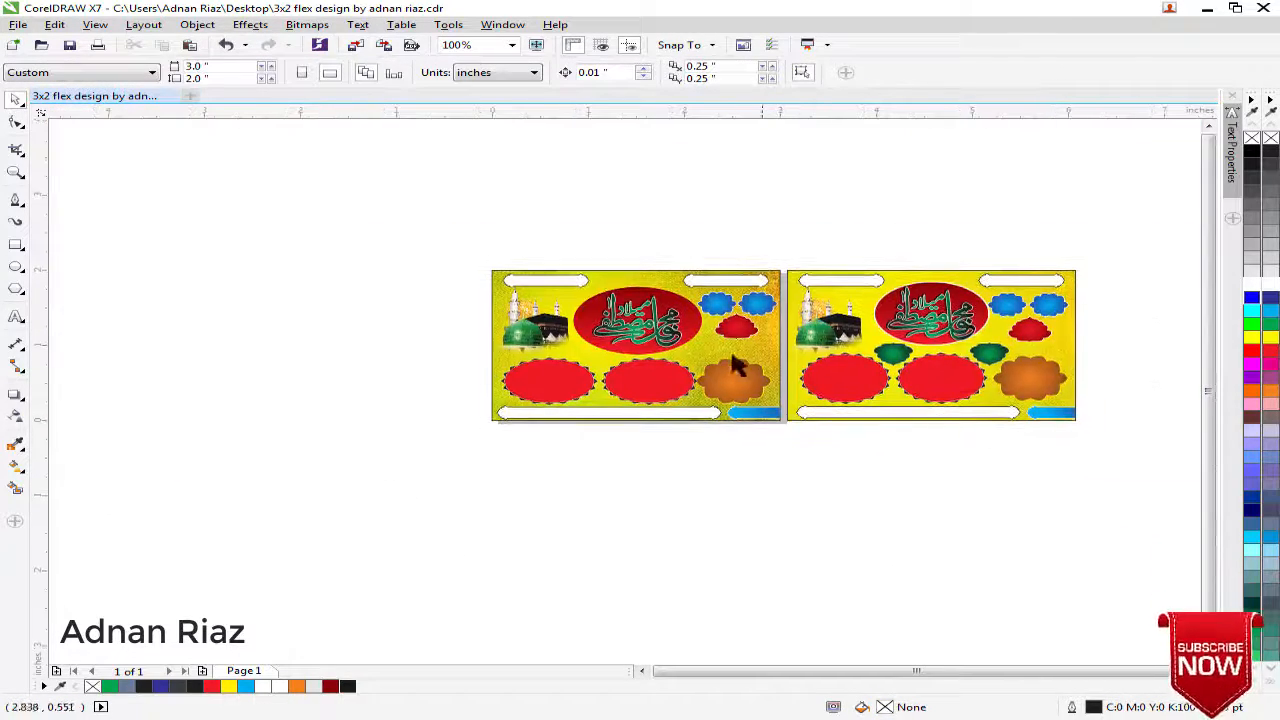
{"action": "scroll", "coordinate": [718, 338], "scroll_direction": "up", "scroll_amount": 4}
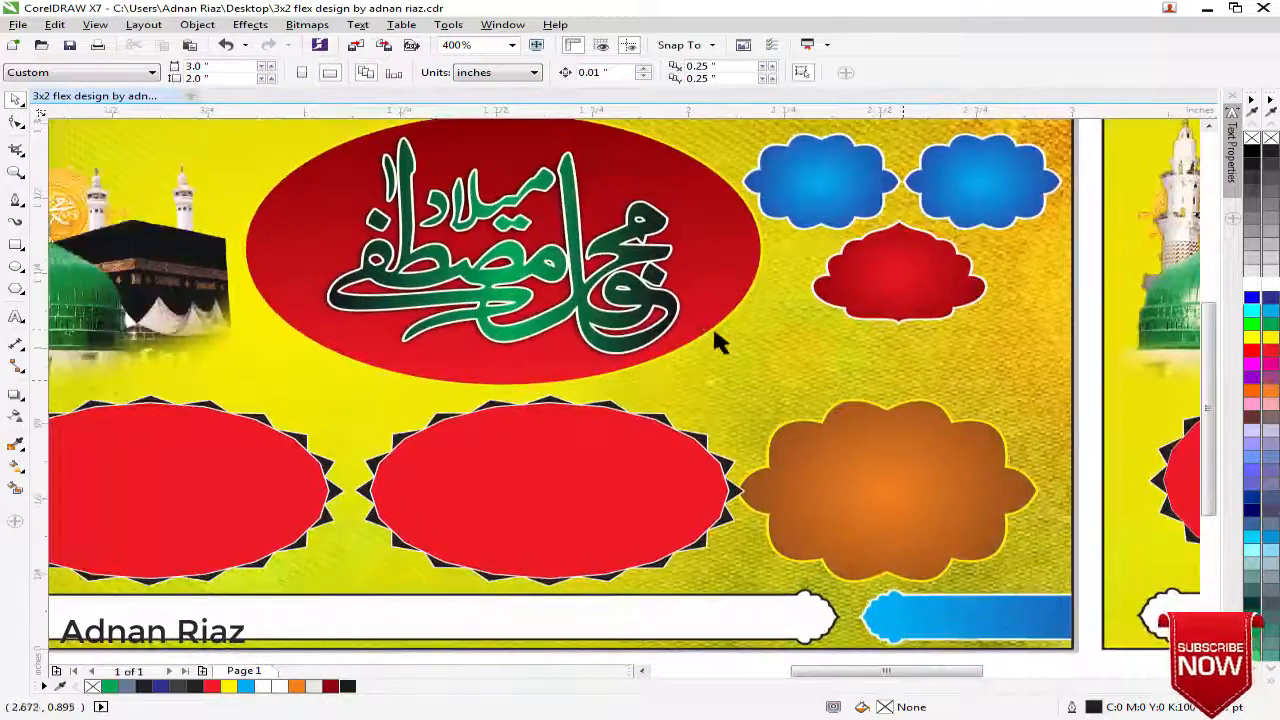
{"action": "scroll", "coordinate": [714, 335], "scroll_direction": "down", "scroll_amount": 2}
{"action": "left_click_drag", "start_coordinate": [775, 290], "coordinate": [694, 340]}
{"action": "right_click", "coordinate": [694, 340]}
Flip the copied red badge vertically, move it slightly down and scale it down a little
{"action": "scroll", "coordinate": [690, 341], "scroll_direction": "up", "scroll_amount": 1}
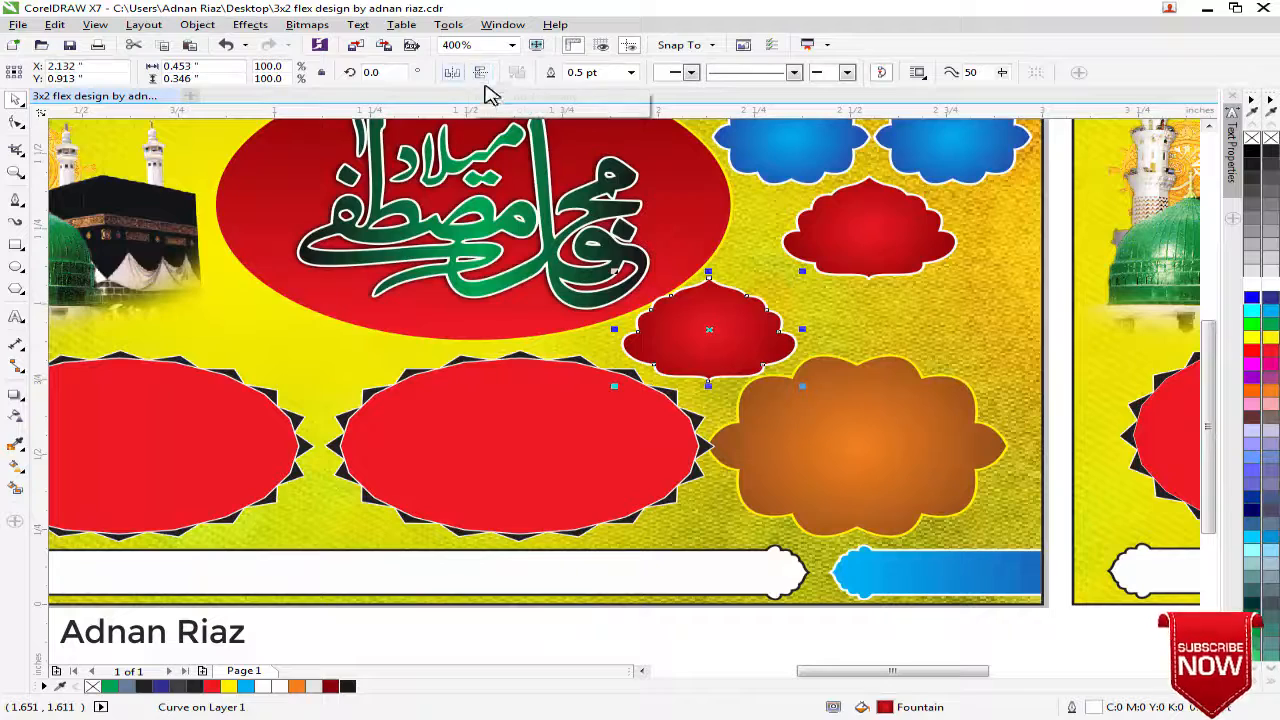
{"action": "left_click_drag", "start_coordinate": [737, 324], "coordinate": [740, 340]}
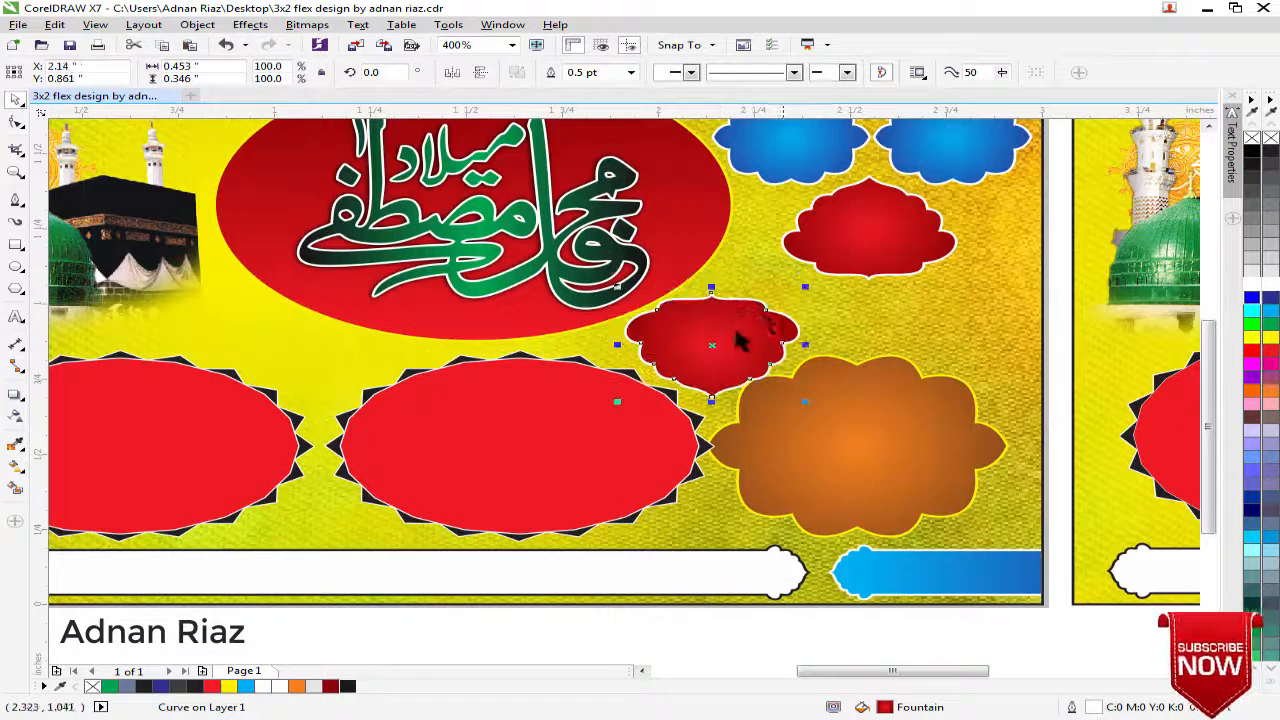
{"action": "left_click_drag", "start_coordinate": [804, 287], "coordinate": [774, 304]}
Copy the flipped red badge to the gap between the two spiked ovals and make its gradient's centre colour green
{"action": "left_click_drag", "start_coordinate": [716, 345], "coordinate": [420, 349]}
{"action": "right_click", "coordinate": [321, 358]}
{"action": "key", "text": "g"}
{"action": "scroll", "coordinate": [424, 352], "scroll_direction": "up", "scroll_amount": 2}
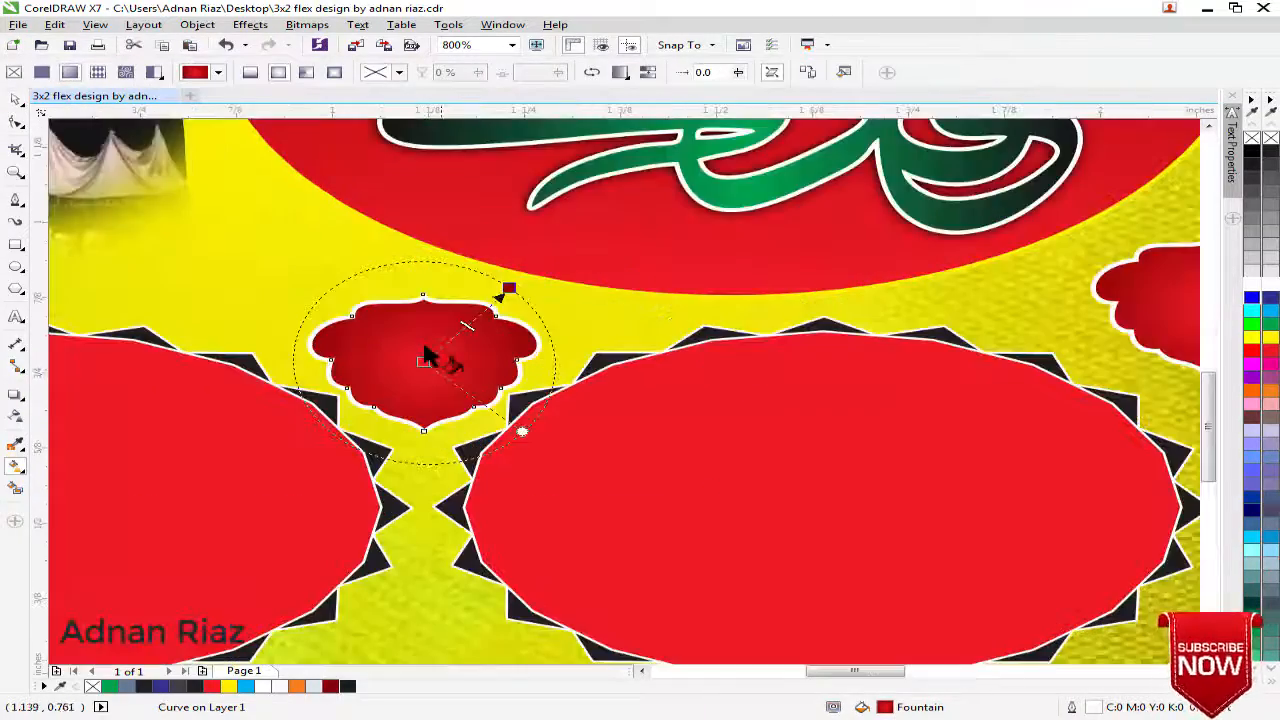
{"action": "left_click", "coordinate": [506, 289]}
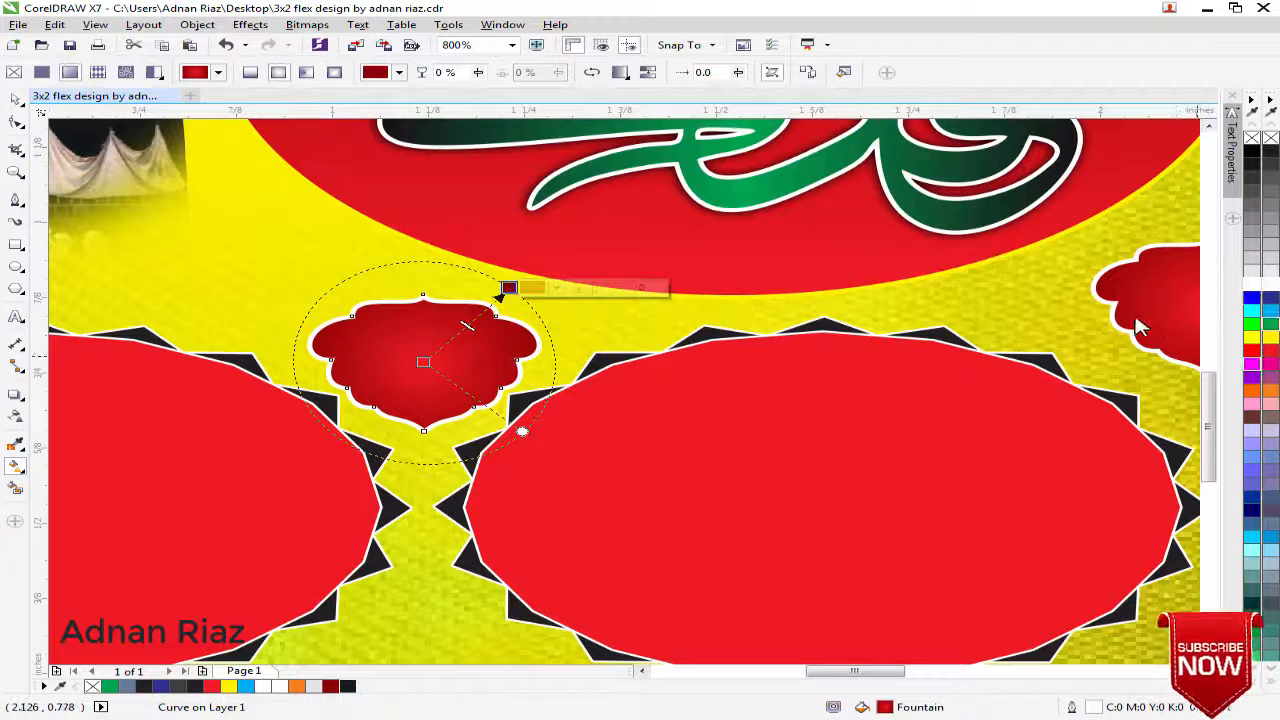
{"action": "left_click_drag", "start_coordinate": [424, 370], "coordinate": [424, 363]}
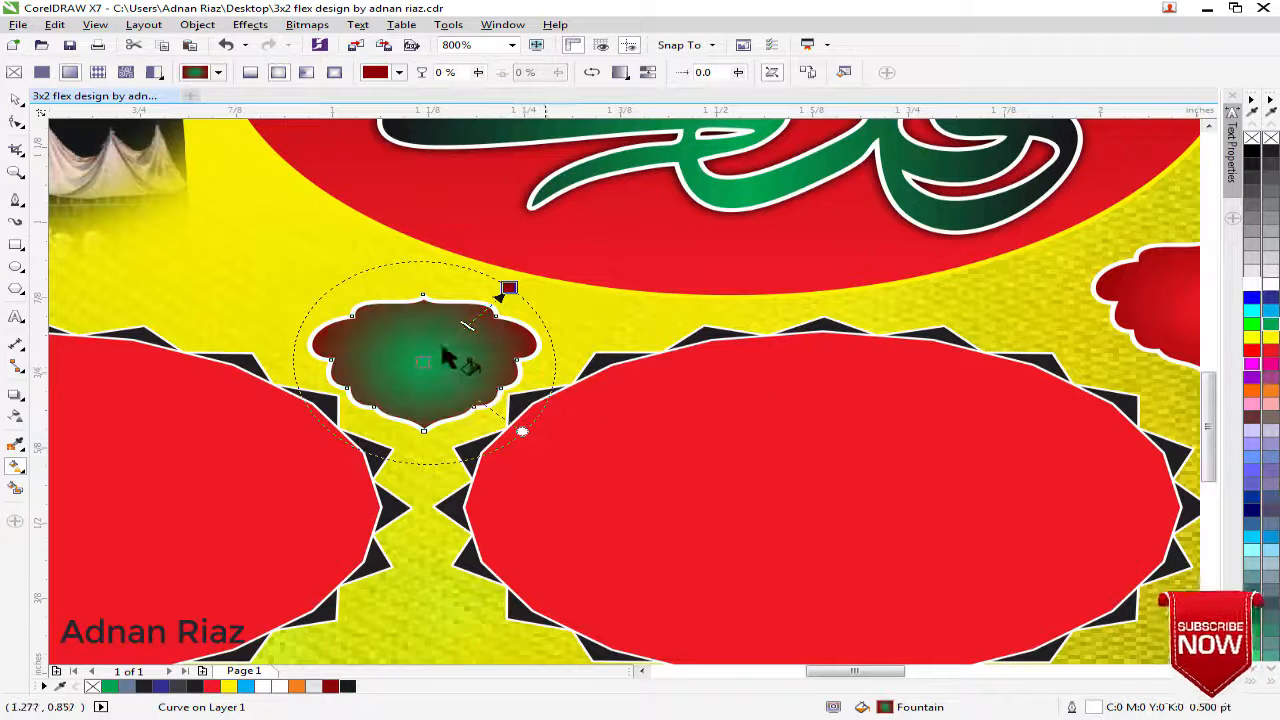
Set the outer gradient colour of the copied badge to M 50 and K 100, keeping C 0 and Y 100
{"action": "left_click", "coordinate": [530, 289]}
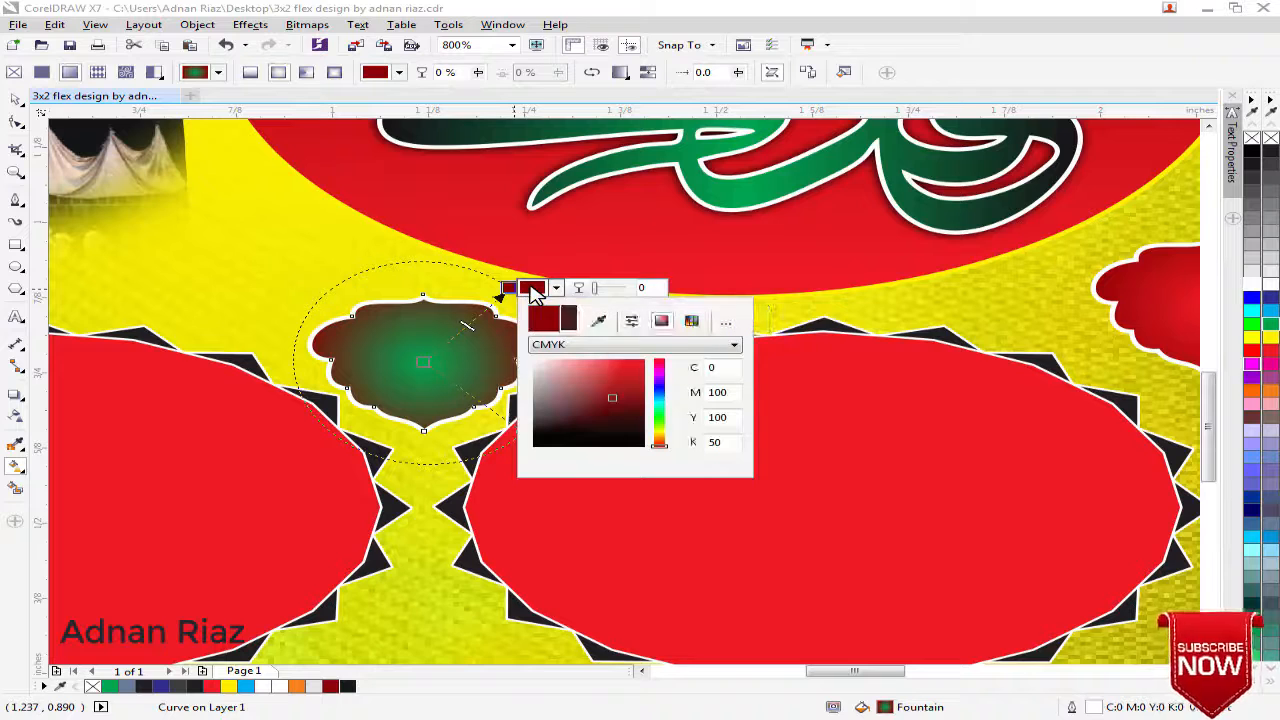
{"action": "double_click", "coordinate": [721, 391]}
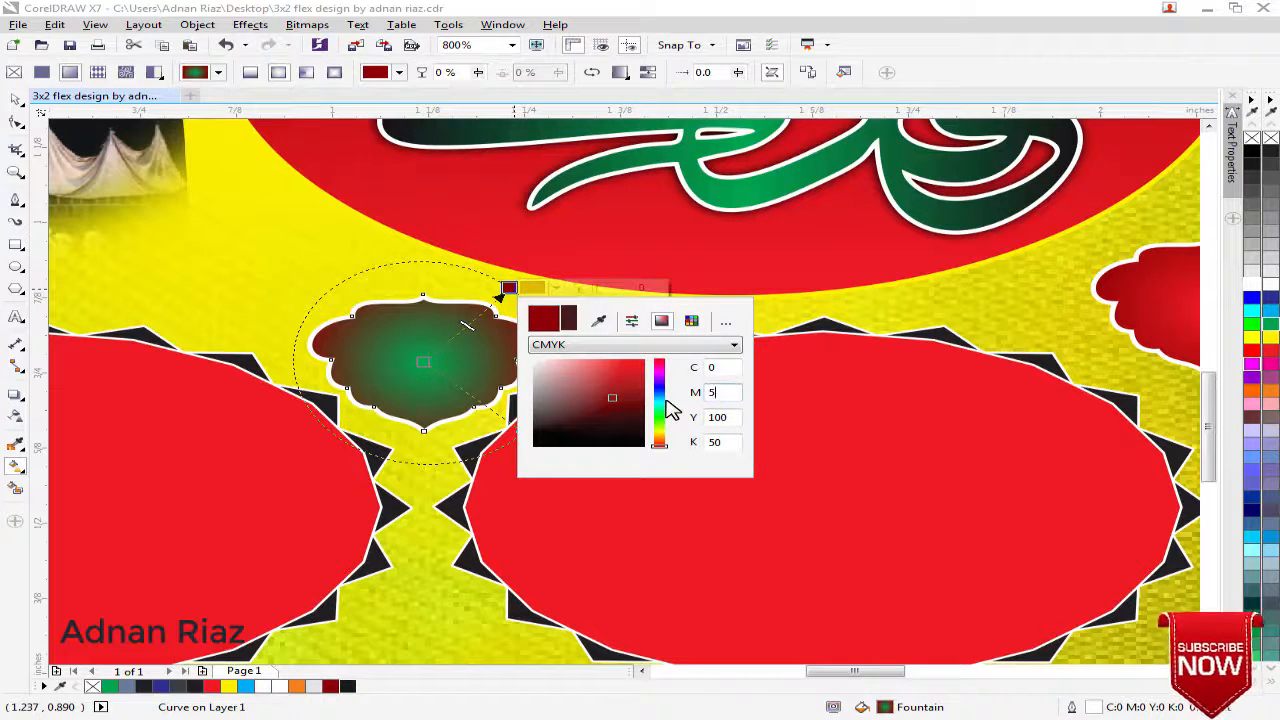
{"action": "key", "text": "Return"}
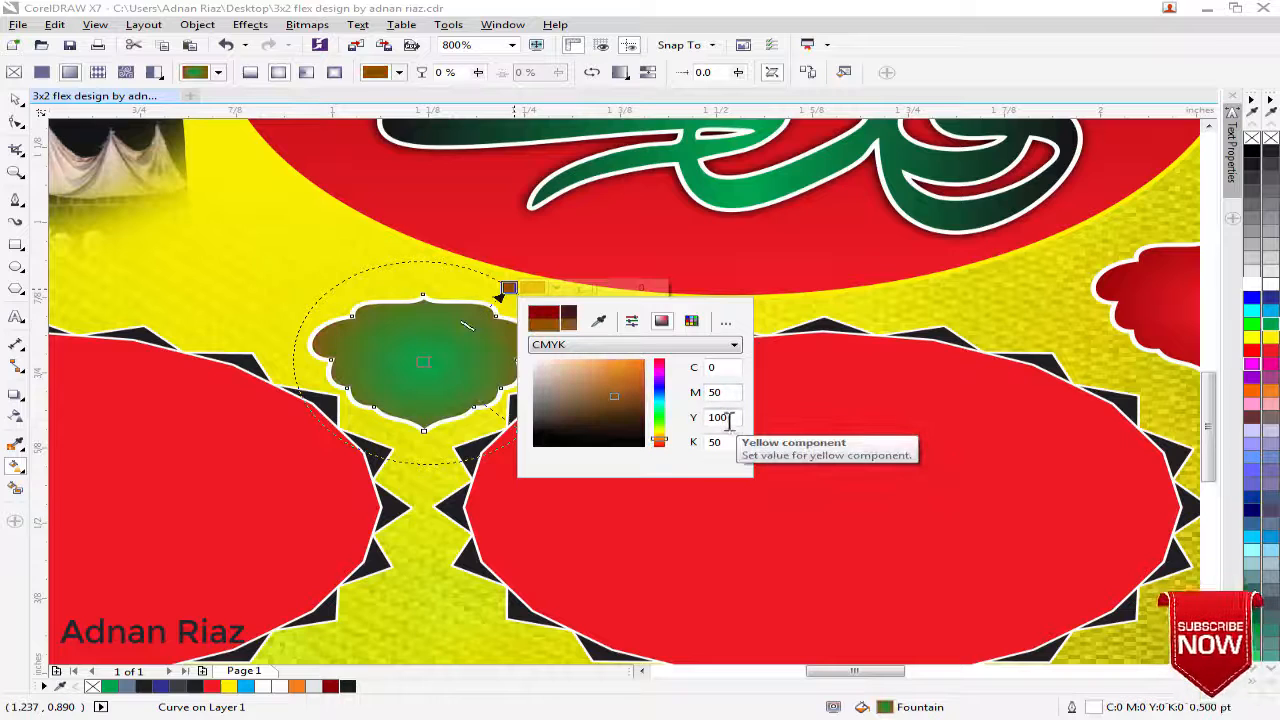
{"action": "double_click", "coordinate": [725, 442]}
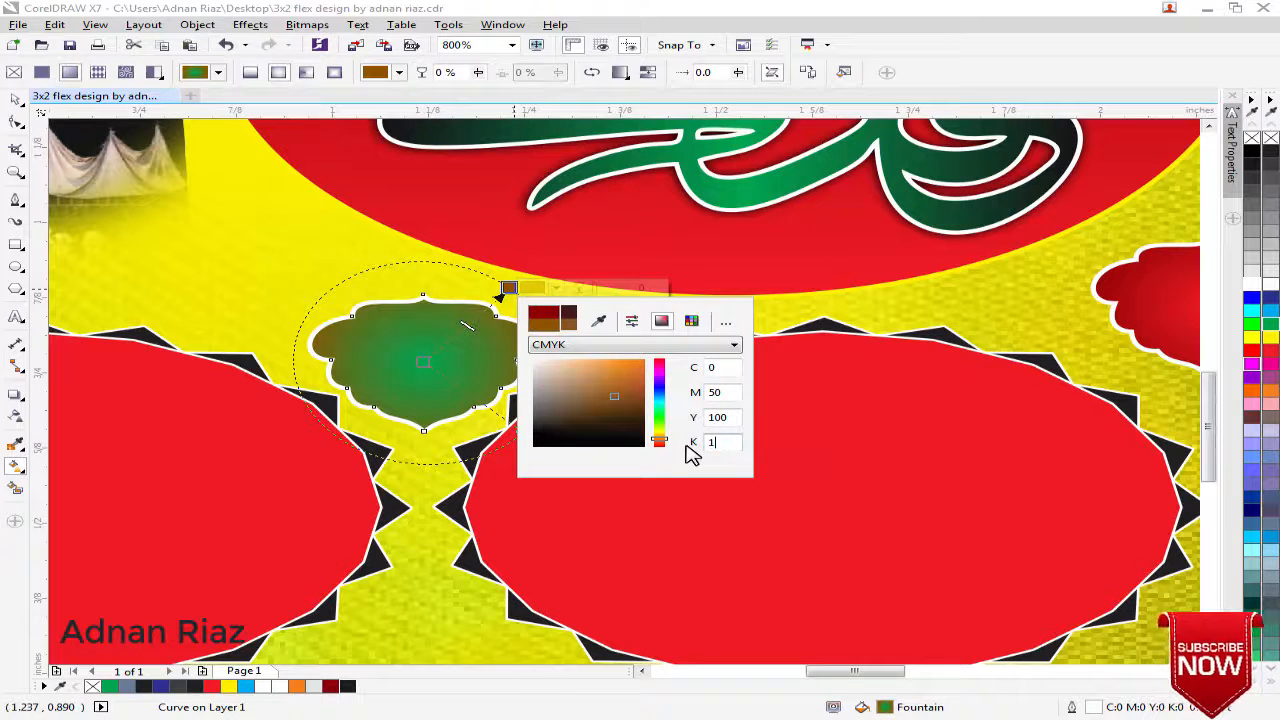
{"action": "key", "text": "Return"}
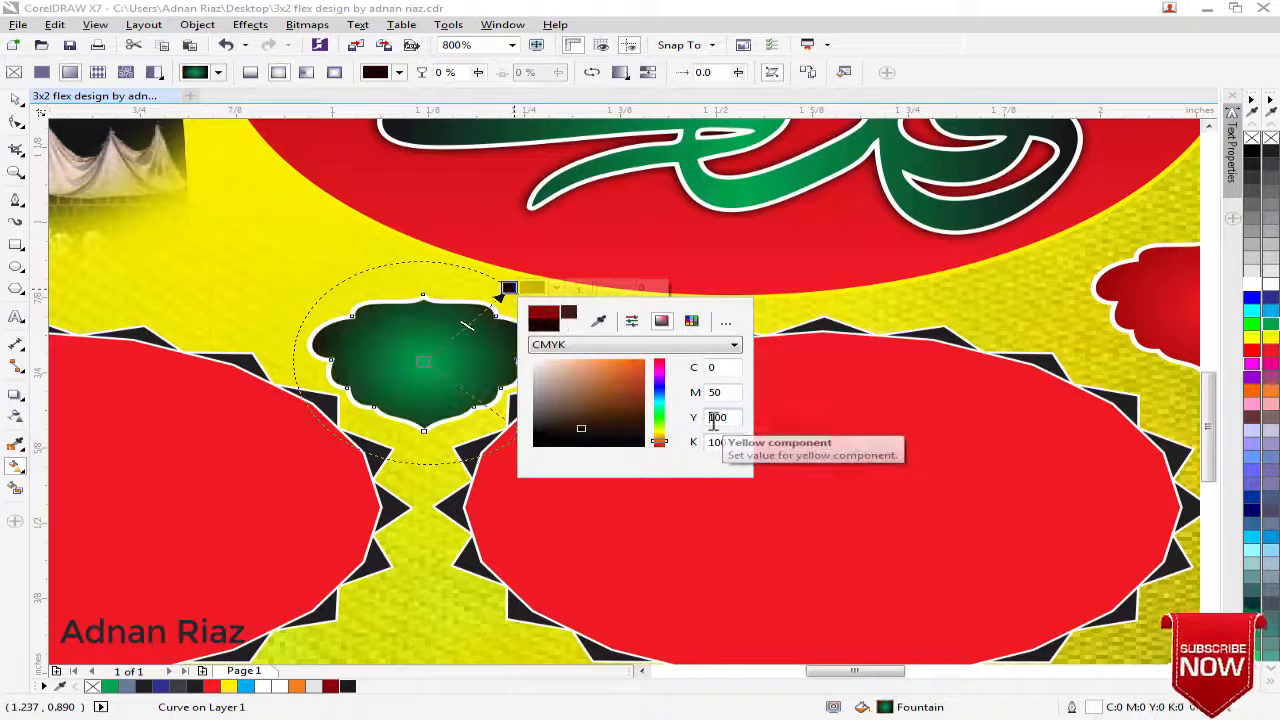
{"action": "left_click", "coordinate": [17, 97]}
{"action": "left_click", "coordinate": [16, 99]}
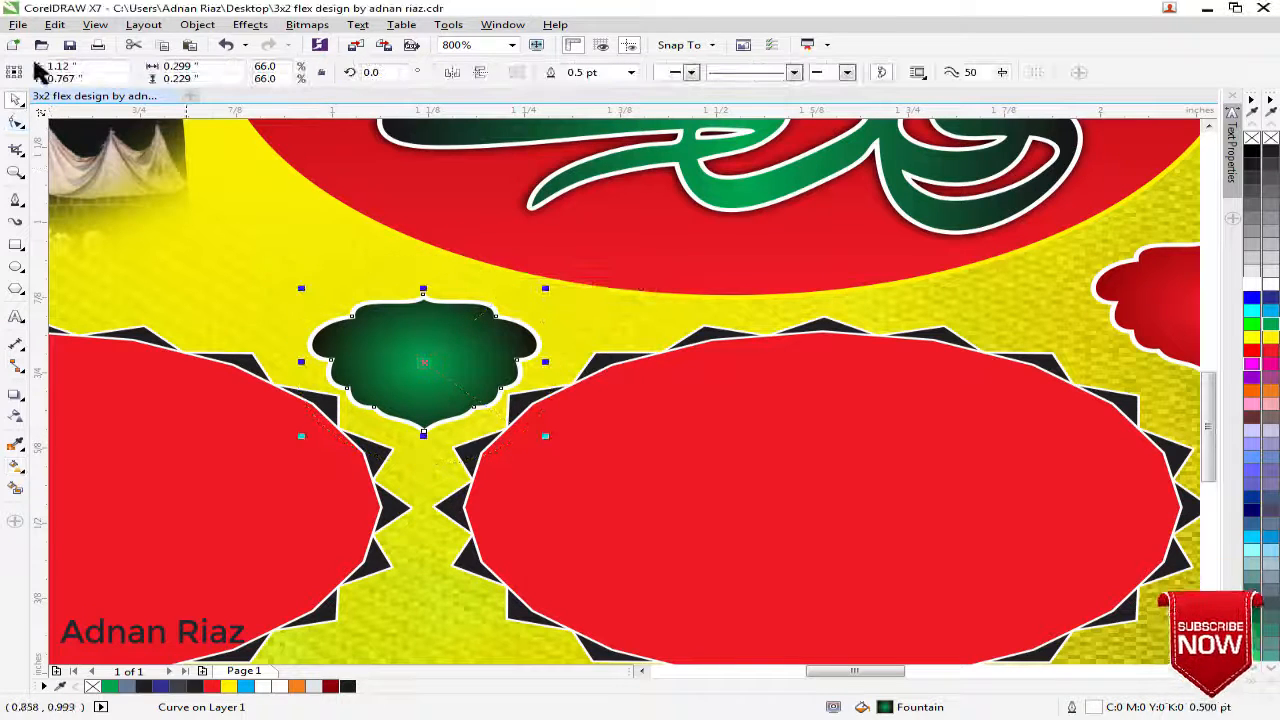
Try copying the yellow background's fill onto the green badge and undo it
{"action": "left_click", "coordinate": [57, 26]}
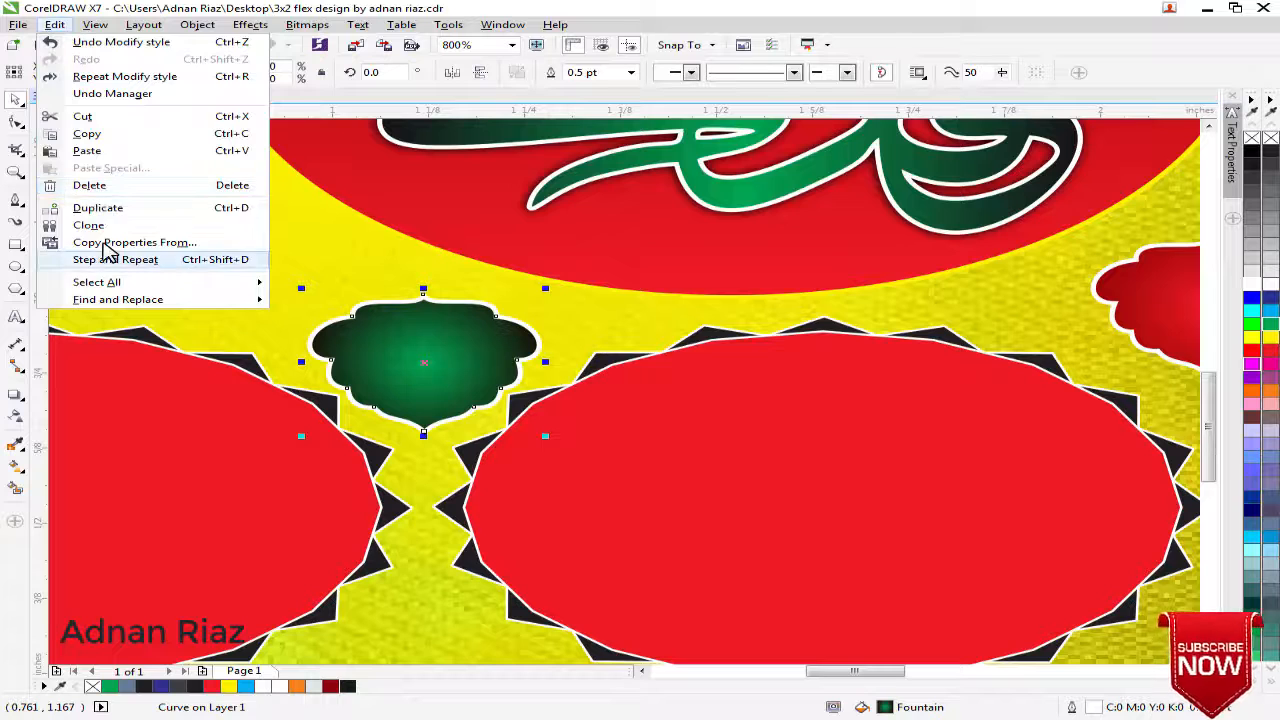
{"action": "left_click", "coordinate": [108, 243]}
{"action": "left_click", "coordinate": [661, 395]}
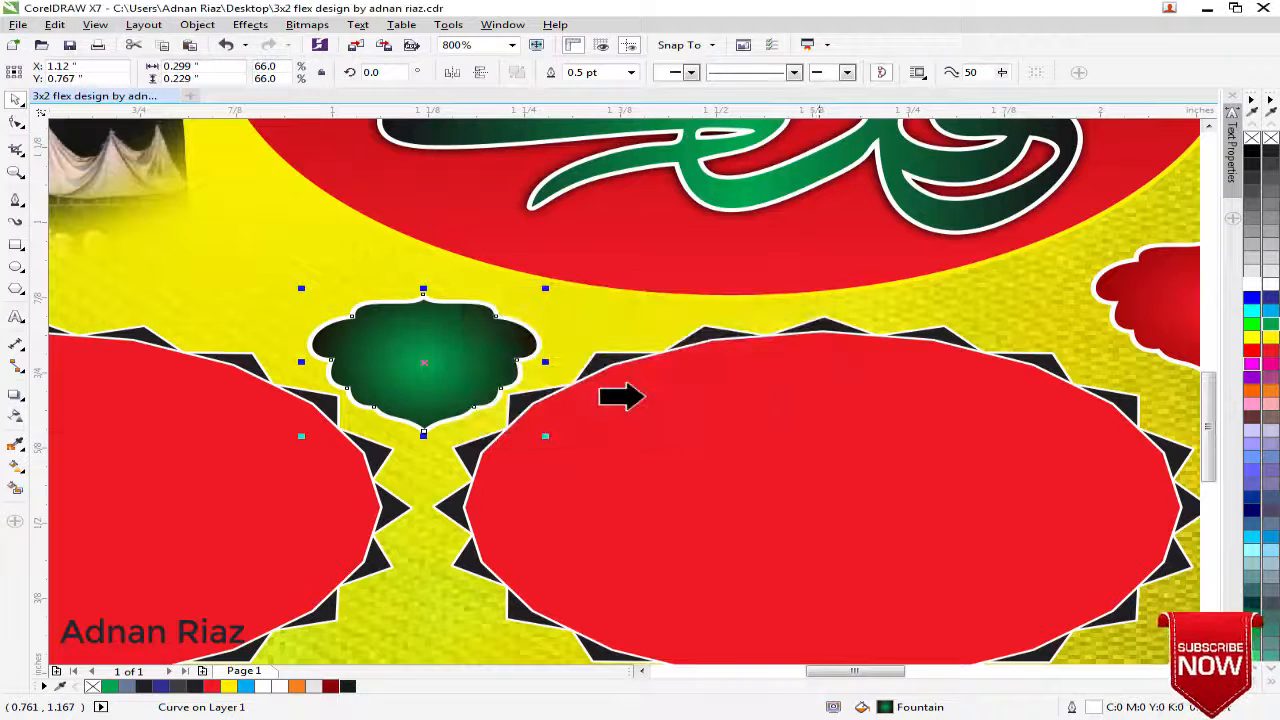
{"action": "left_click", "coordinate": [926, 318]}
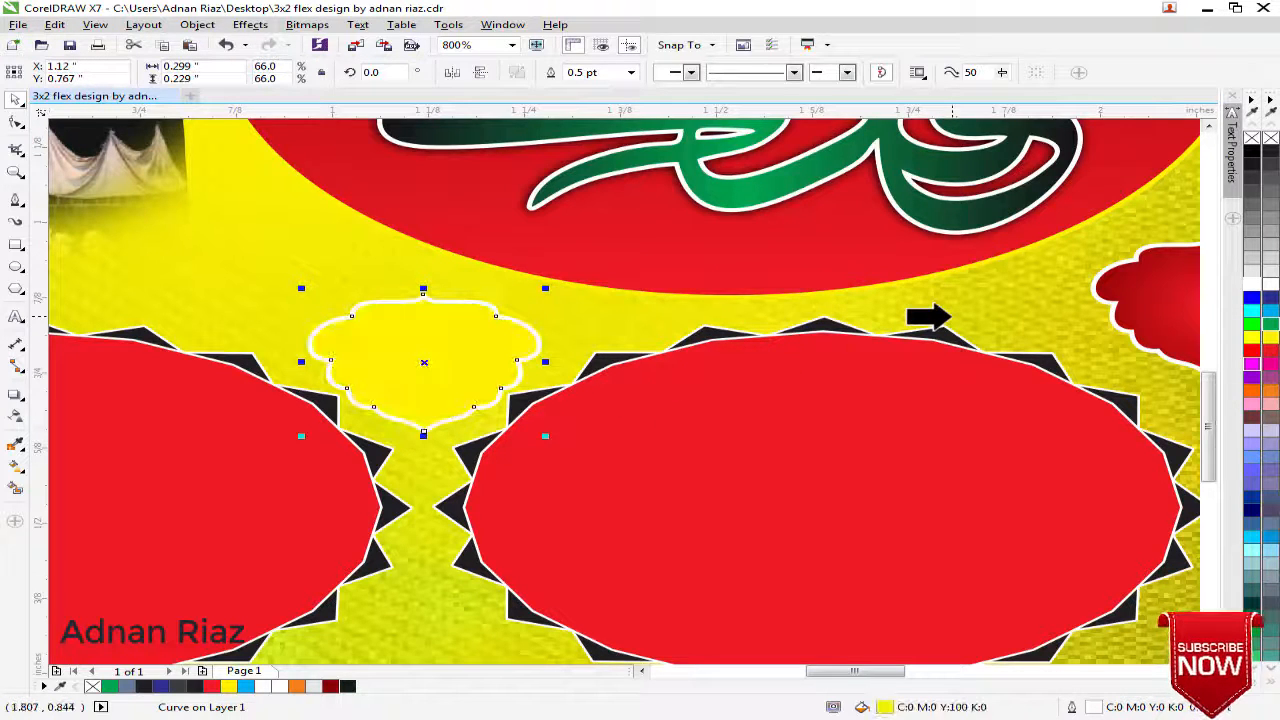
{"action": "key", "text": "ctrl+z"}
Copy the green badge's fill onto the flipped red badge beside the calligraphy ellipse using Copy Properties
{"action": "left_click", "coordinate": [1140, 305]}
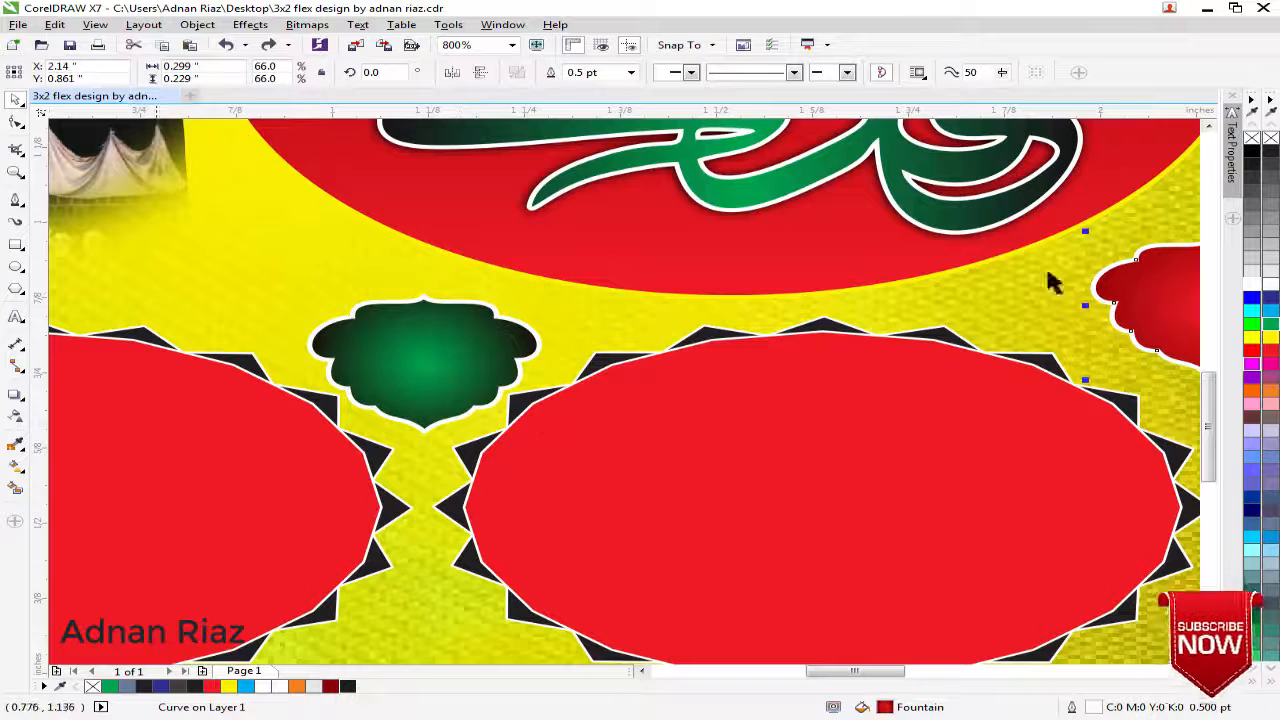
{"action": "left_click", "coordinate": [55, 25]}
{"action": "left_click", "coordinate": [95, 243]}
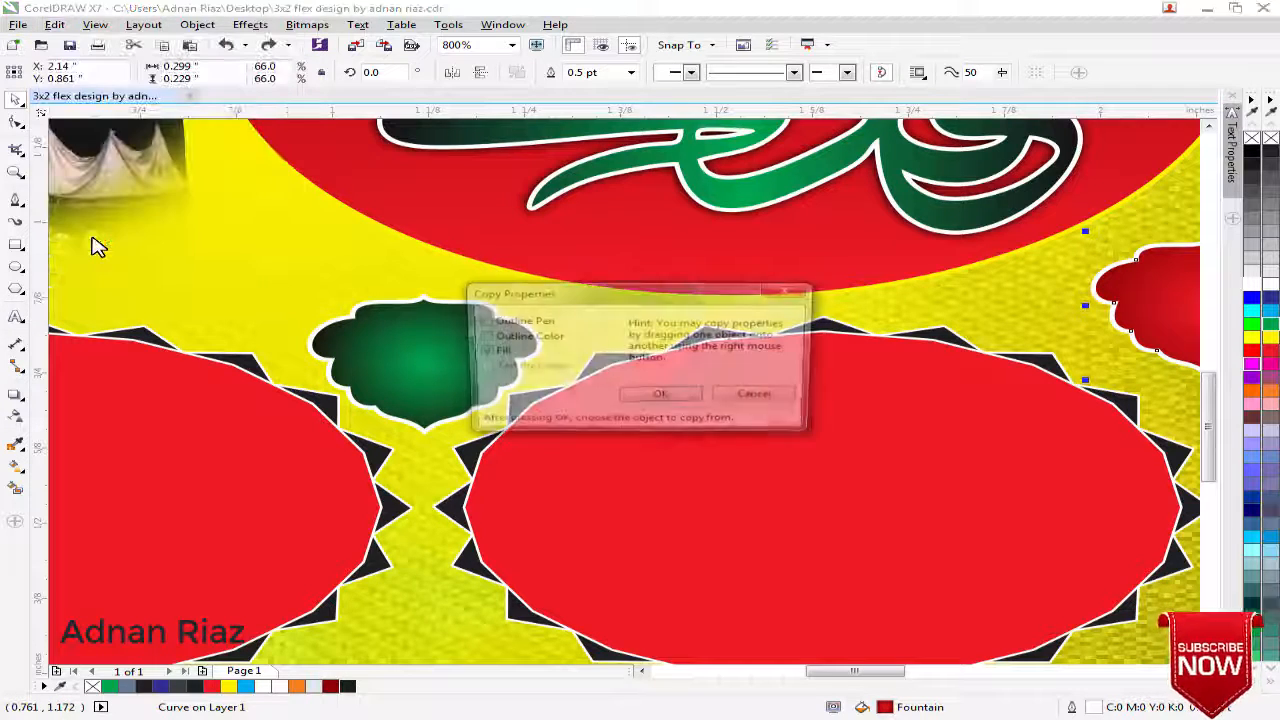
{"action": "left_click", "coordinate": [641, 404]}
{"action": "left_click", "coordinate": [400, 360]}
Set the outlines of both green badges to lie behind their fill
{"action": "scroll", "coordinate": [406, 363], "scroll_direction": "down", "scroll_amount": 1}
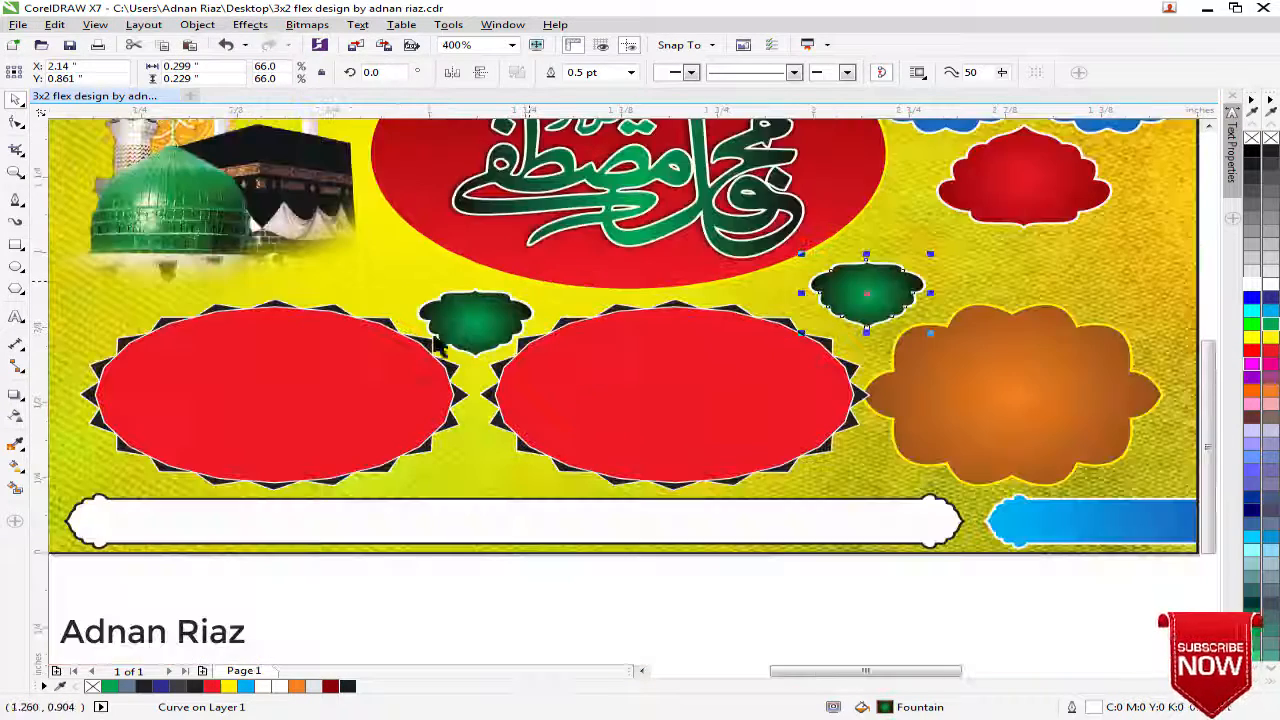
{"action": "left_click", "coordinate": [490, 318], "text": "shift"}
{"action": "key", "text": "F12"}
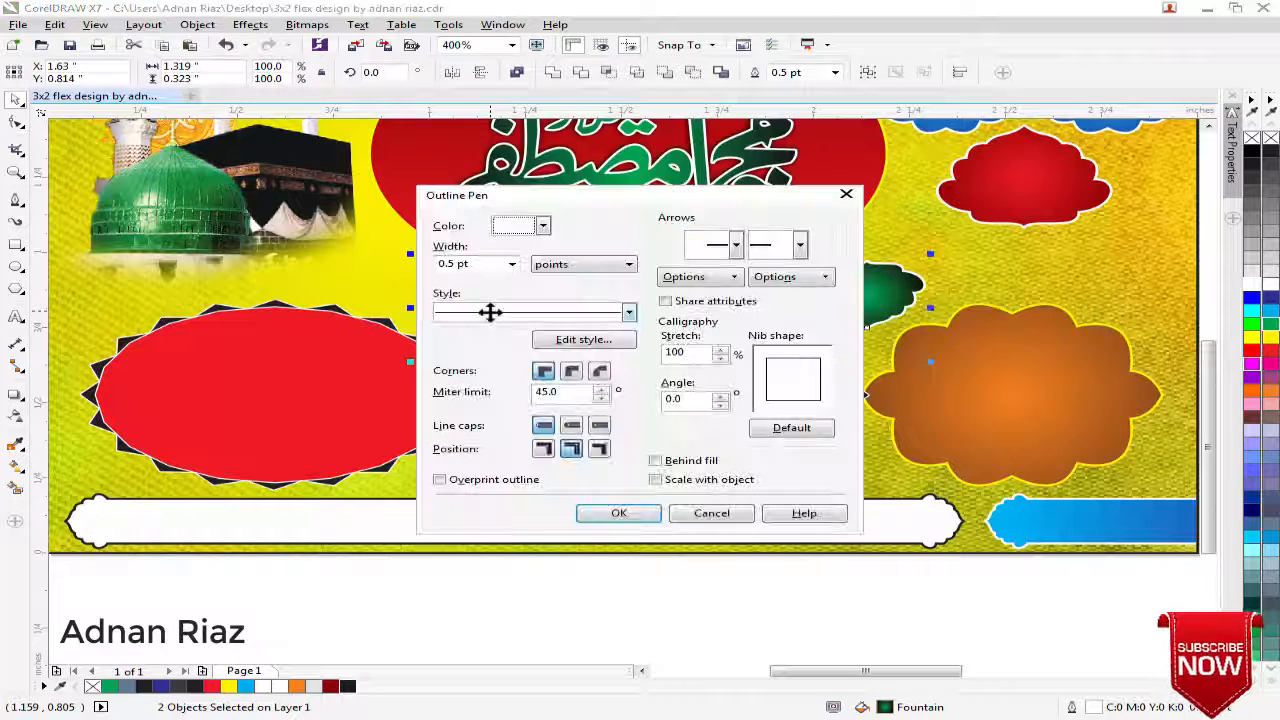
{"action": "left_click", "coordinate": [656, 461]}
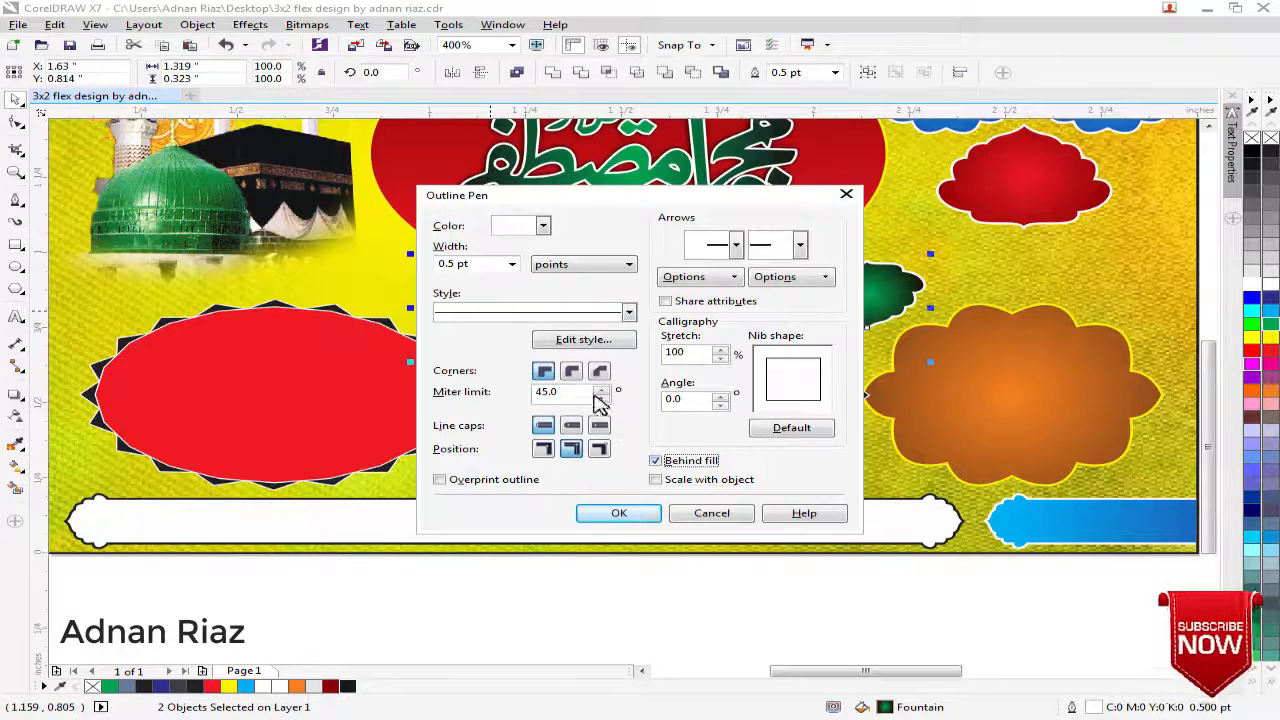
{"action": "left_click", "coordinate": [618, 514]}
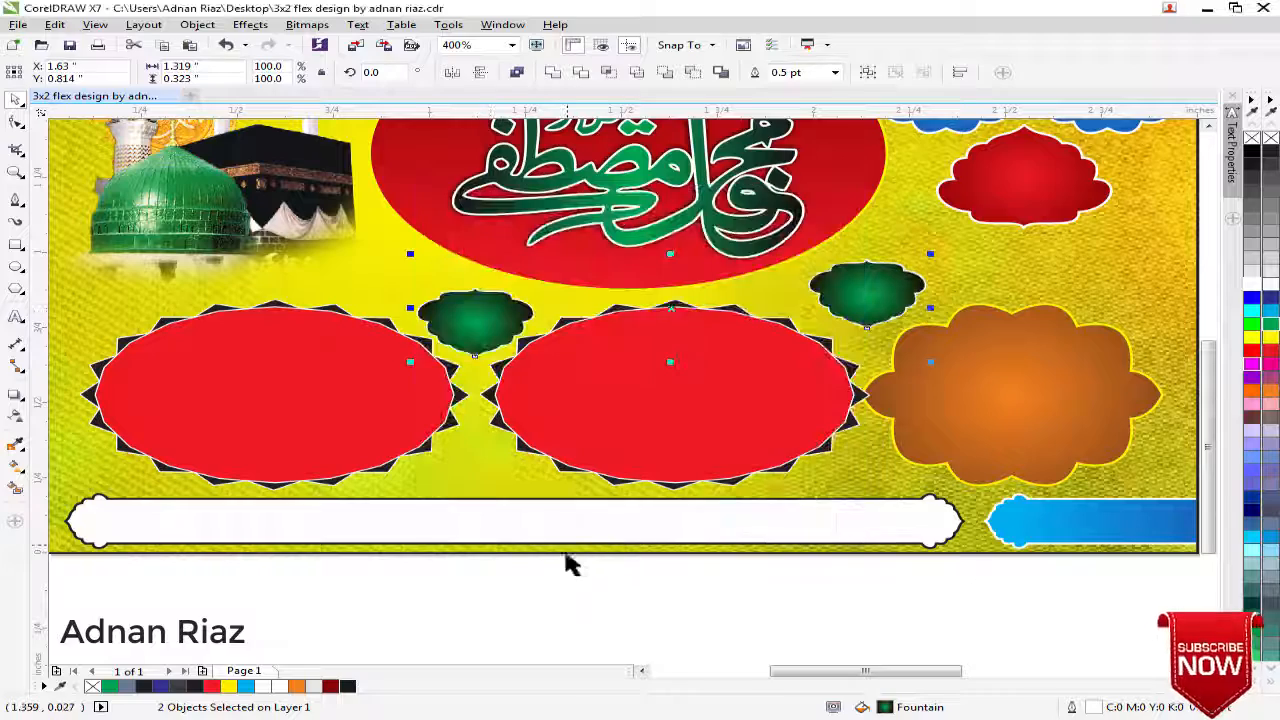
{"action": "left_click", "coordinate": [490, 605]}
Ungroup the spiked ovals and orange badge and shift the orange badge slightly right to X 2.559 in
{"action": "scroll", "coordinate": [543, 466], "scroll_direction": "down", "scroll_amount": 2}
{"action": "scroll", "coordinate": [546, 471], "scroll_direction": "right", "scroll_amount": 2}
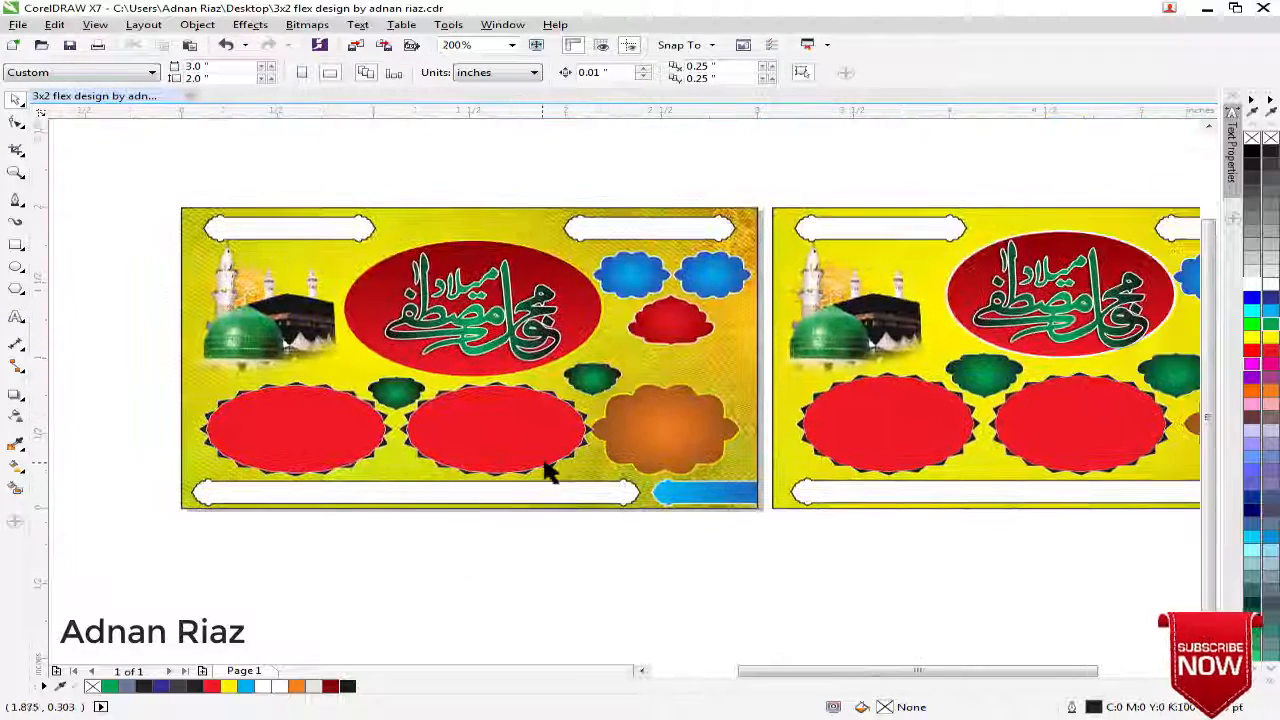
{"action": "scroll", "coordinate": [544, 460], "scroll_direction": "down", "scroll_amount": 1}
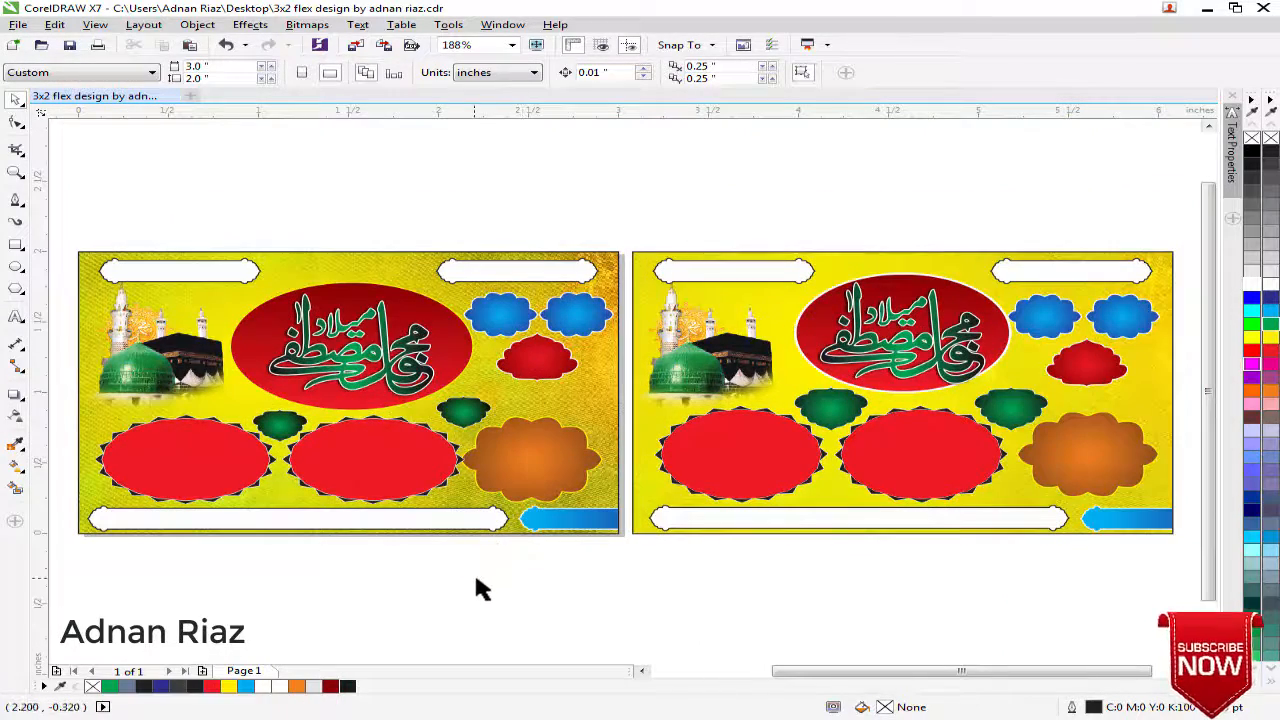
{"action": "left_click", "coordinate": [511, 494]}
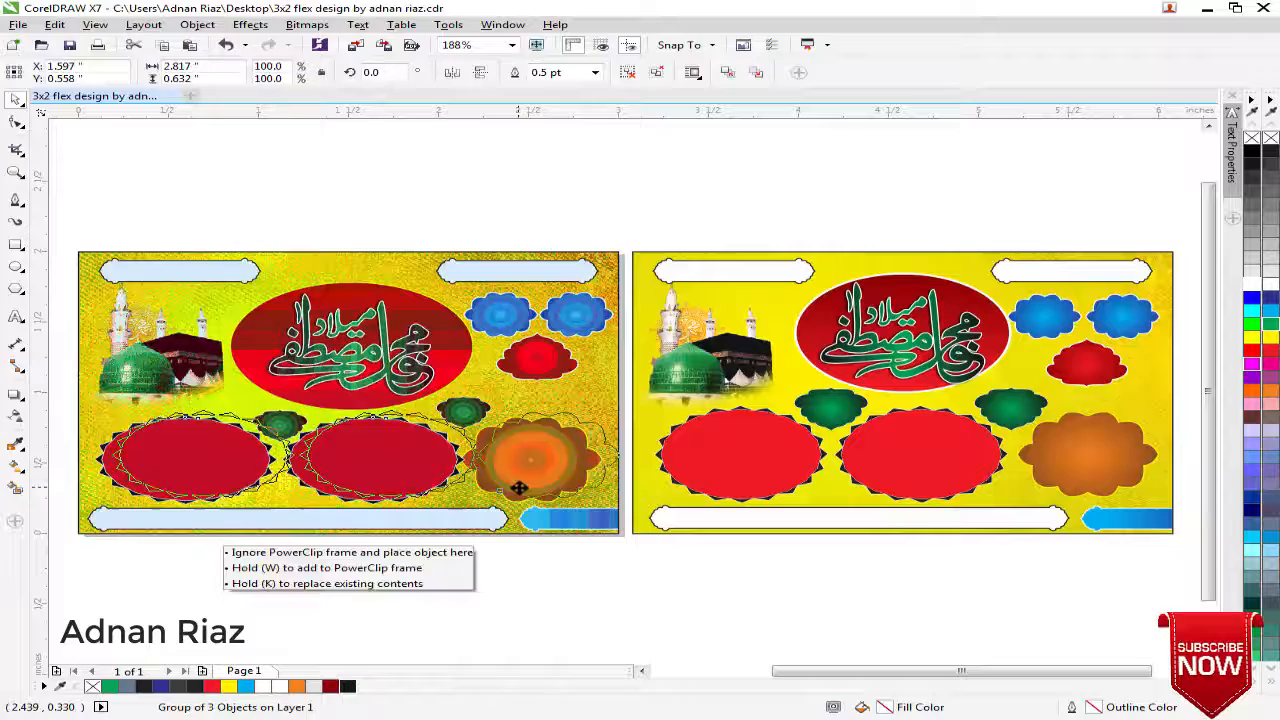
{"action": "left_click", "coordinate": [631, 74]}
{"action": "scroll", "coordinate": [549, 430], "scroll_direction": "up", "scroll_amount": 3}
{"action": "left_click", "coordinate": [534, 457]}
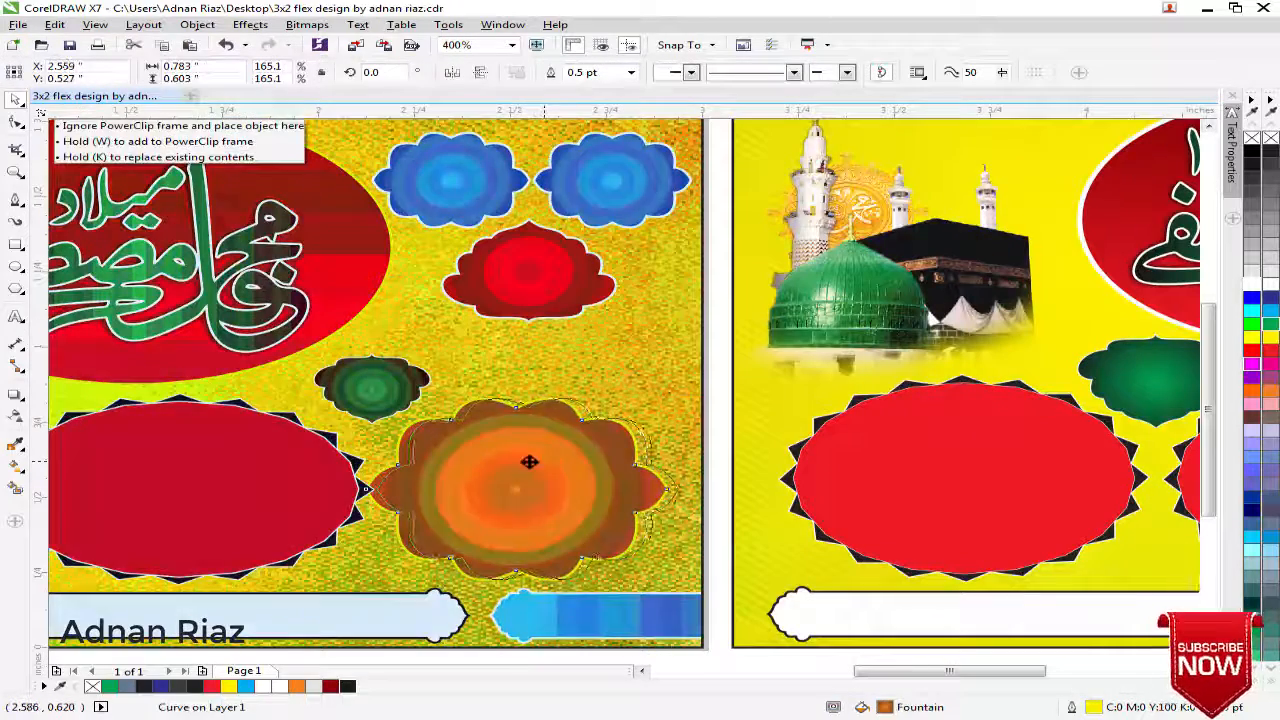
{"action": "scroll", "coordinate": [548, 456], "scroll_direction": "down", "scroll_amount": 3}
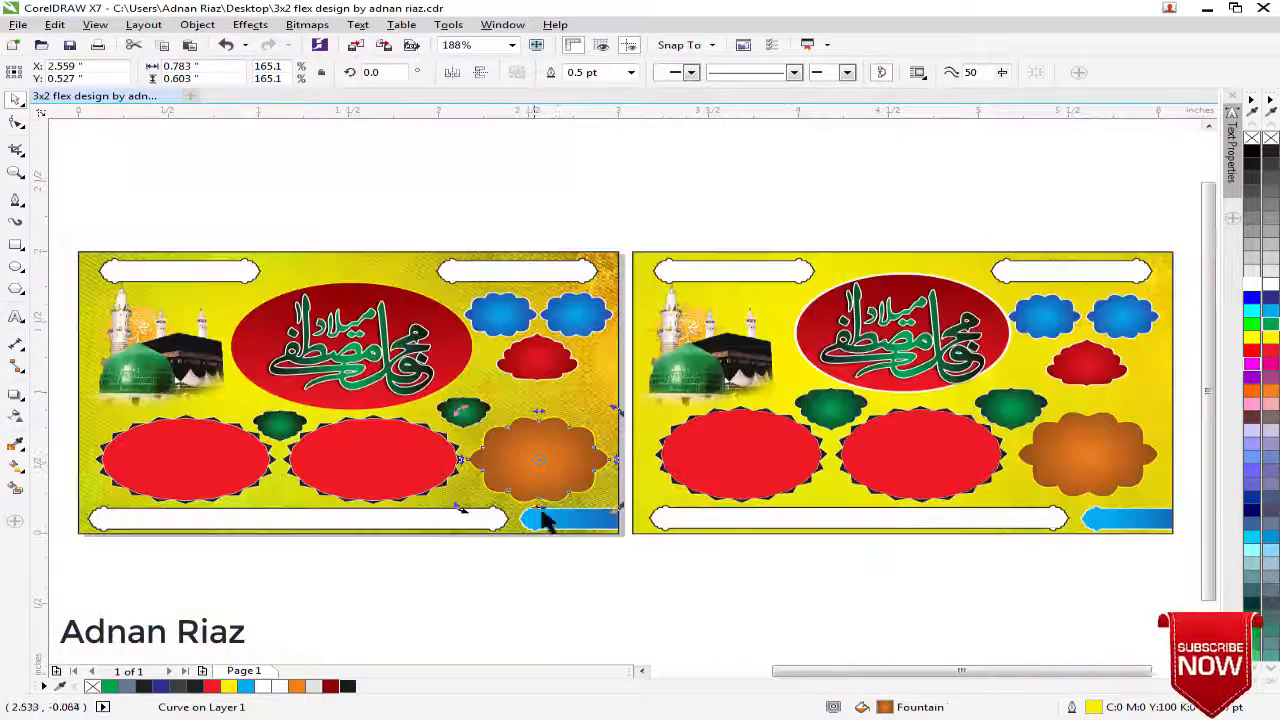
{"action": "left_click", "coordinate": [500, 555]}
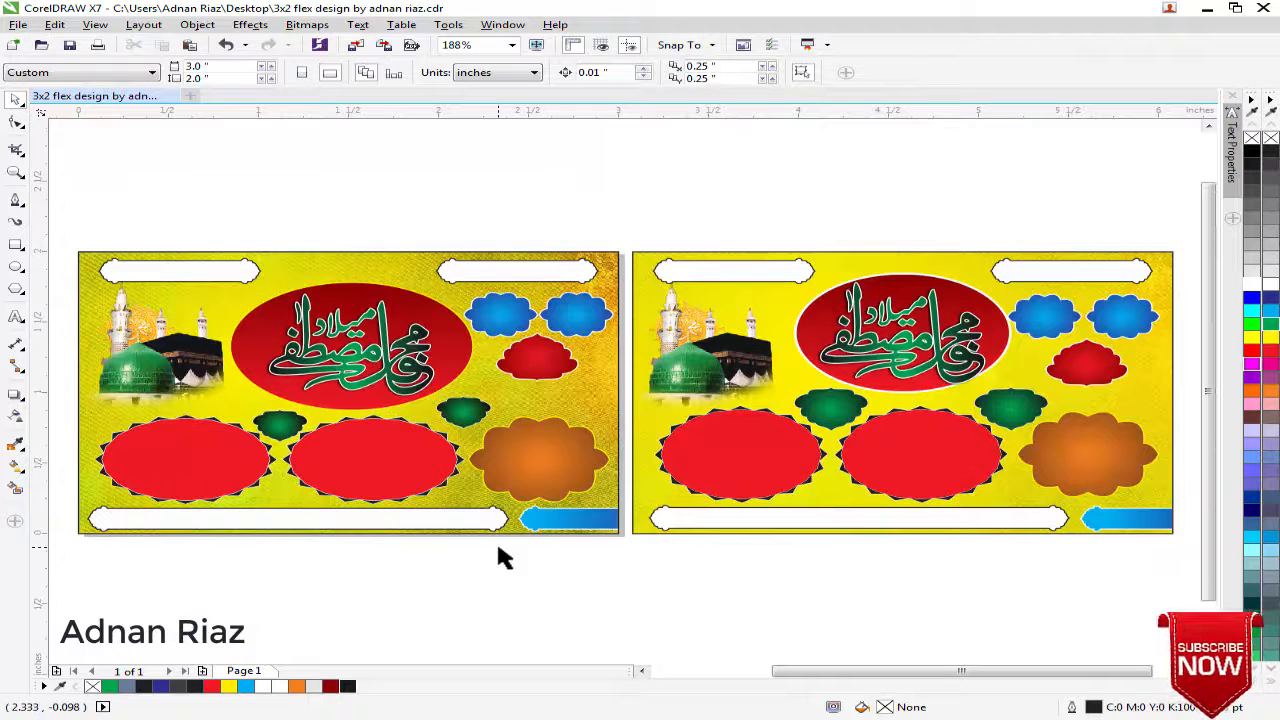